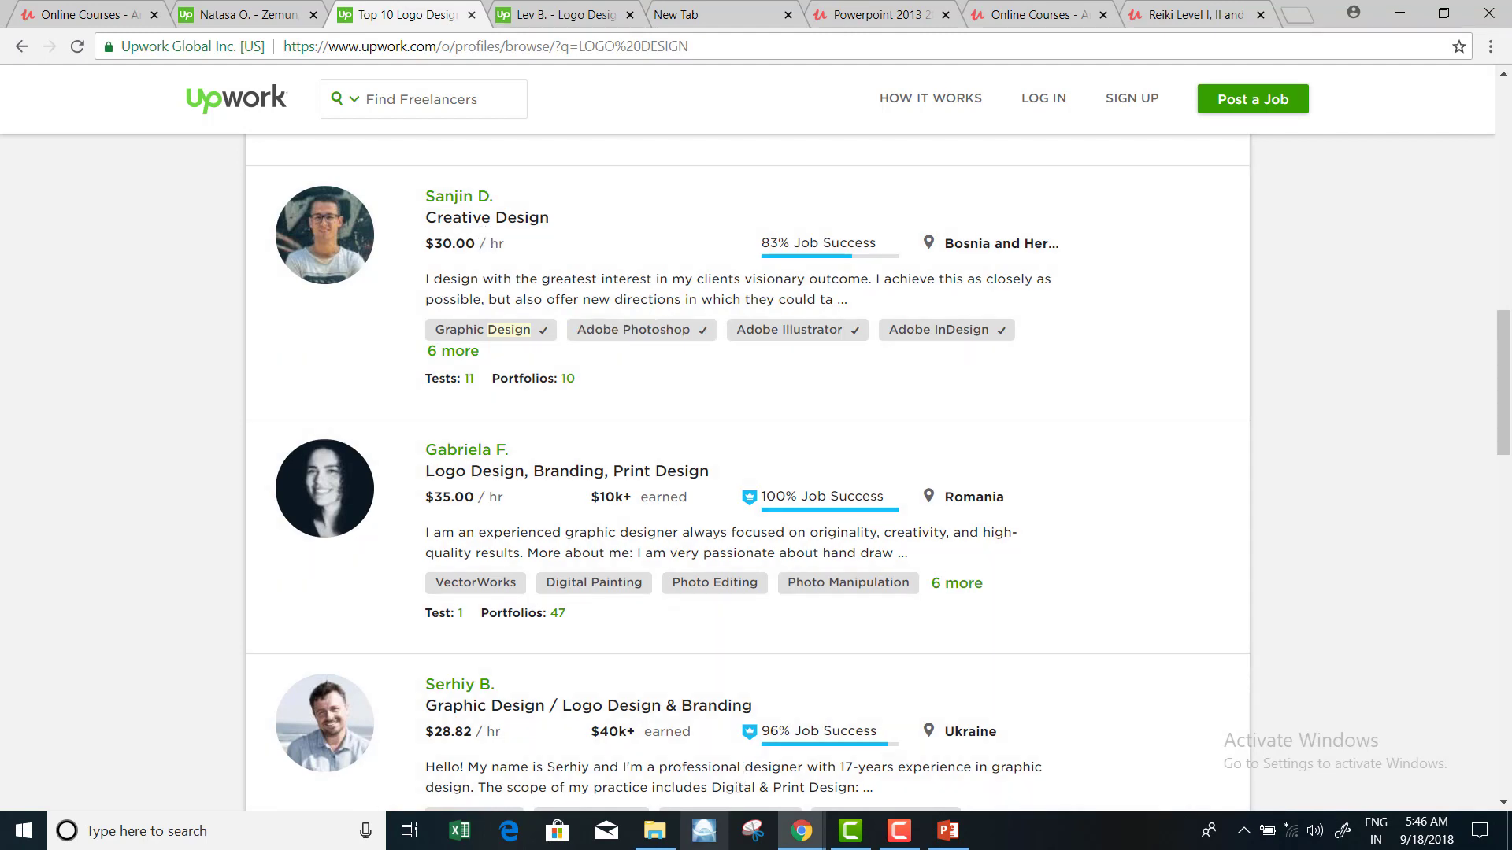
# Switch to AAA Logo and browse sample templates across the Classic Bold, Letter Based, Emblem Style and Abstract styles.
pyautogui.click(717, 839)
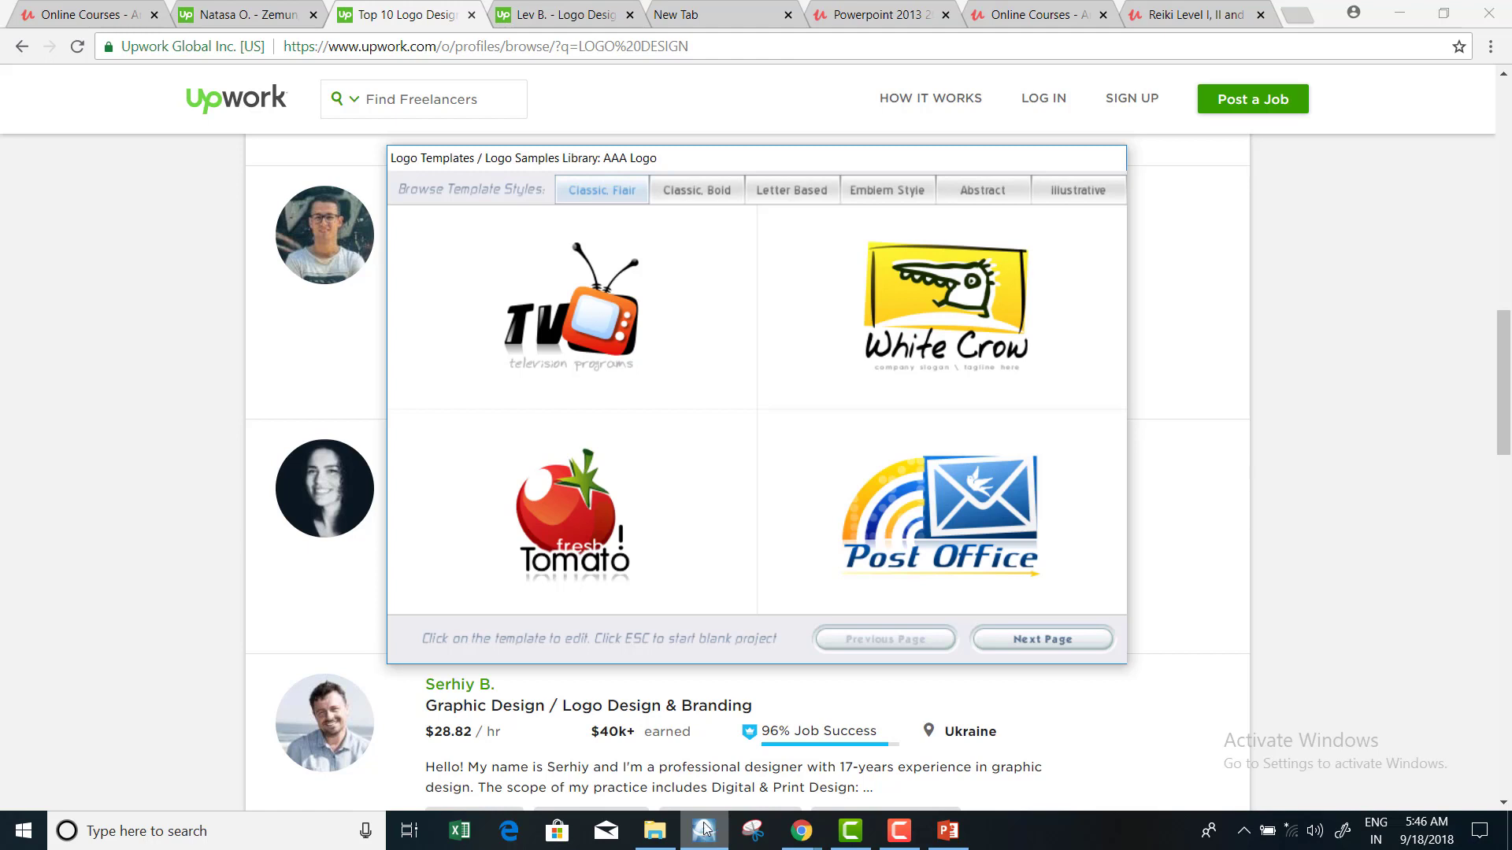
pyautogui.click(698, 191)
pyautogui.click(816, 202)
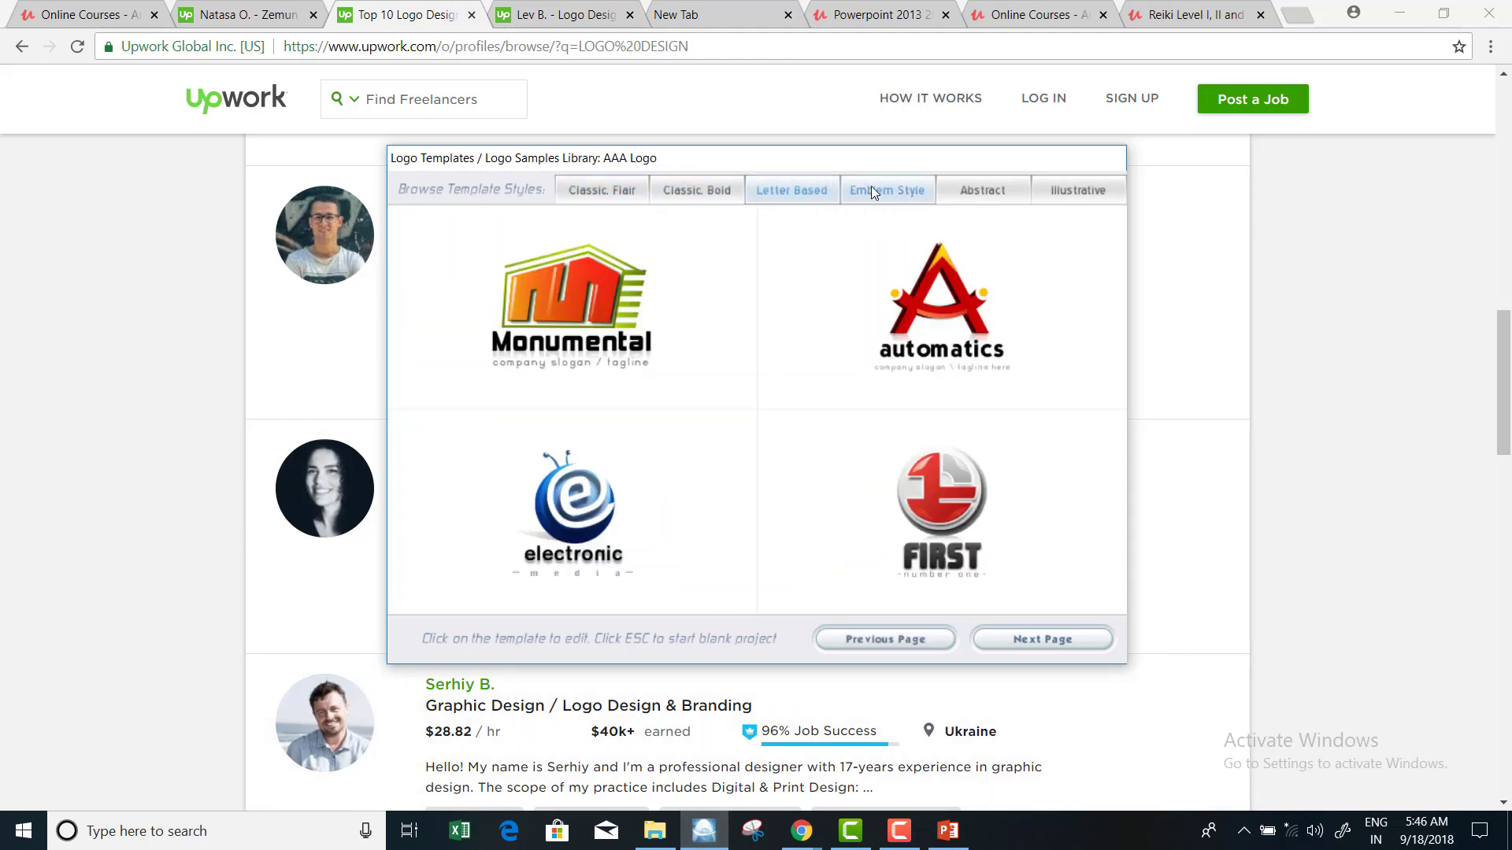
pyautogui.click(905, 189)
pyautogui.click(983, 189)
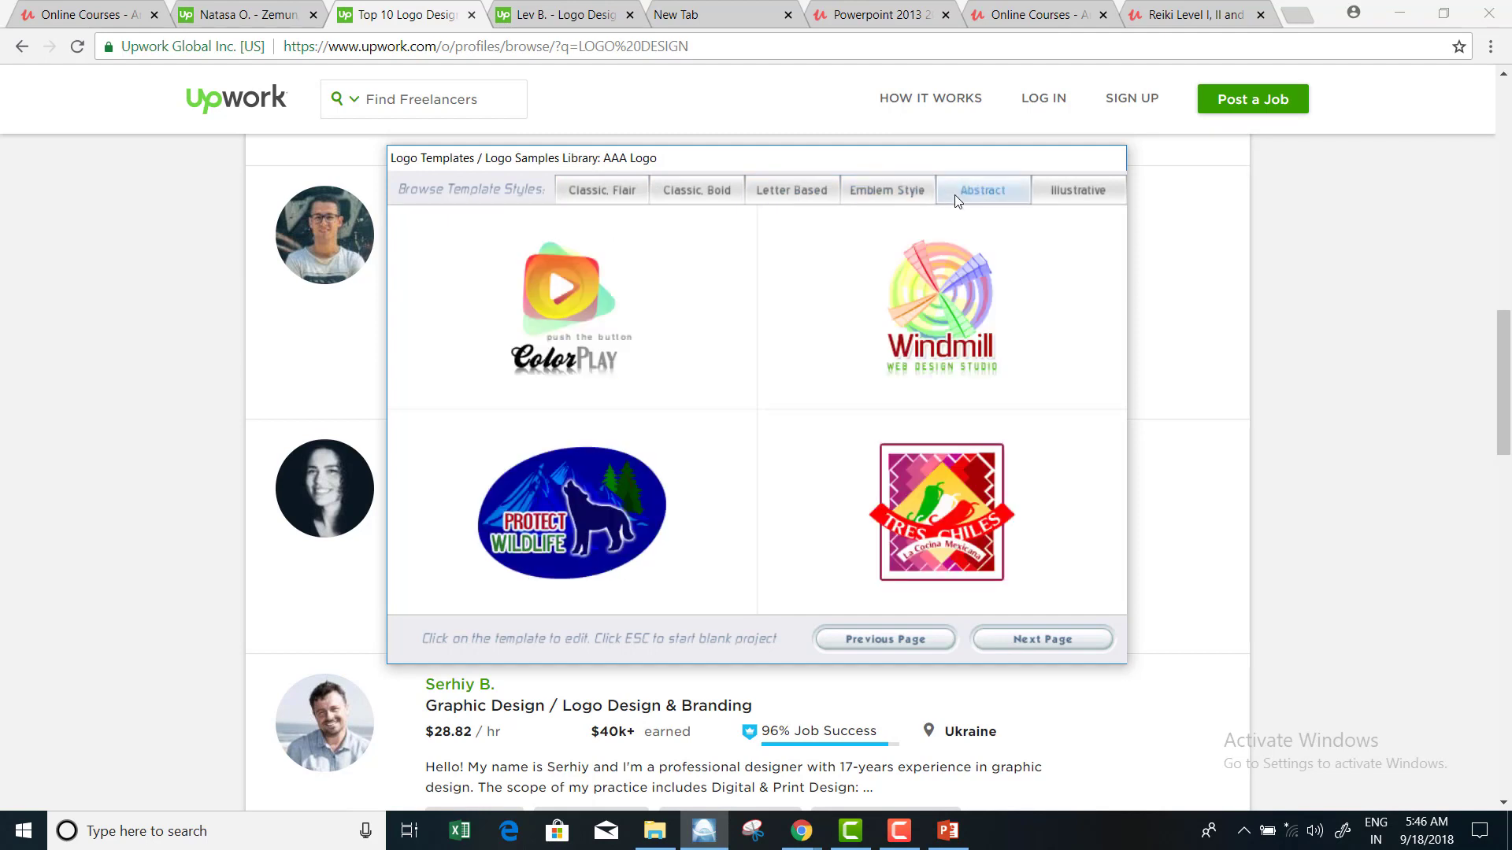
pyautogui.click(709, 199)
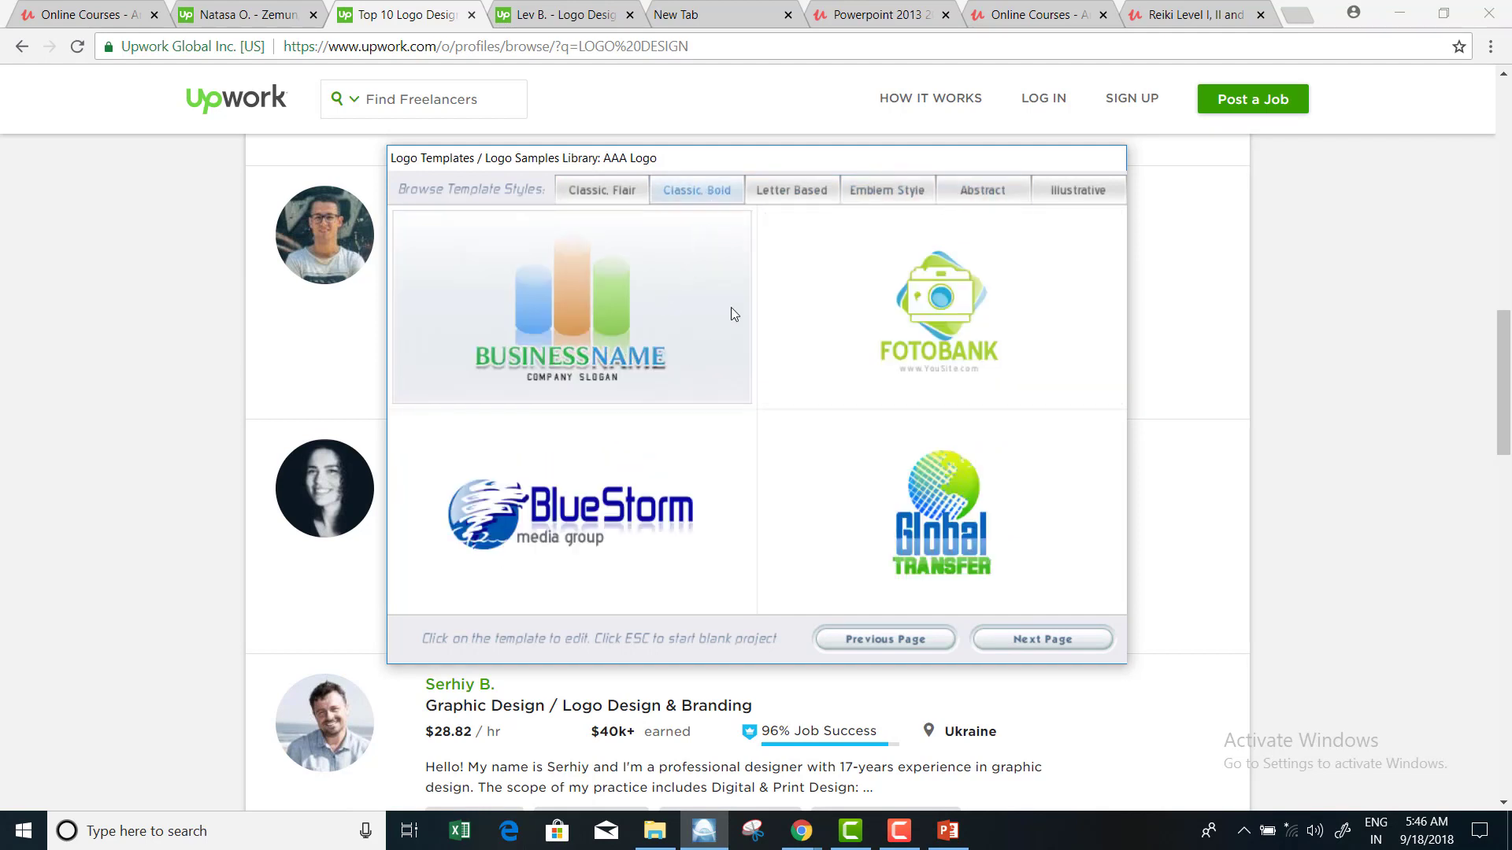
pyautogui.click(1044, 641)
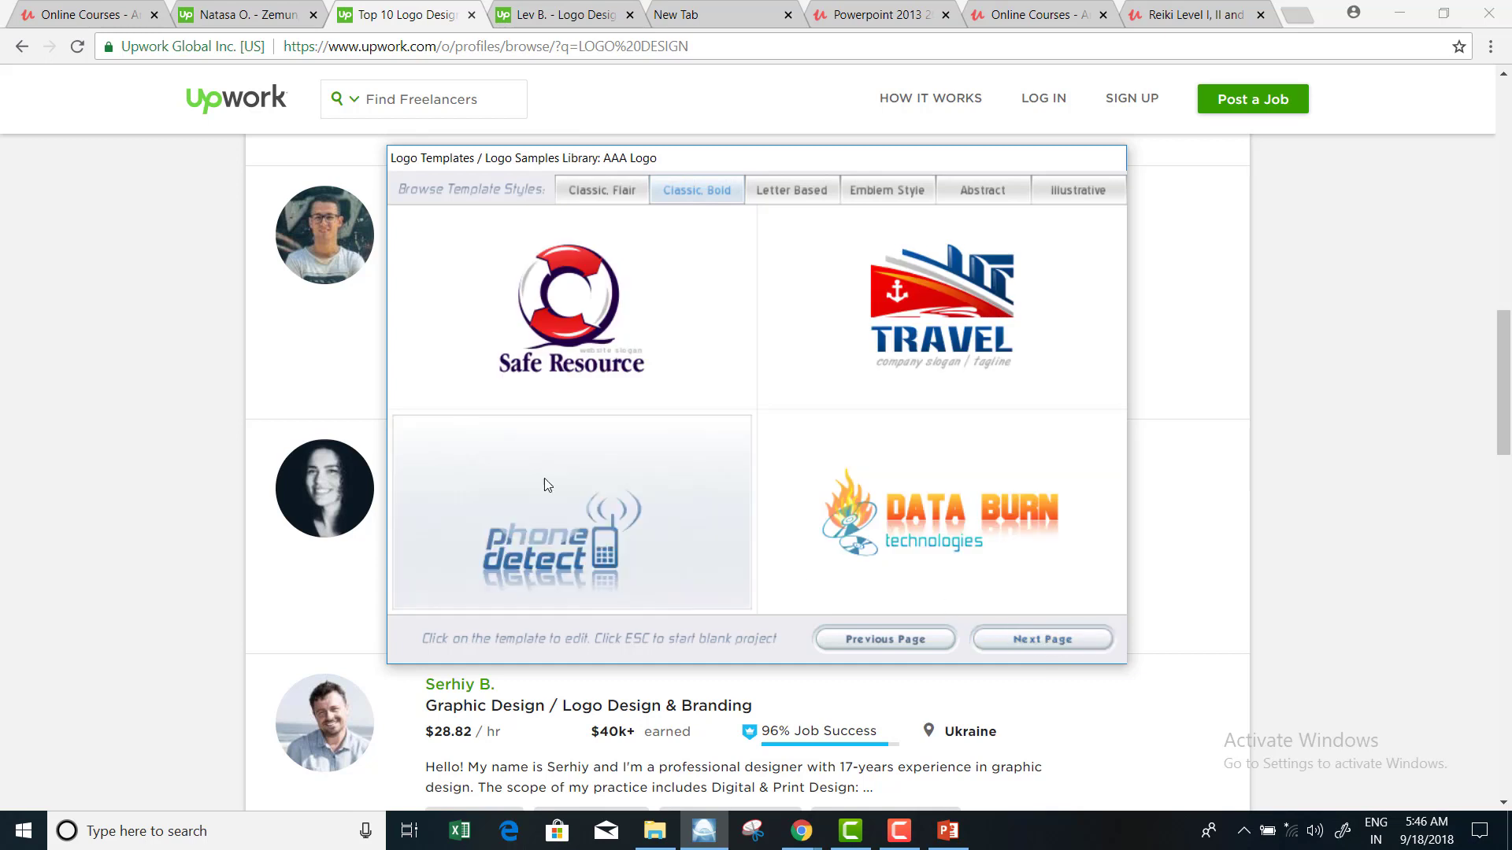
pyautogui.click(1018, 641)
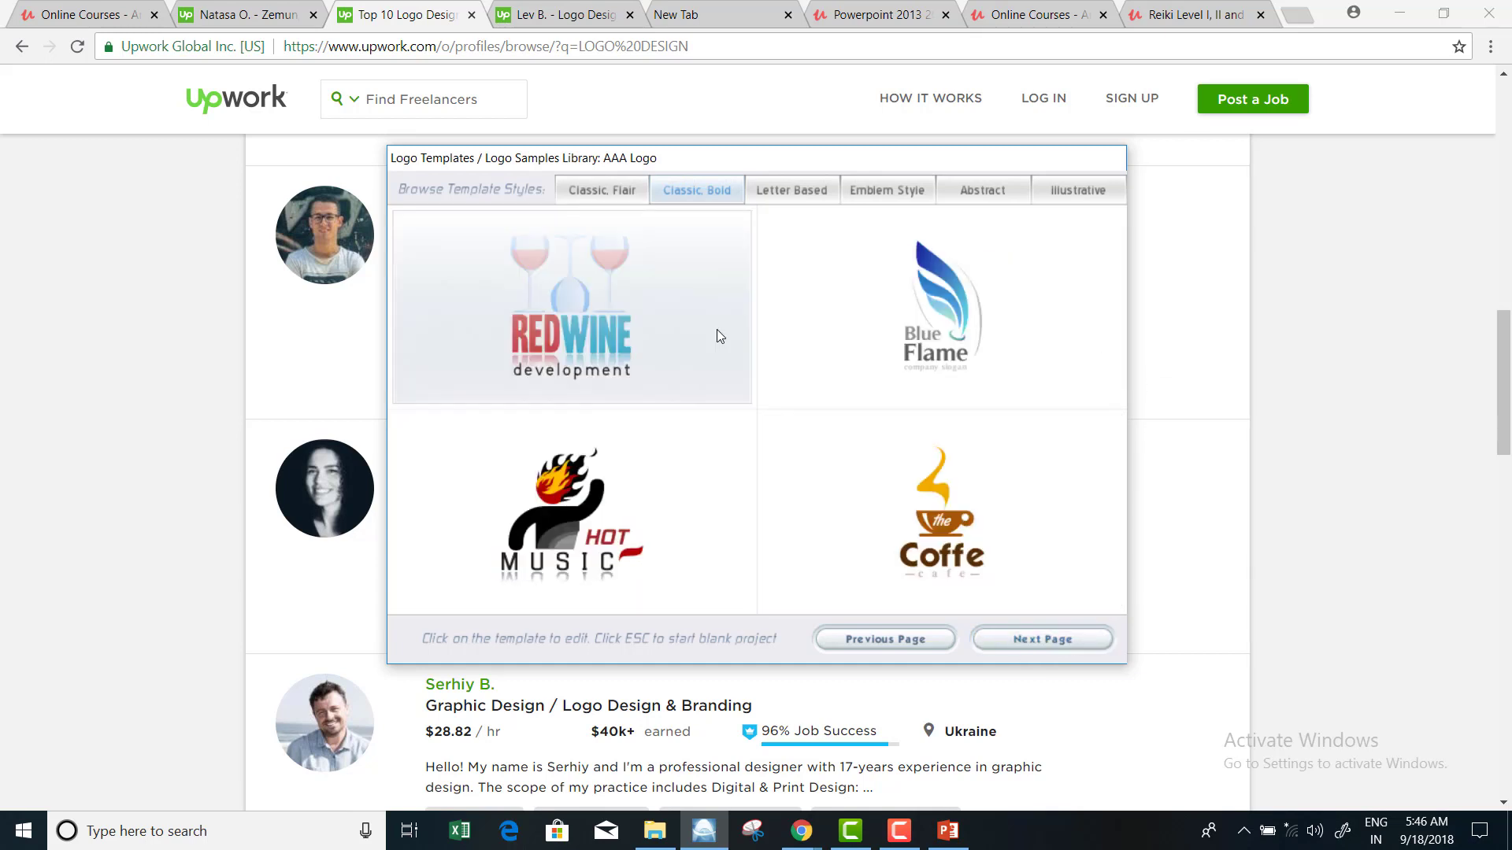
# Browse the Classic Flair templates and open the Fresh watermelon logo for editing.
pyautogui.click(605, 190)
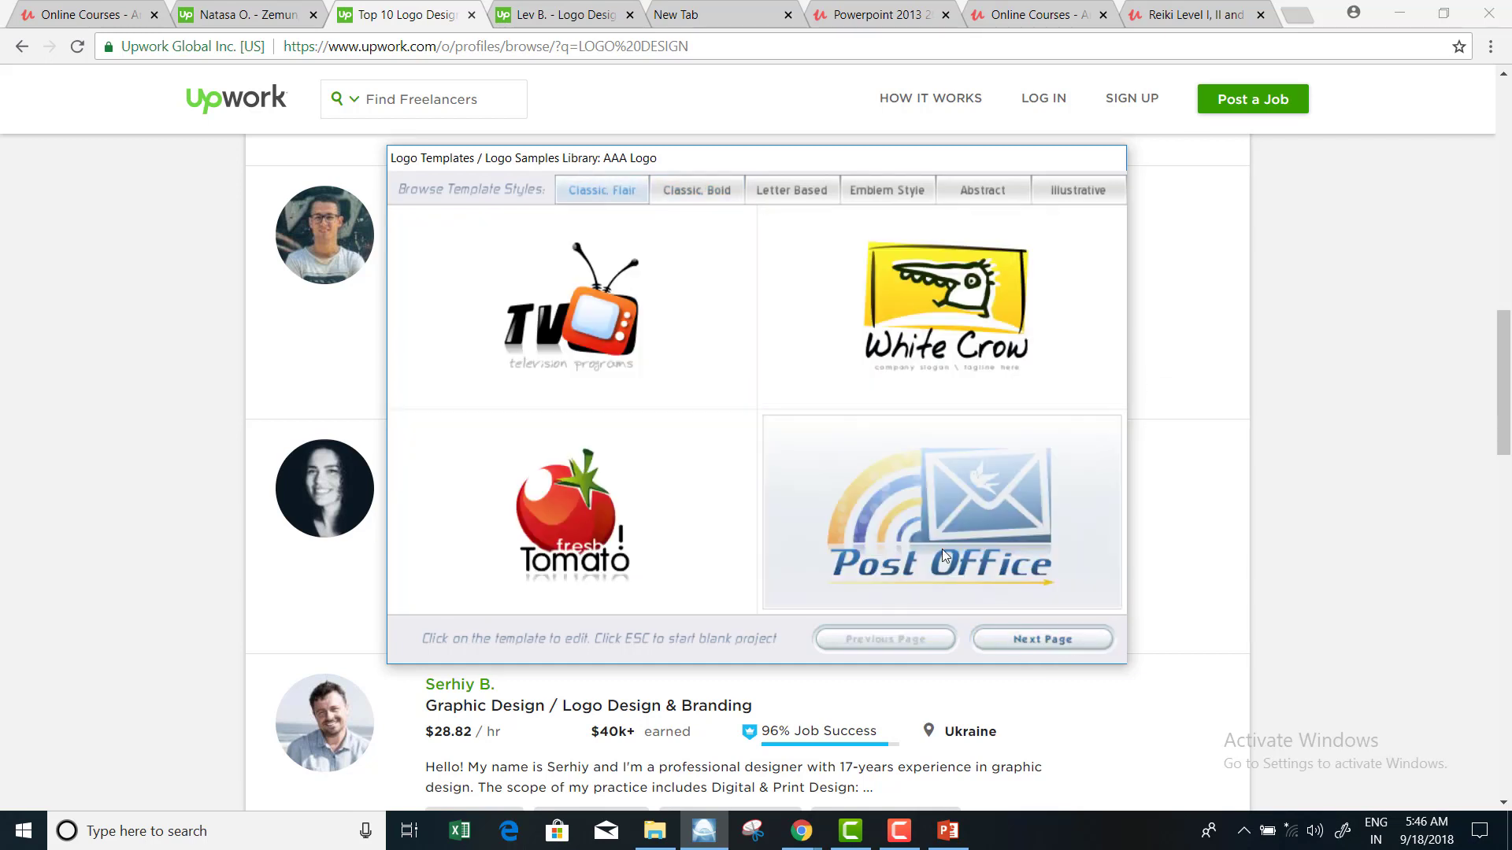
pyautogui.click(1064, 641)
pyautogui.click(1064, 641)
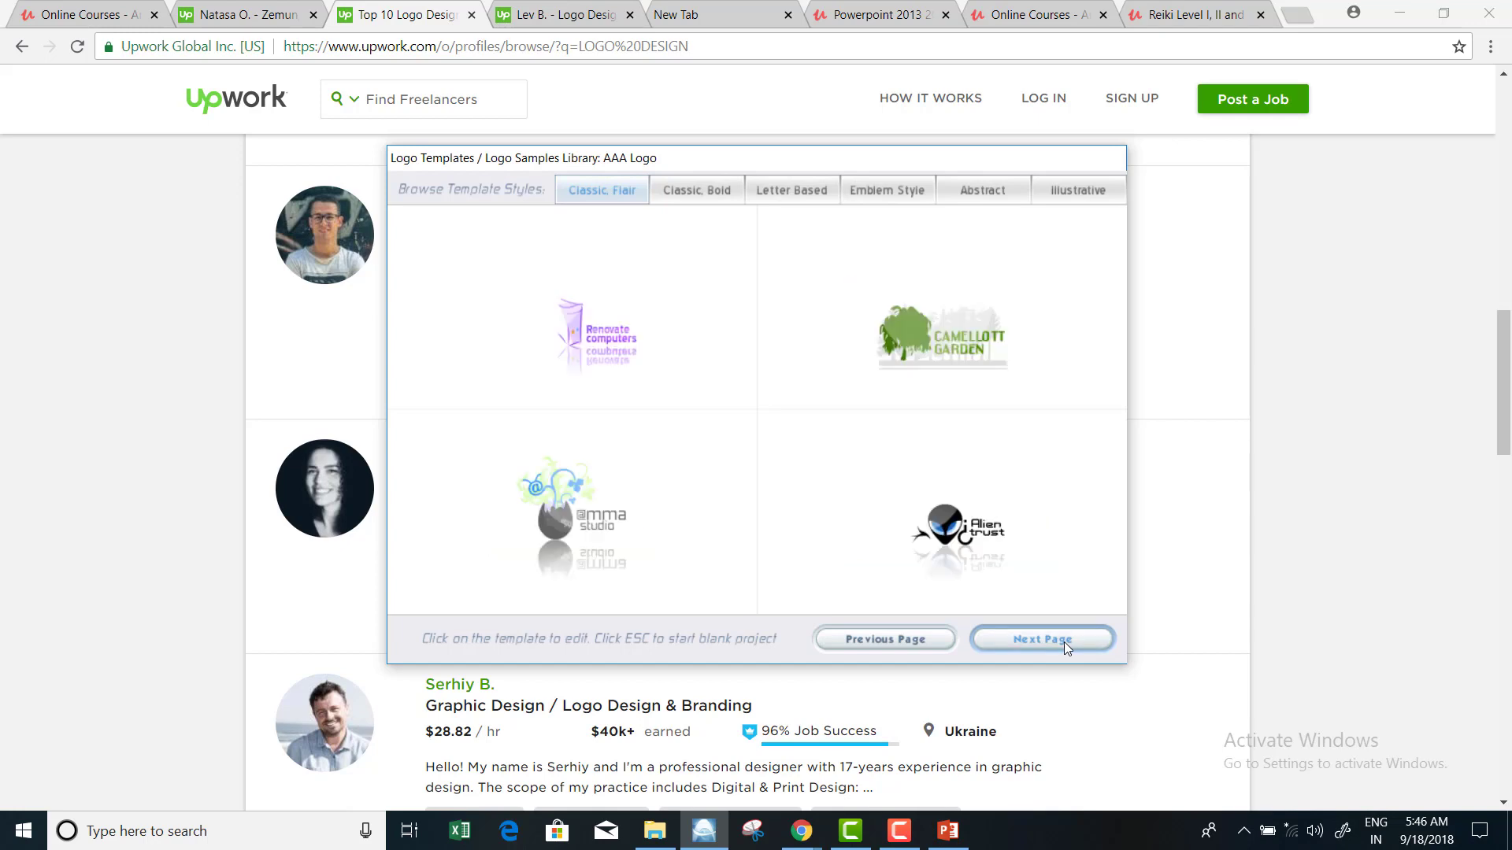
pyautogui.click(1064, 641)
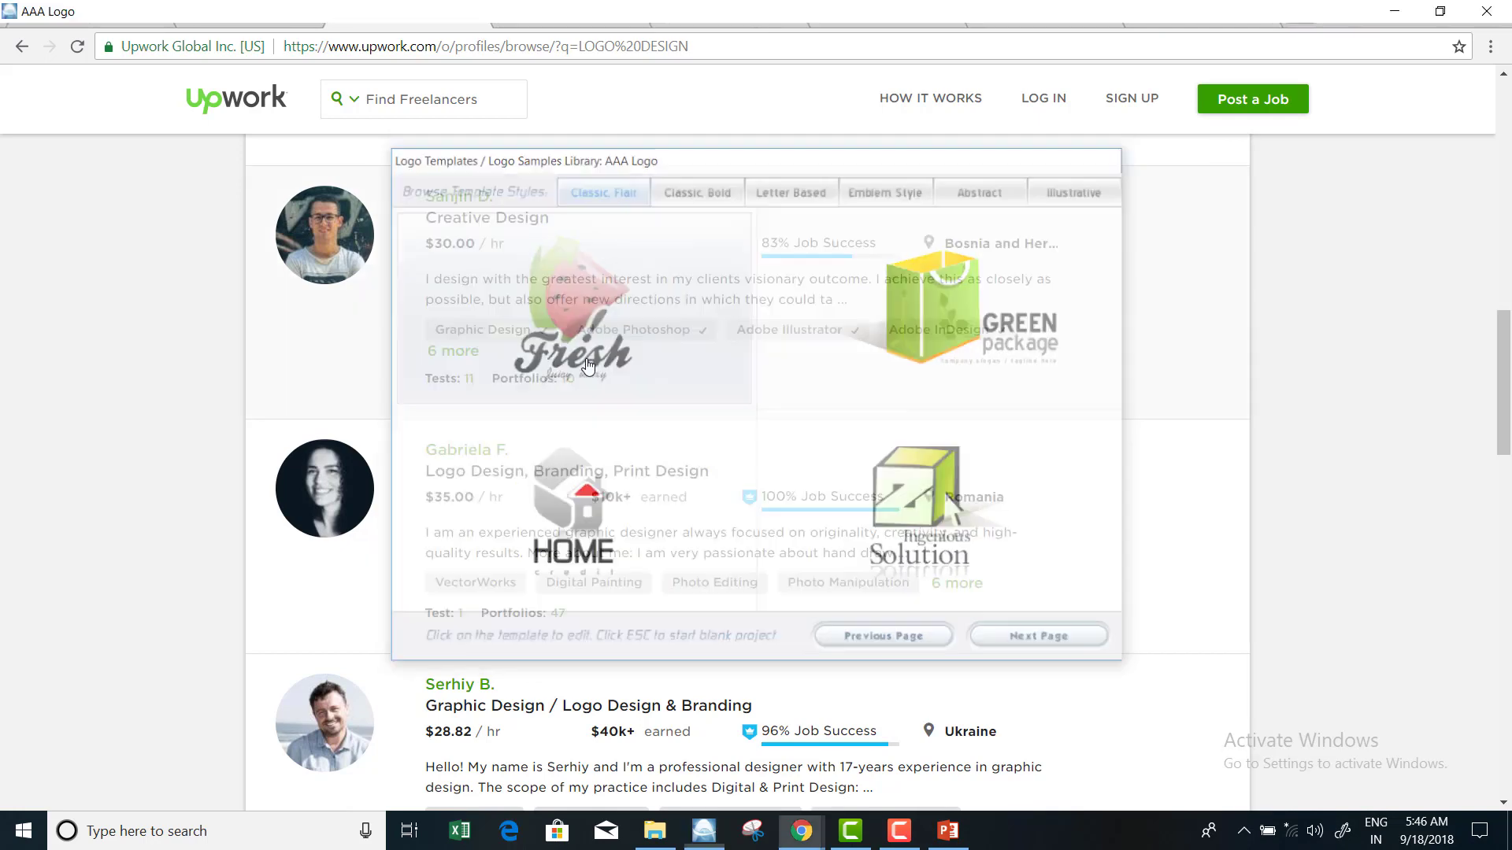
pyautogui.click(587, 364)
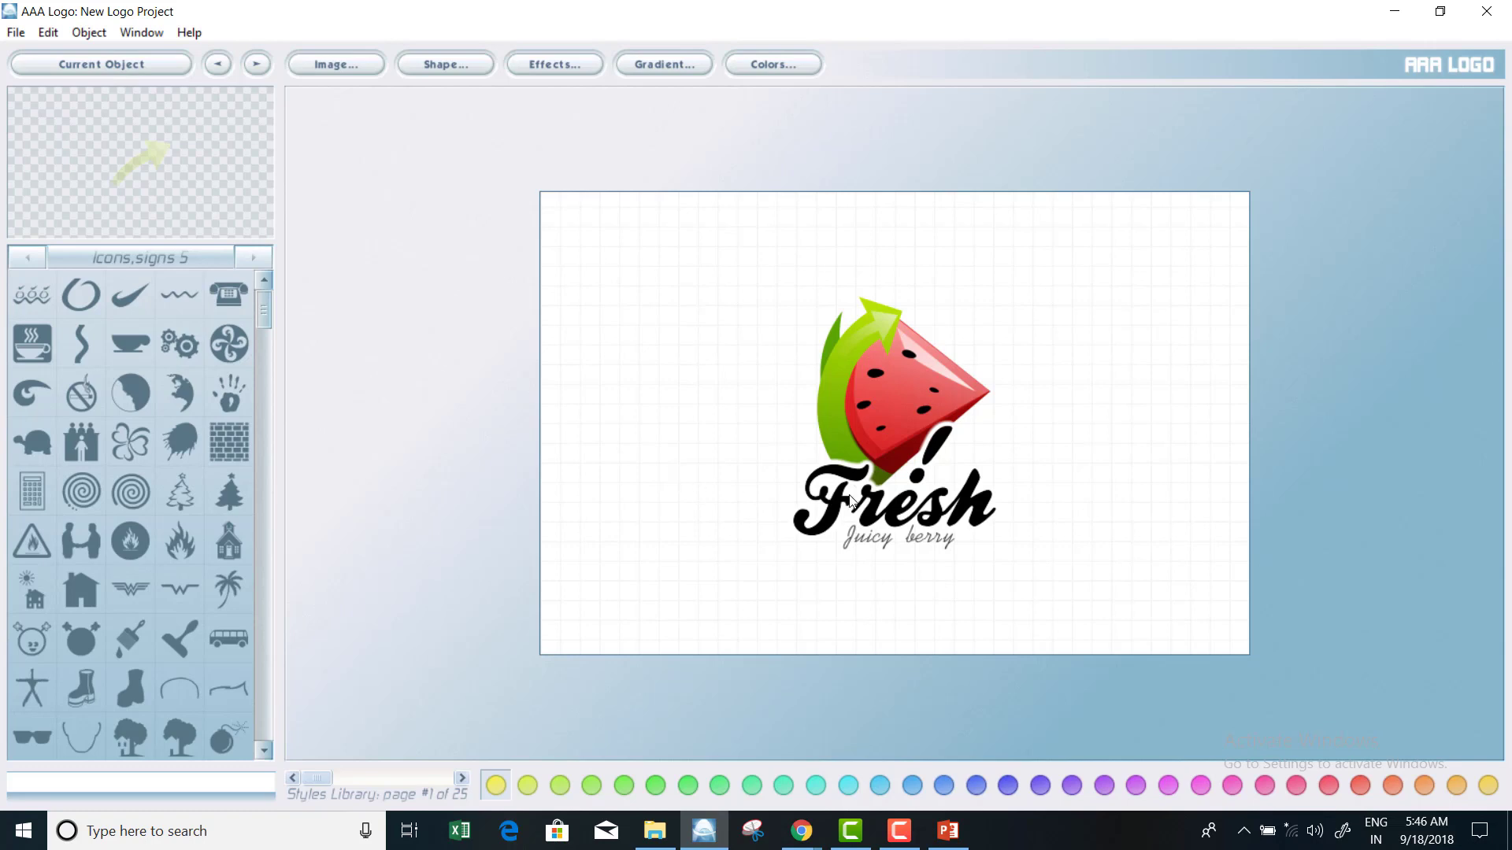
# Move the "Fresh" text clear of the watermelon and change its wording to MARGDARSHAN.
pyautogui.moveTo(905, 504); pyautogui.dragTo(619, 467)
pyautogui.click(351, 63)
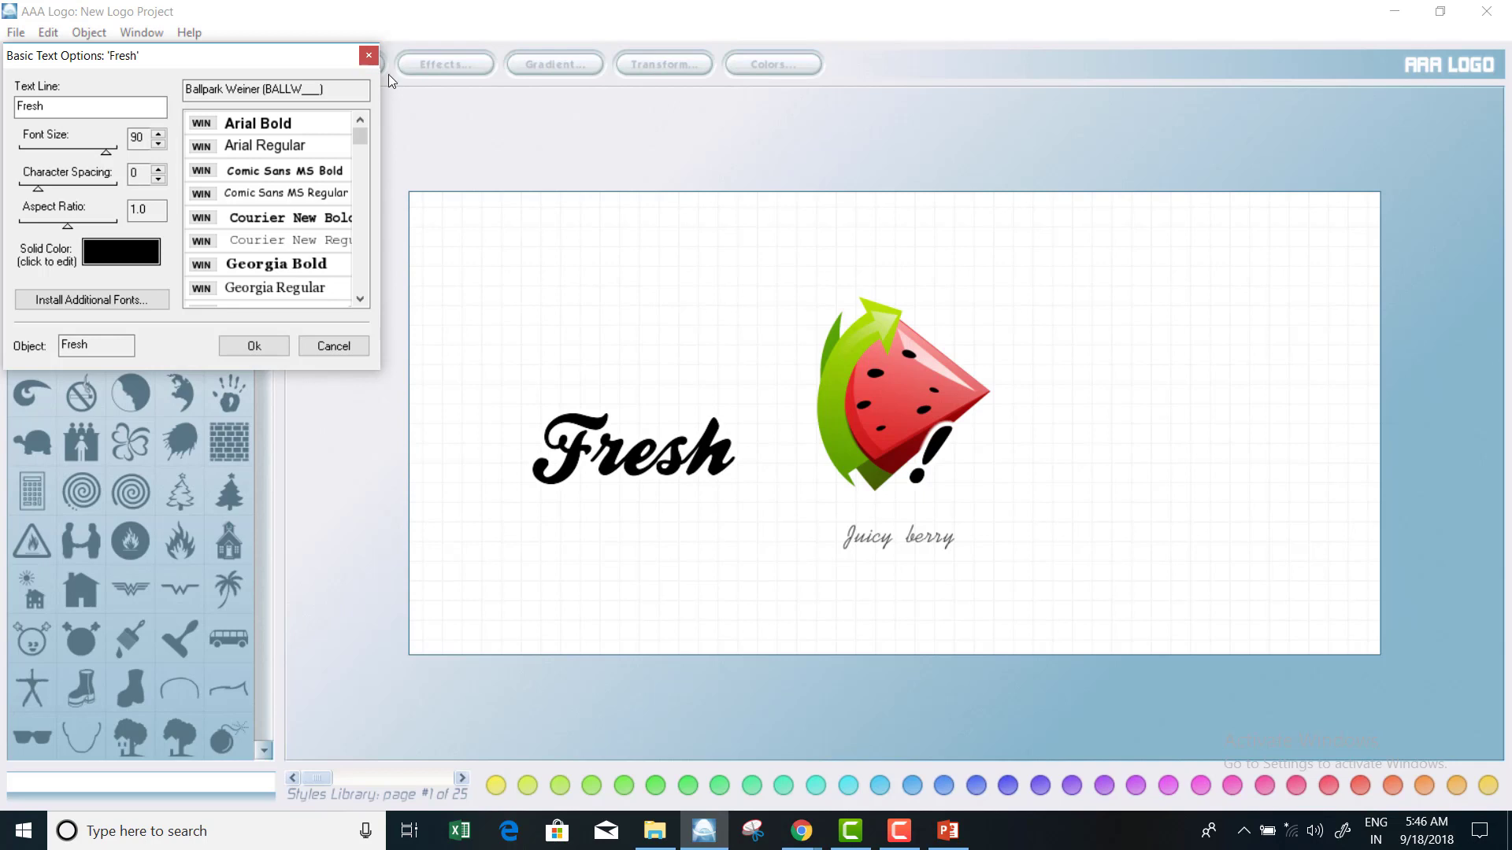
pyautogui.click(47, 106)
pyautogui.press('BackSpace')
pyautogui.press('BackSpace')
pyautogui.press('BackSpace')
pyautogui.press('BackSpace')
pyautogui.press('BackSpace')
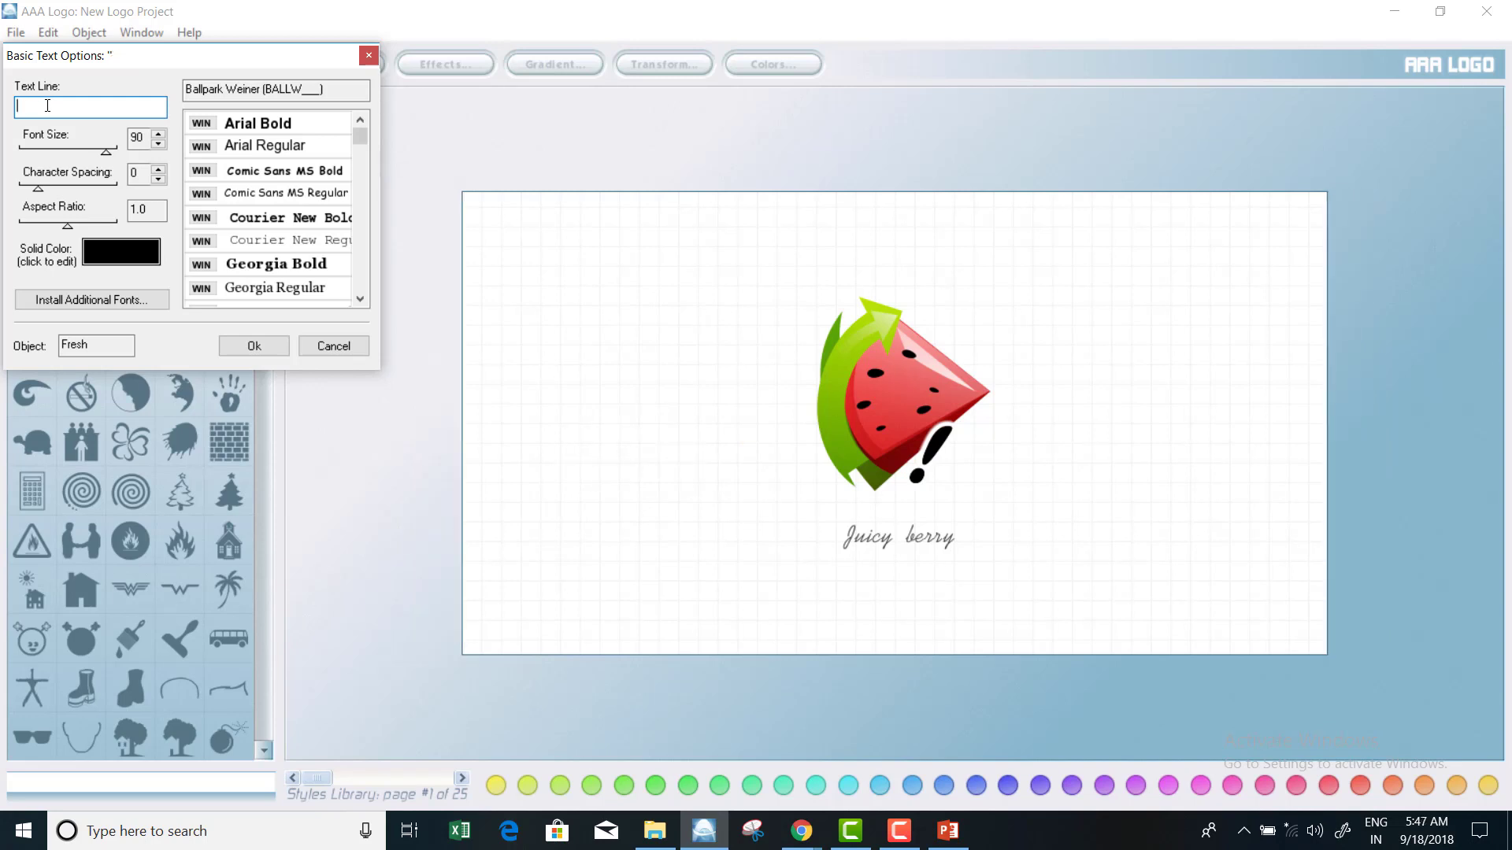
pyautogui.write('MARG')
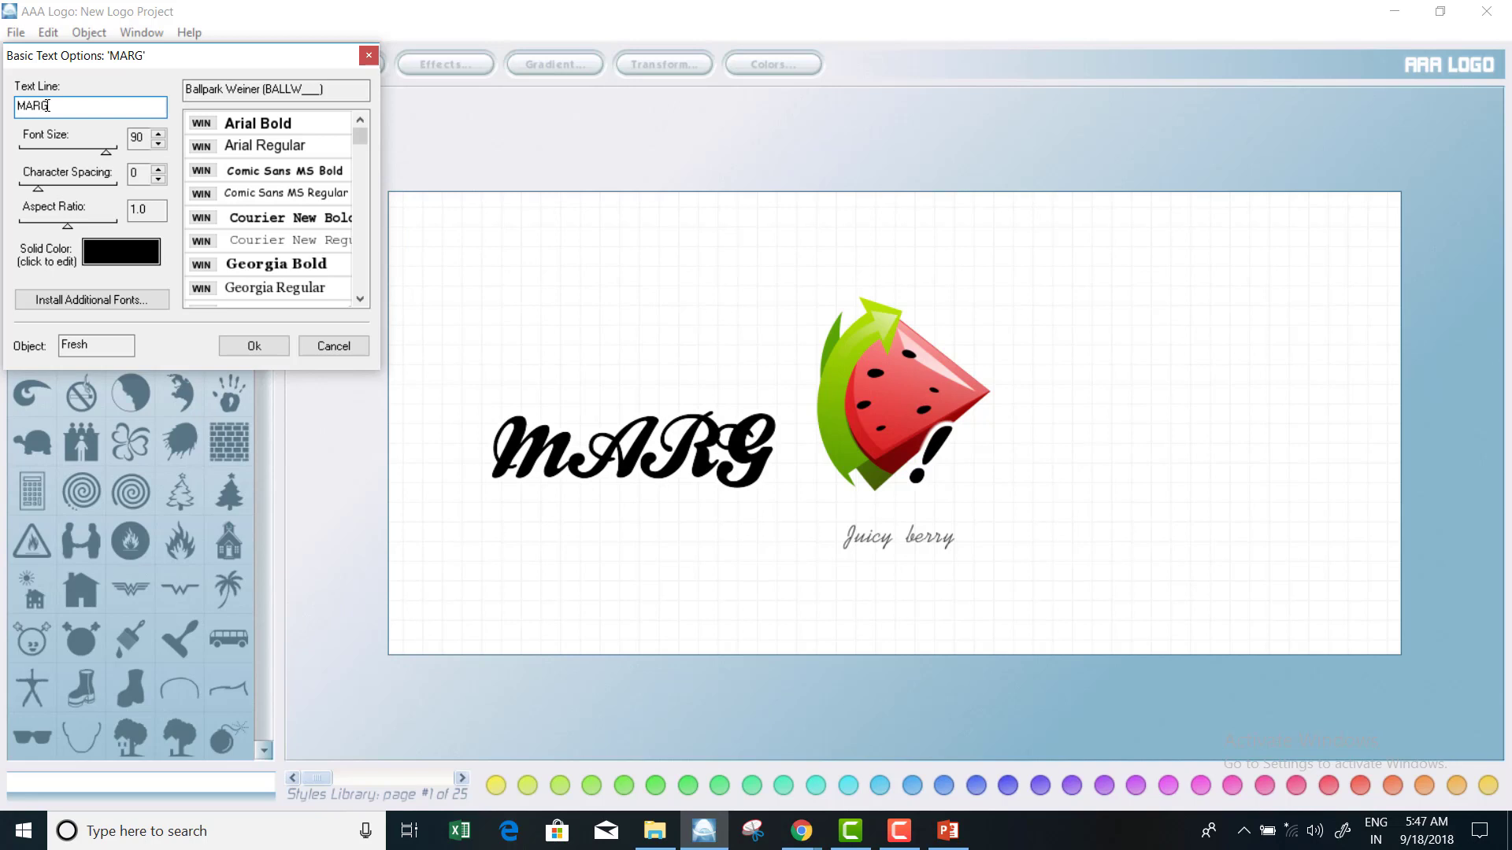
pyautogui.write('DARSHA')
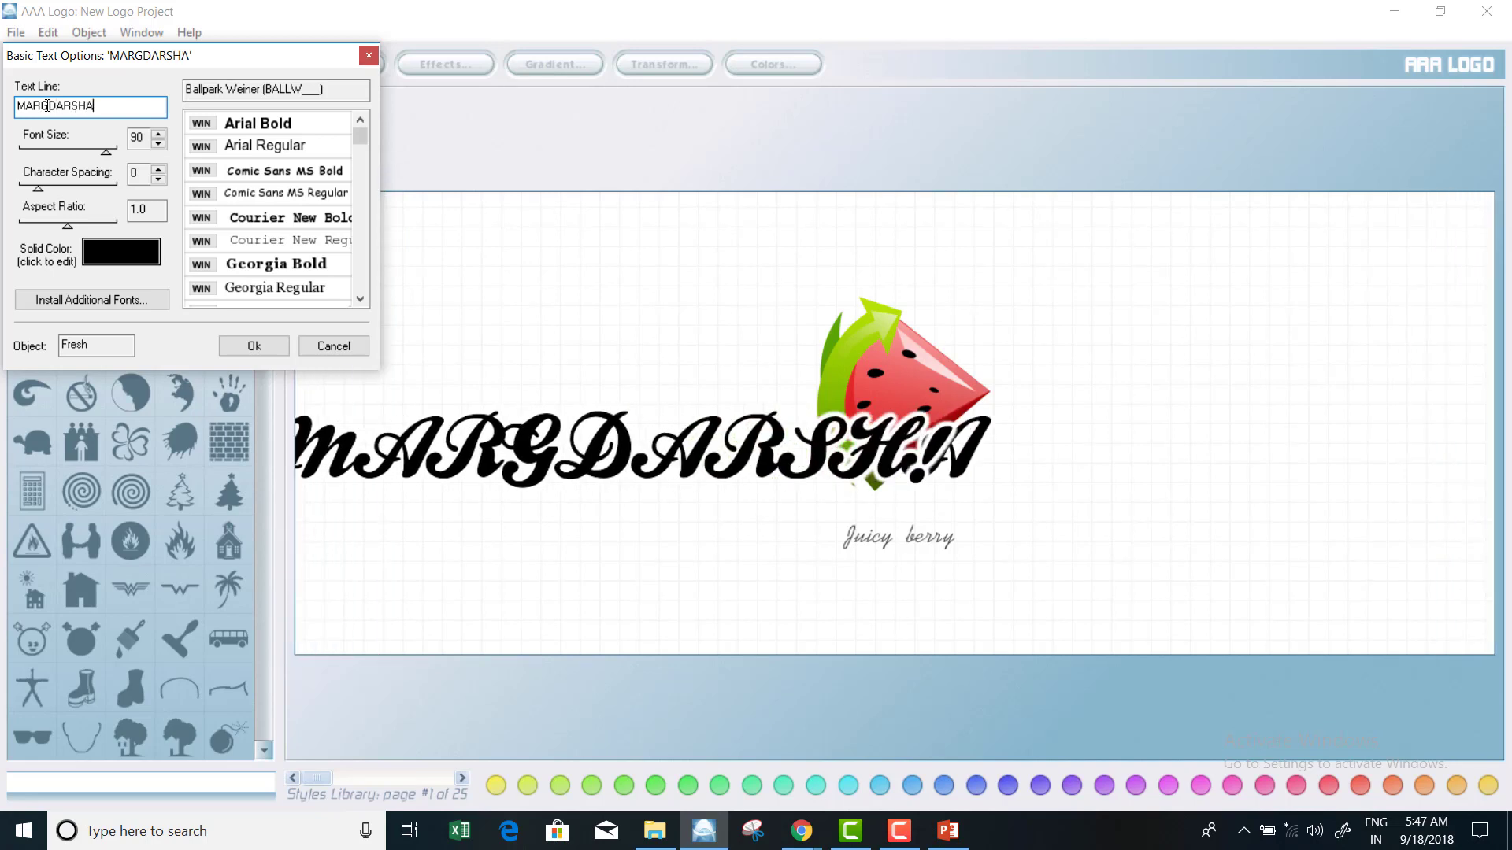
pyautogui.write('N')
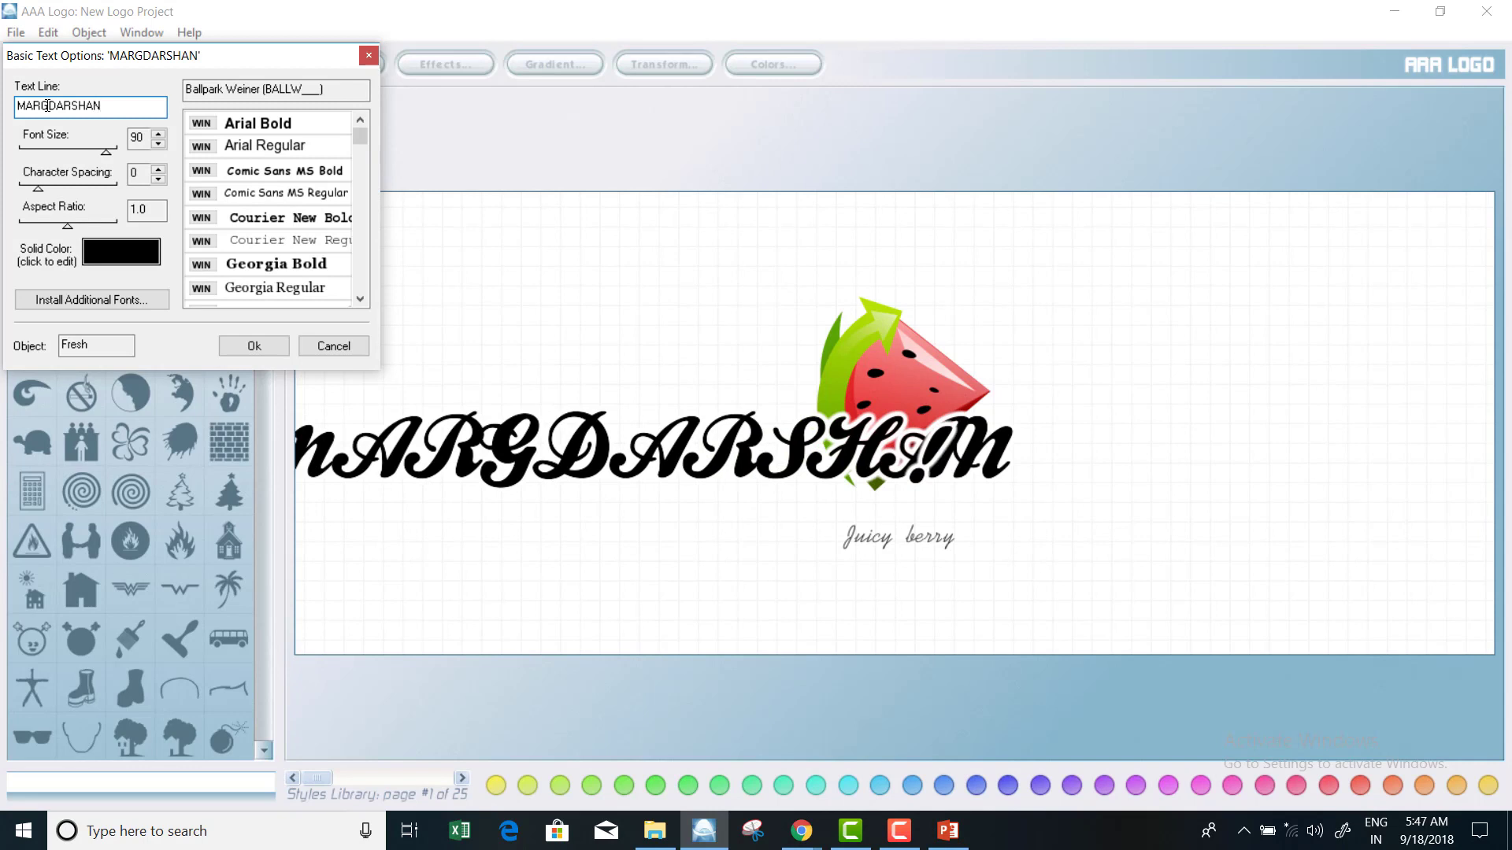
# Set the MARGDARSHAN text to Arial Bold at size 40 and place it just beneath the watermelon.
pyautogui.click(261, 122)
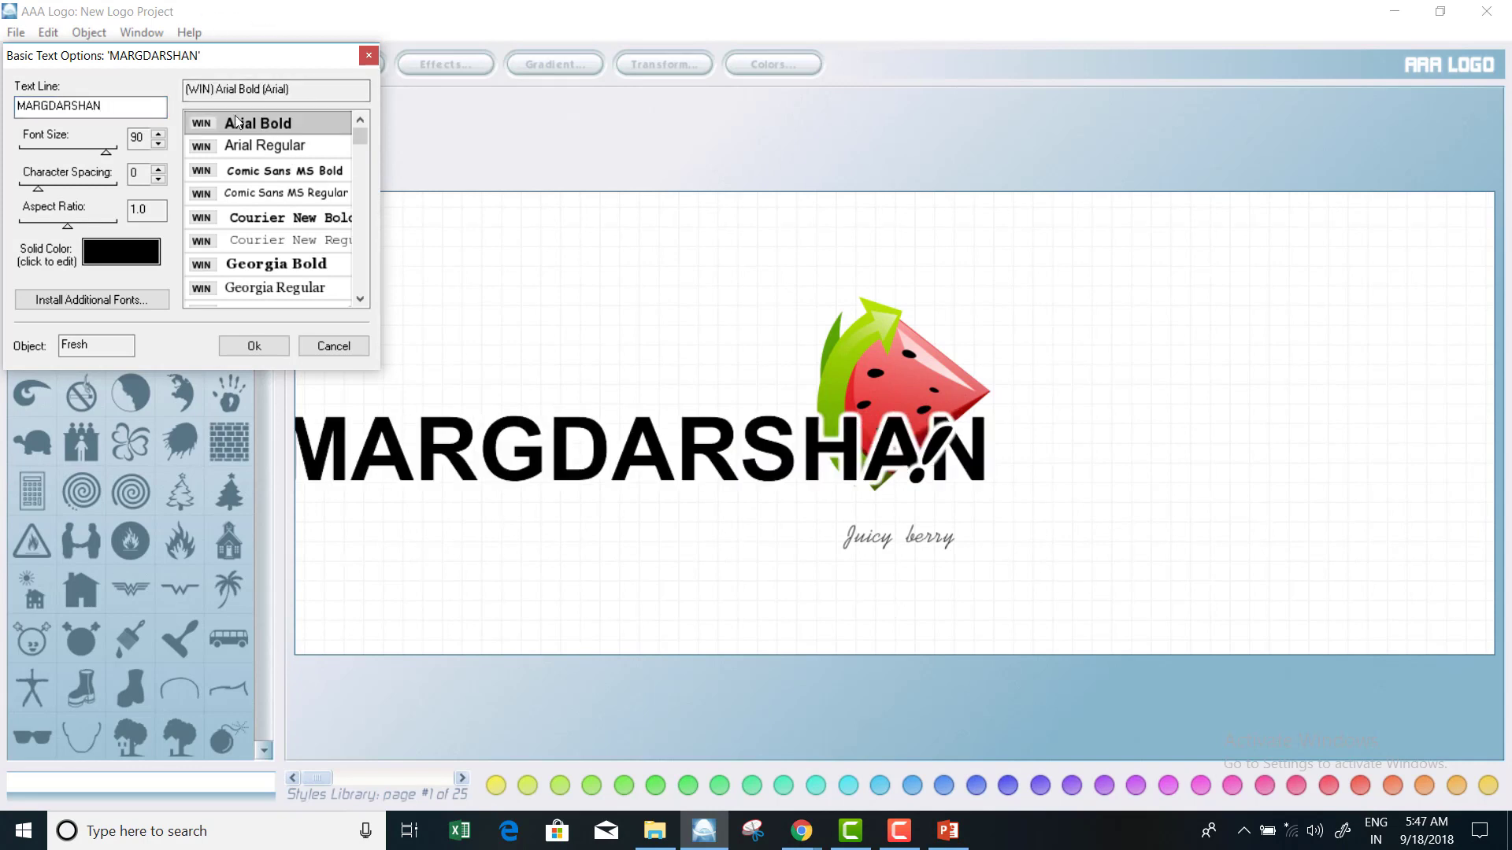
pyautogui.click(159, 147)
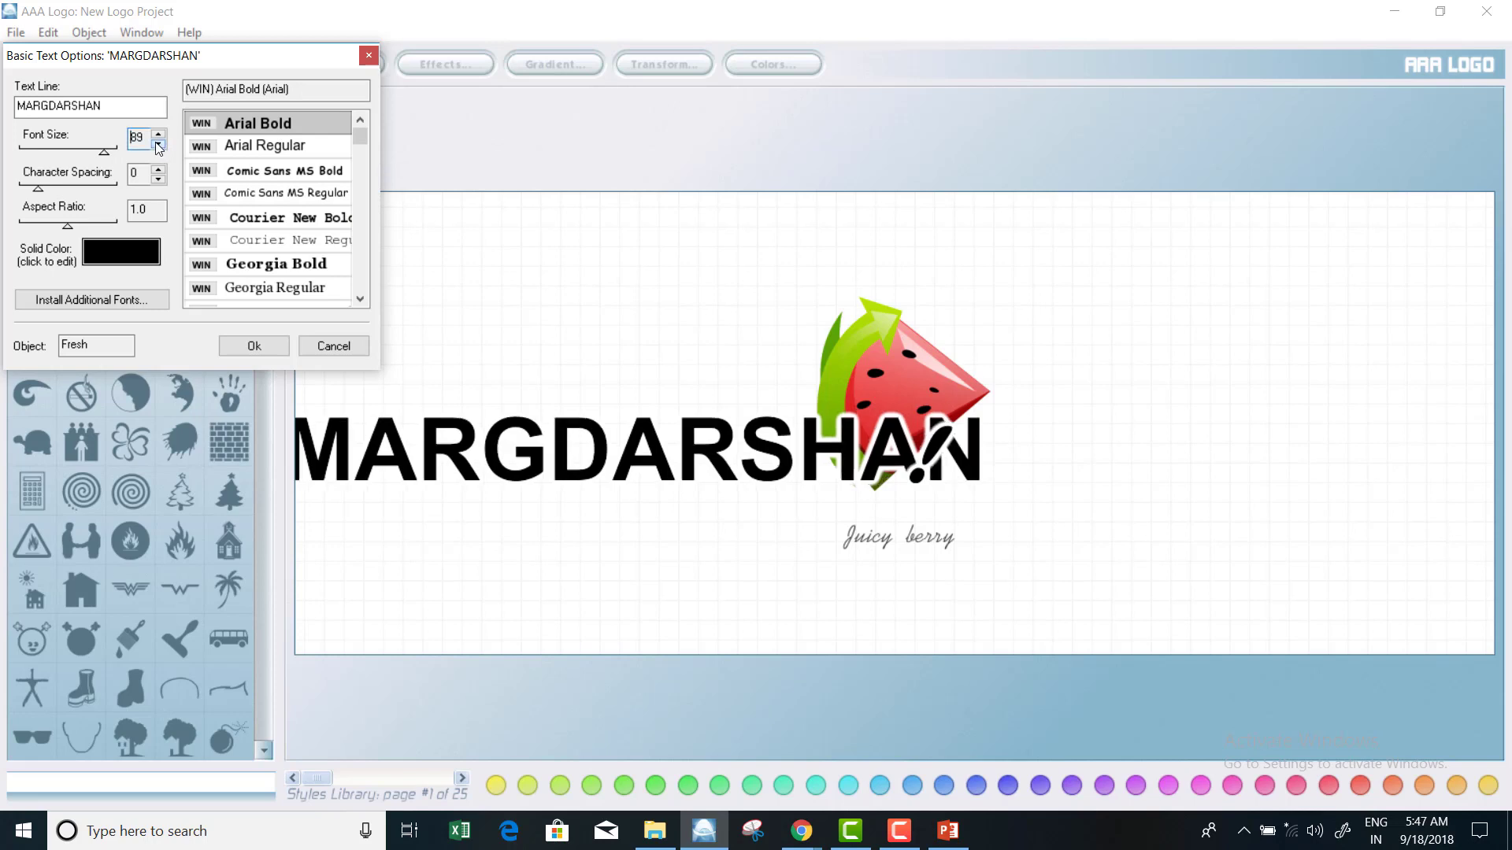
pyautogui.click(159, 147)
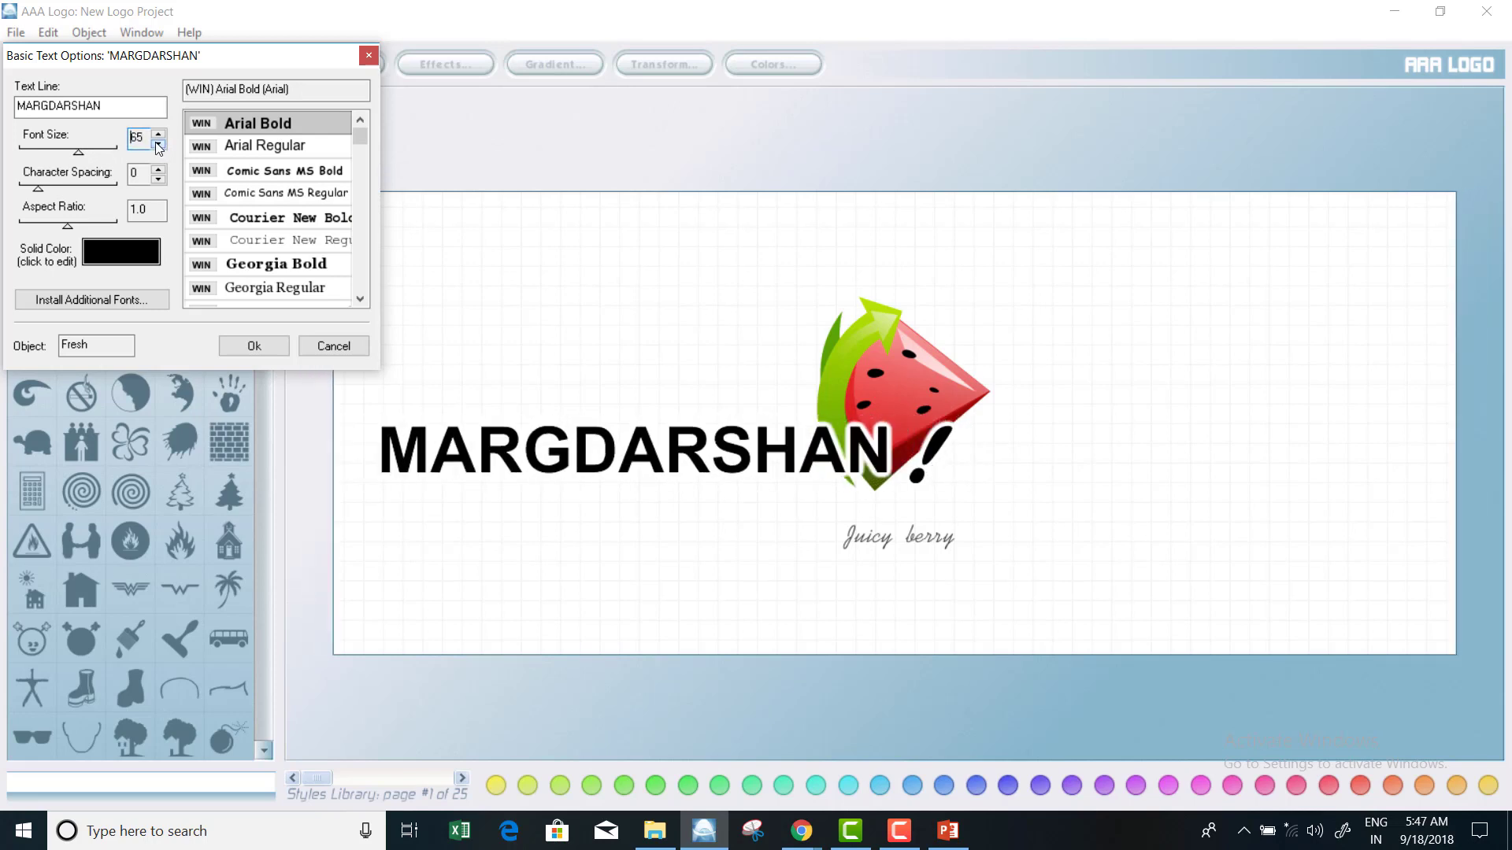
pyautogui.moveTo(610, 446); pyautogui.dragTo(842, 503)
# Try pulling the green arrow, watermelon slices and rind apart, and cancel the pending text edits.
pyautogui.moveTo(847, 411); pyautogui.dragTo(675, 378)
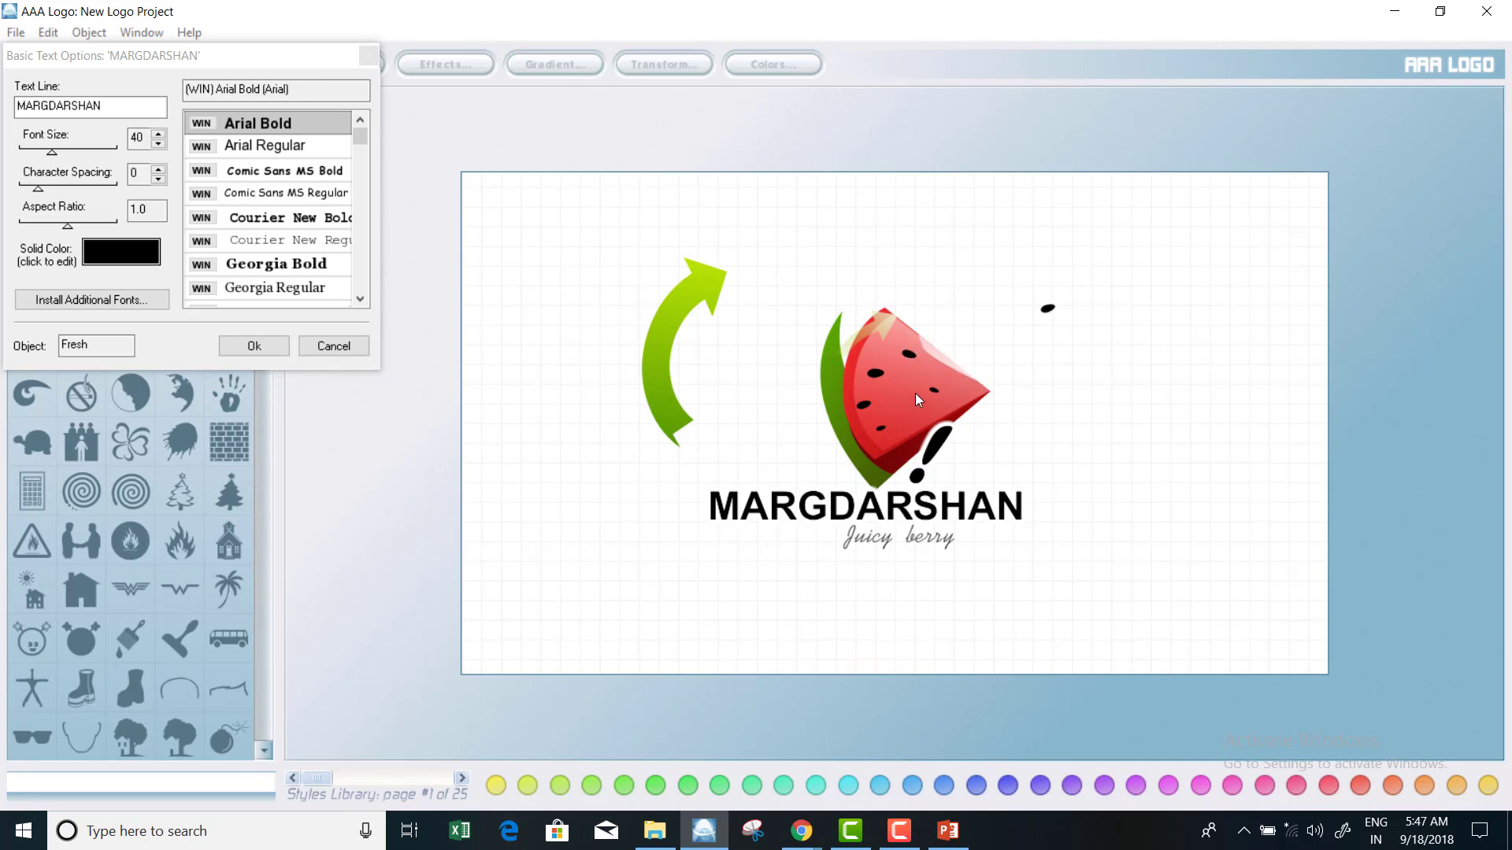
pyautogui.moveTo(933, 367); pyautogui.dragTo(1000, 185)
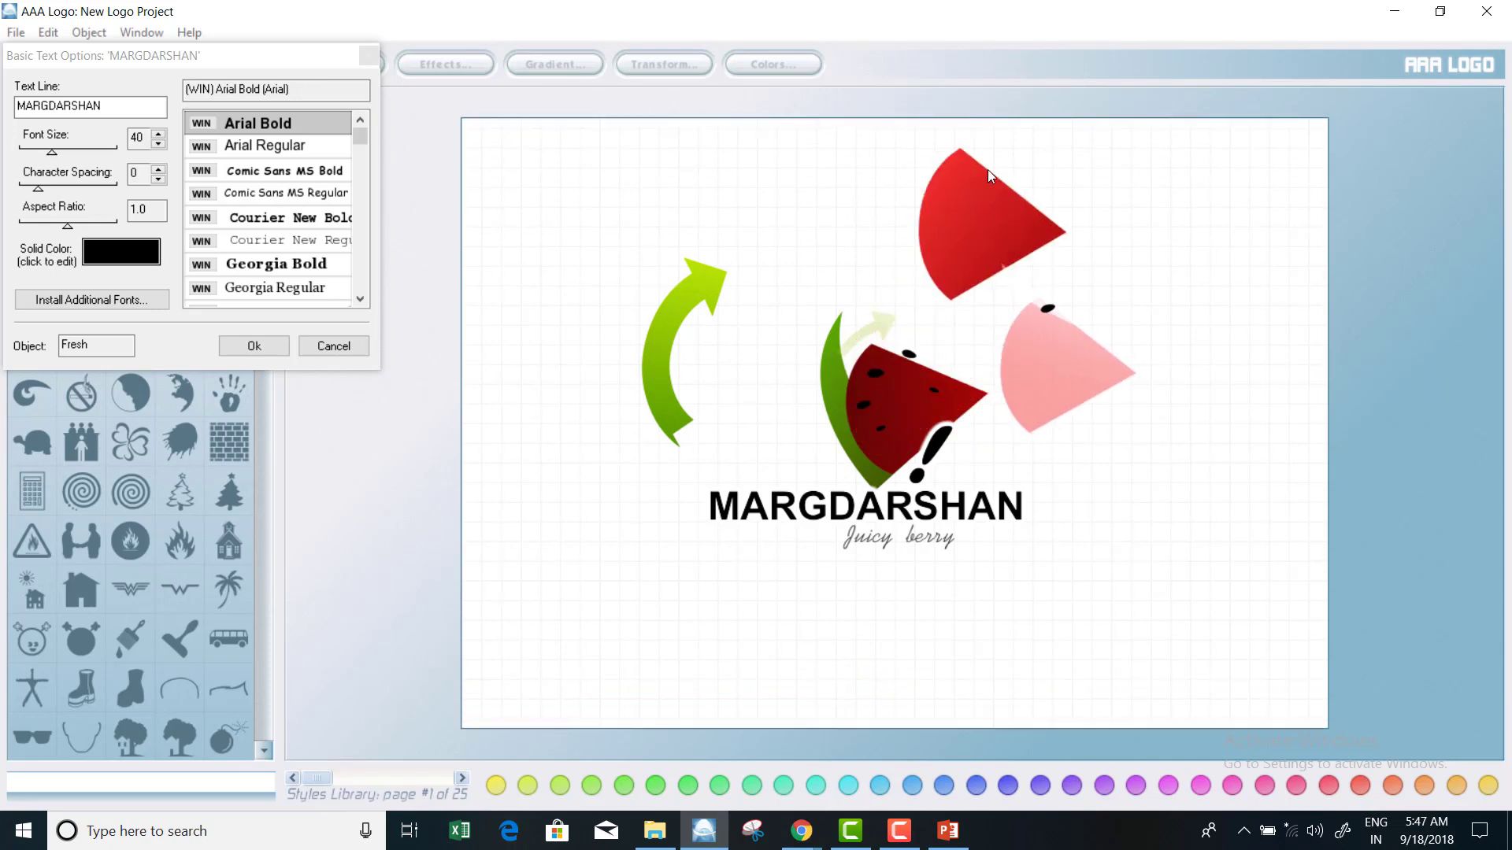
pyautogui.moveTo(910, 409); pyautogui.dragTo(805, 184)
pyautogui.moveTo(842, 385); pyautogui.dragTo(565, 296)
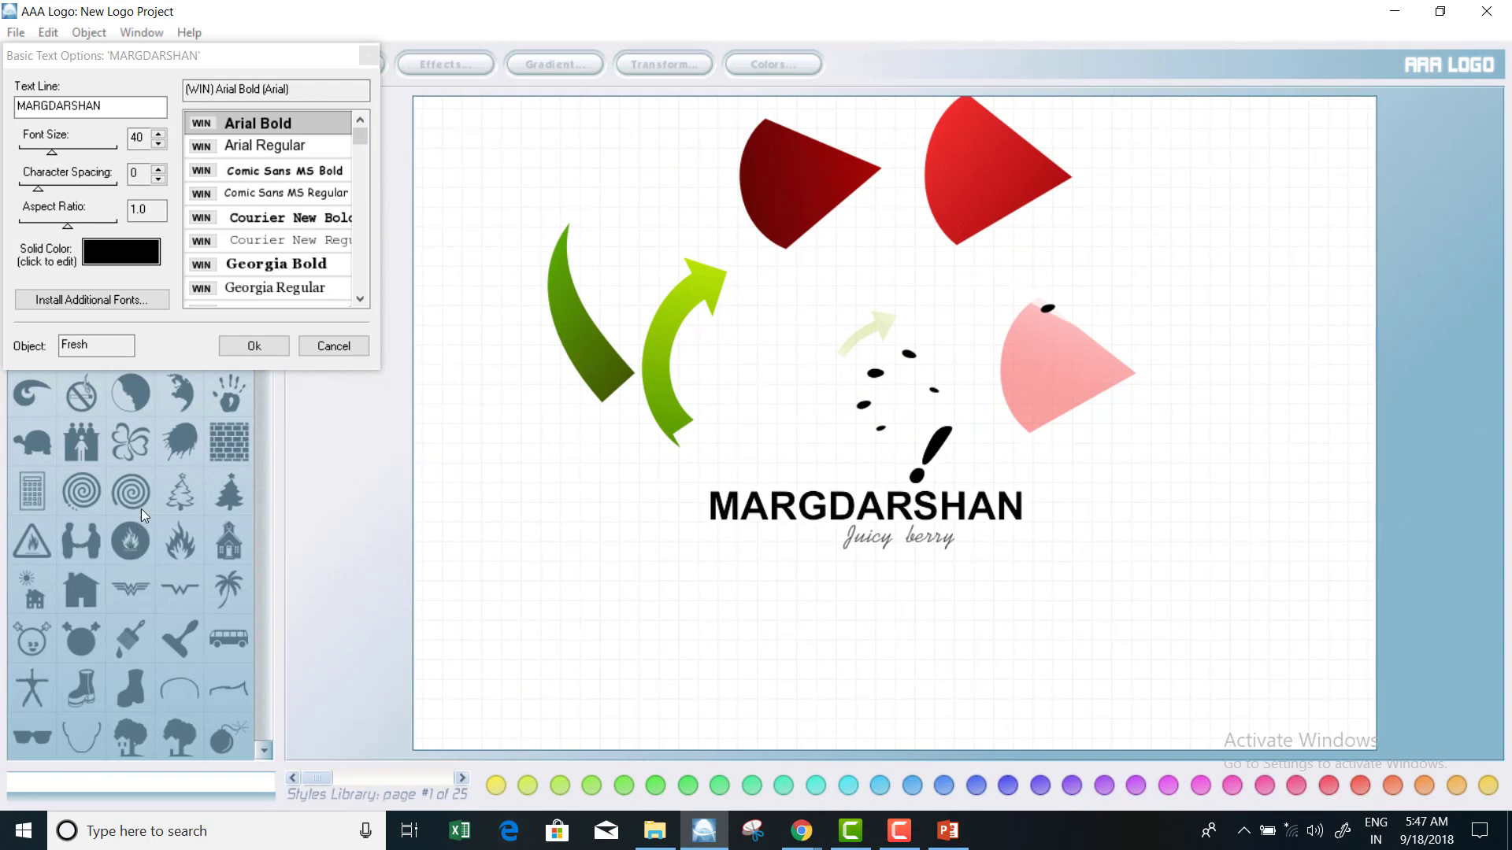
pyautogui.click(332, 347)
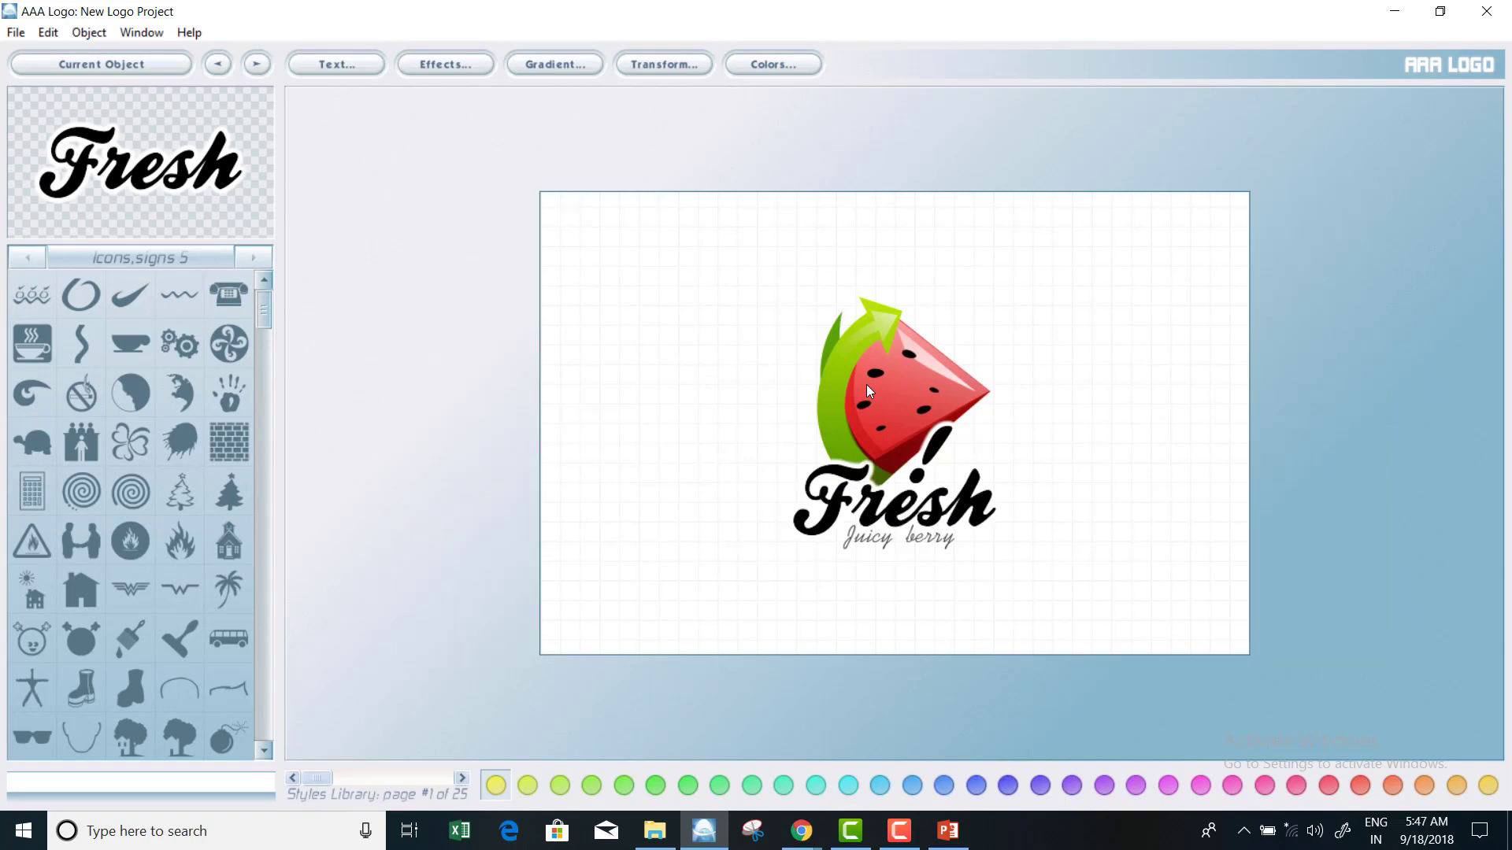
# Move the exclamation mark and green arrow to one side of the watermelon and two seeds to the other.
pyautogui.click(869, 391)
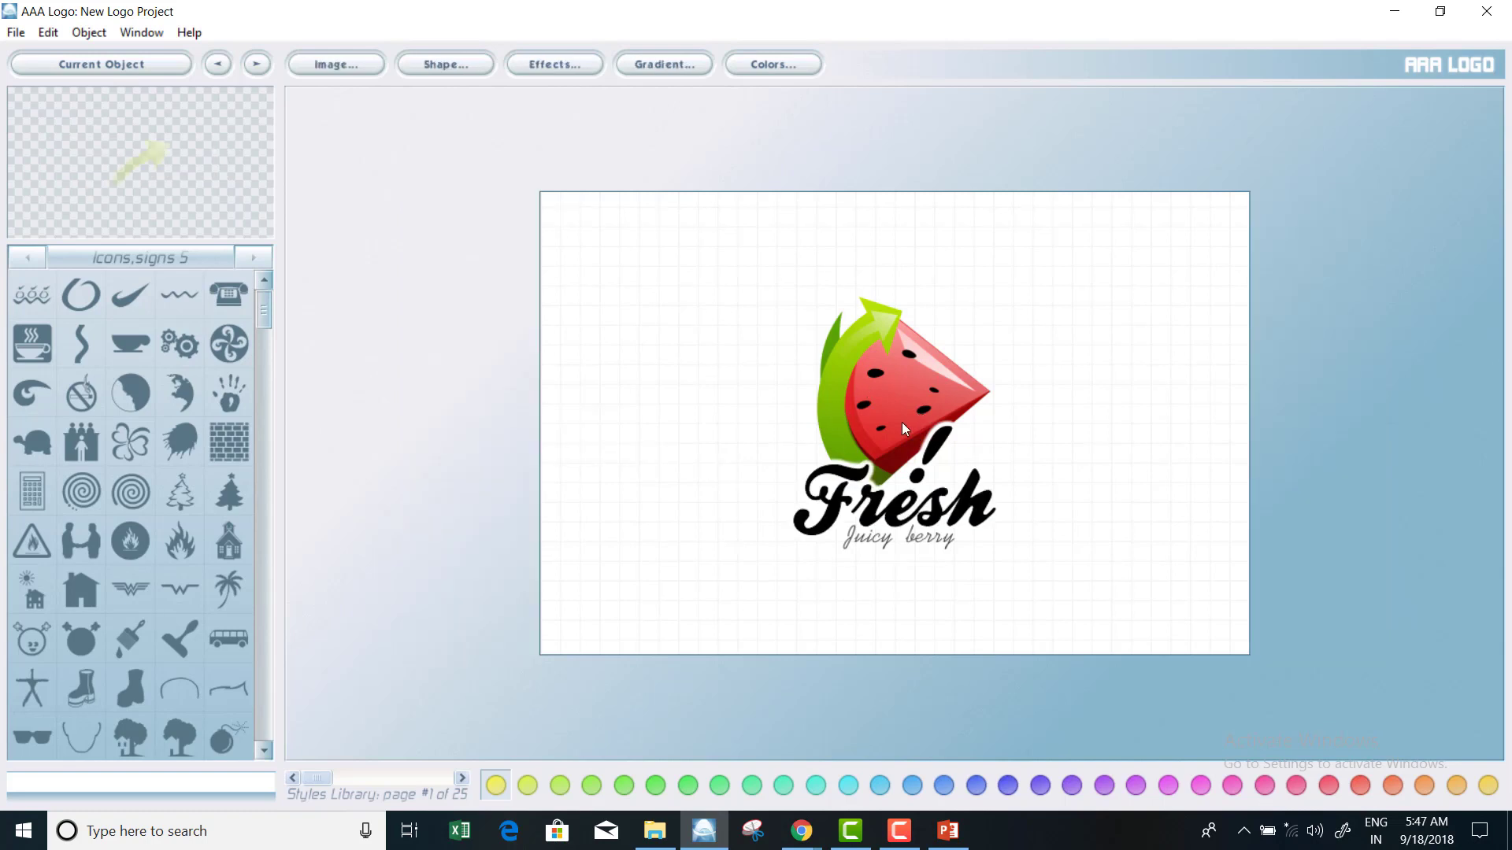
pyautogui.moveTo(902, 422); pyautogui.dragTo(729, 352)
pyautogui.moveTo(904, 404); pyautogui.dragTo(619, 471)
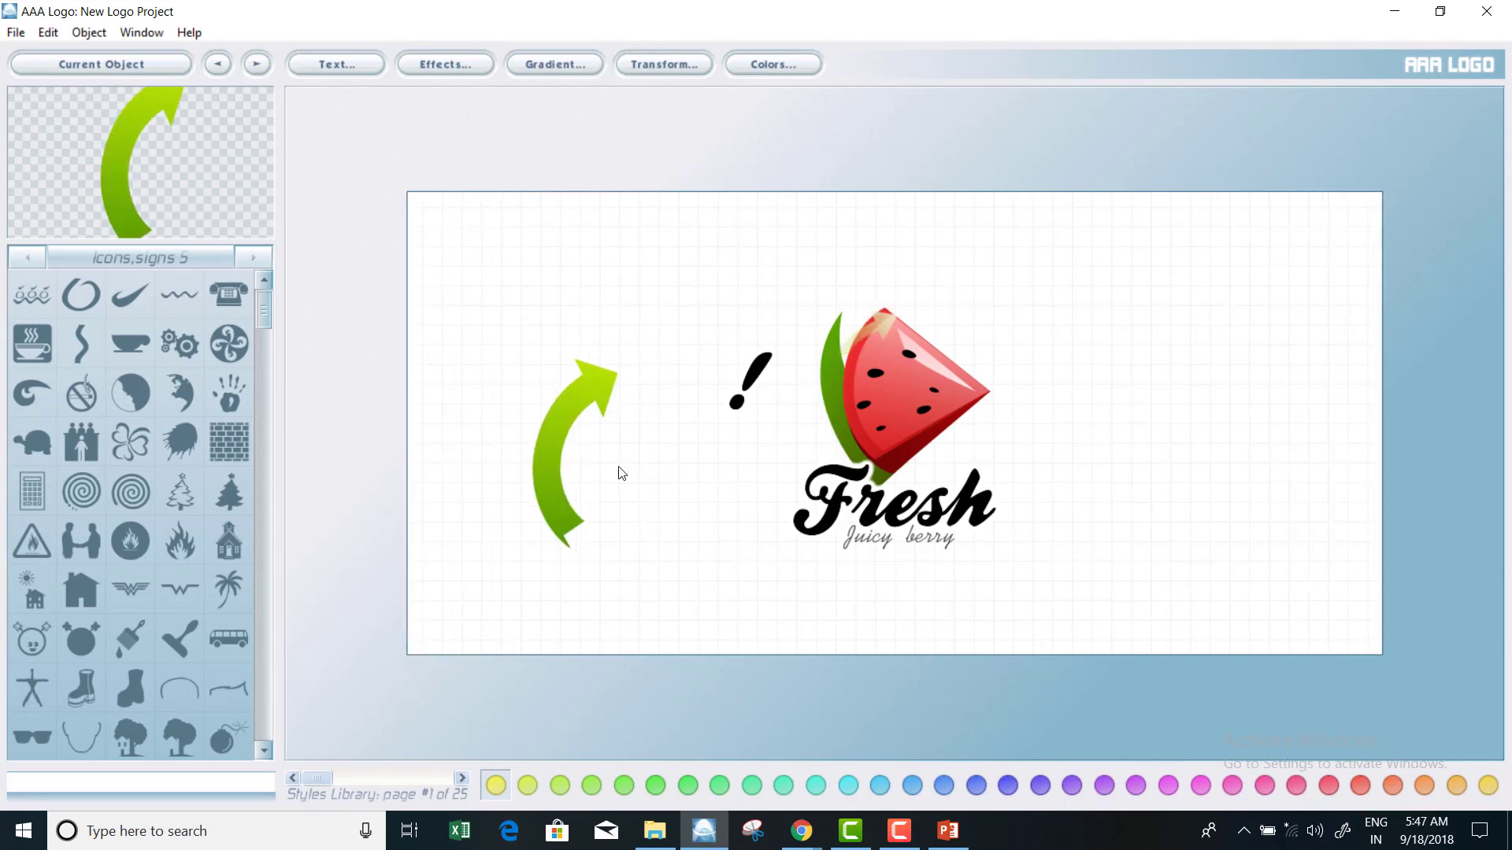
pyautogui.moveTo(924, 410); pyautogui.dragTo(1119, 354)
pyautogui.moveTo(885, 429); pyautogui.dragTo(1079, 414)
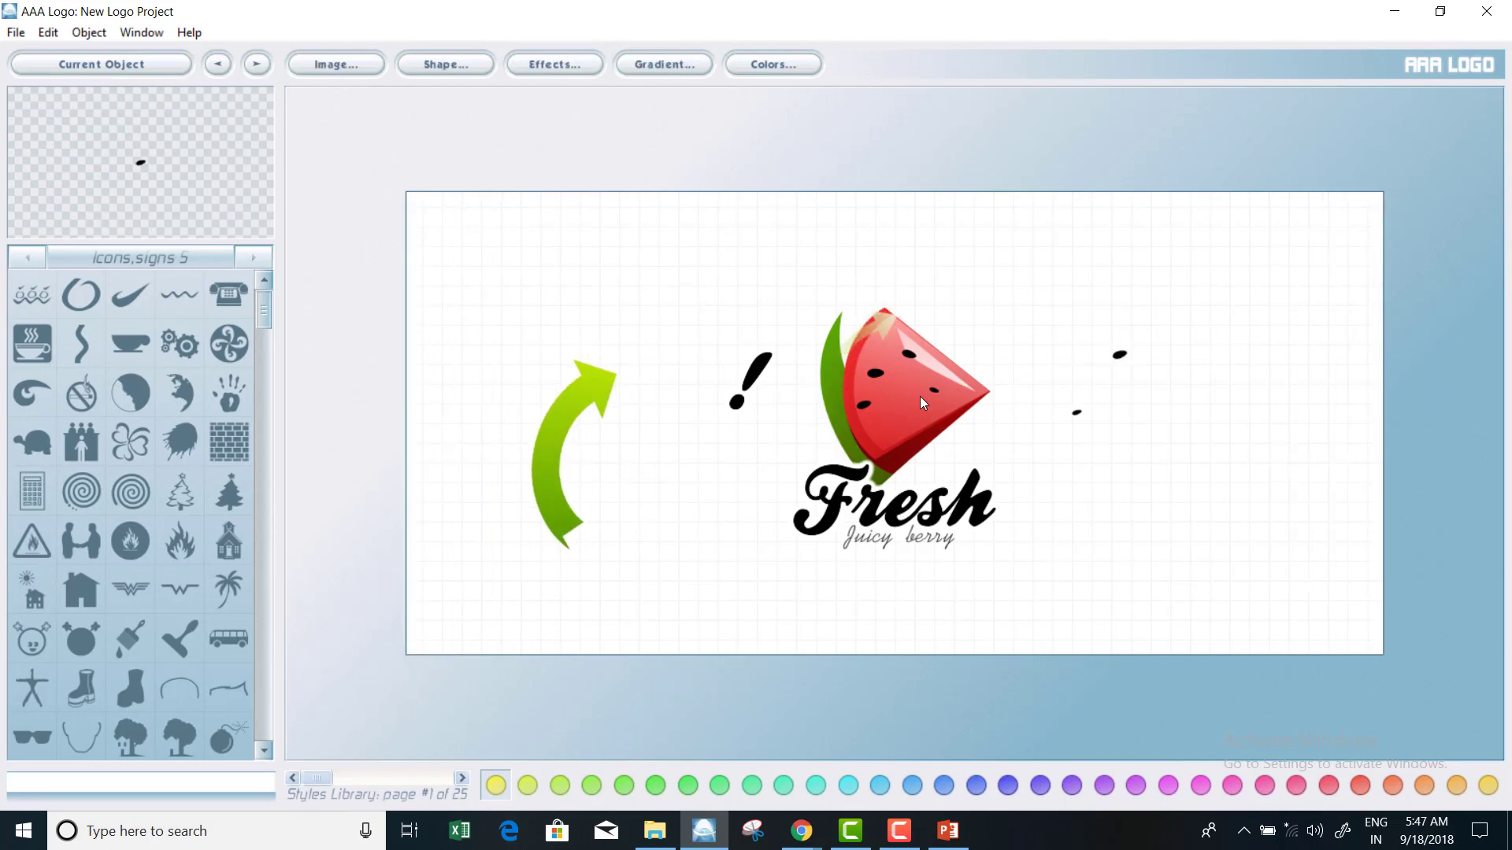
# Separate the watermelon's white highlight and its pink, bright red and dark red slices, spreading them over the canvas.
pyautogui.moveTo(913, 398); pyautogui.dragTo(1066, 459)
pyautogui.click(965, 441)
pyautogui.moveTo(965, 442); pyautogui.dragTo(1130, 485)
pyautogui.moveTo(908, 412); pyautogui.dragTo(977, 299)
pyautogui.click(927, 416)
pyautogui.moveTo(927, 416); pyautogui.dragTo(1073, 558)
# Spread out the "Fresh" text, one seed, the dark green rind and the "Juicy berry" tagline into empty canvas areas.
pyautogui.click(940, 517)
pyautogui.moveTo(862, 438); pyautogui.dragTo(622, 170)
pyautogui.moveTo(864, 405); pyautogui.dragTo(717, 581)
pyautogui.moveTo(863, 441); pyautogui.dragTo(678, 600)
pyautogui.click(893, 538)
pyautogui.moveTo(894, 538); pyautogui.dragTo(900, 610)
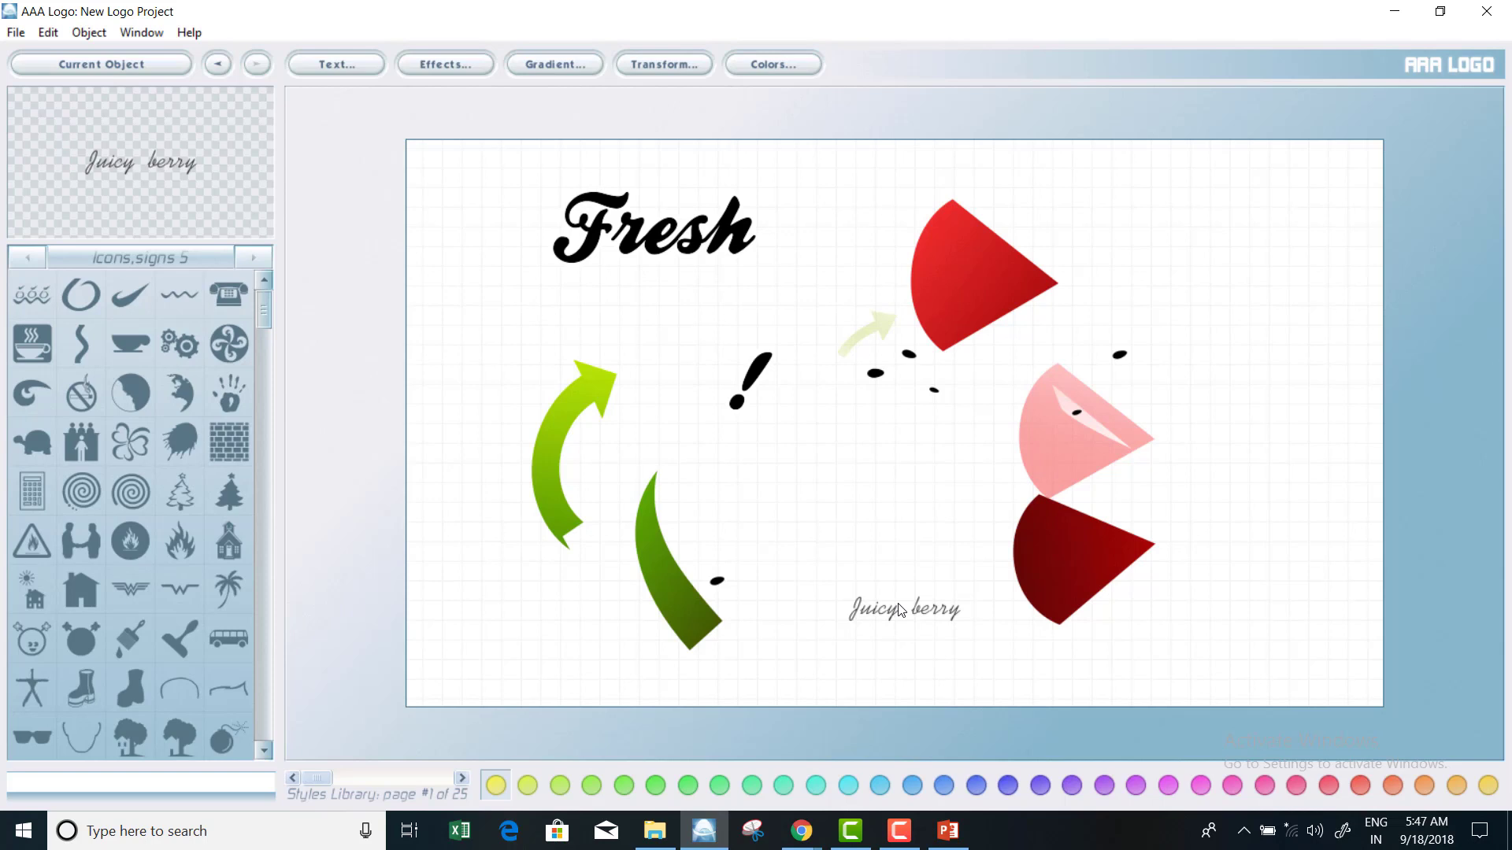
# Add the half-filled circle sign to the canvas and replace the green arrow with the flame-in-circle sign.
pyautogui.click(131, 401)
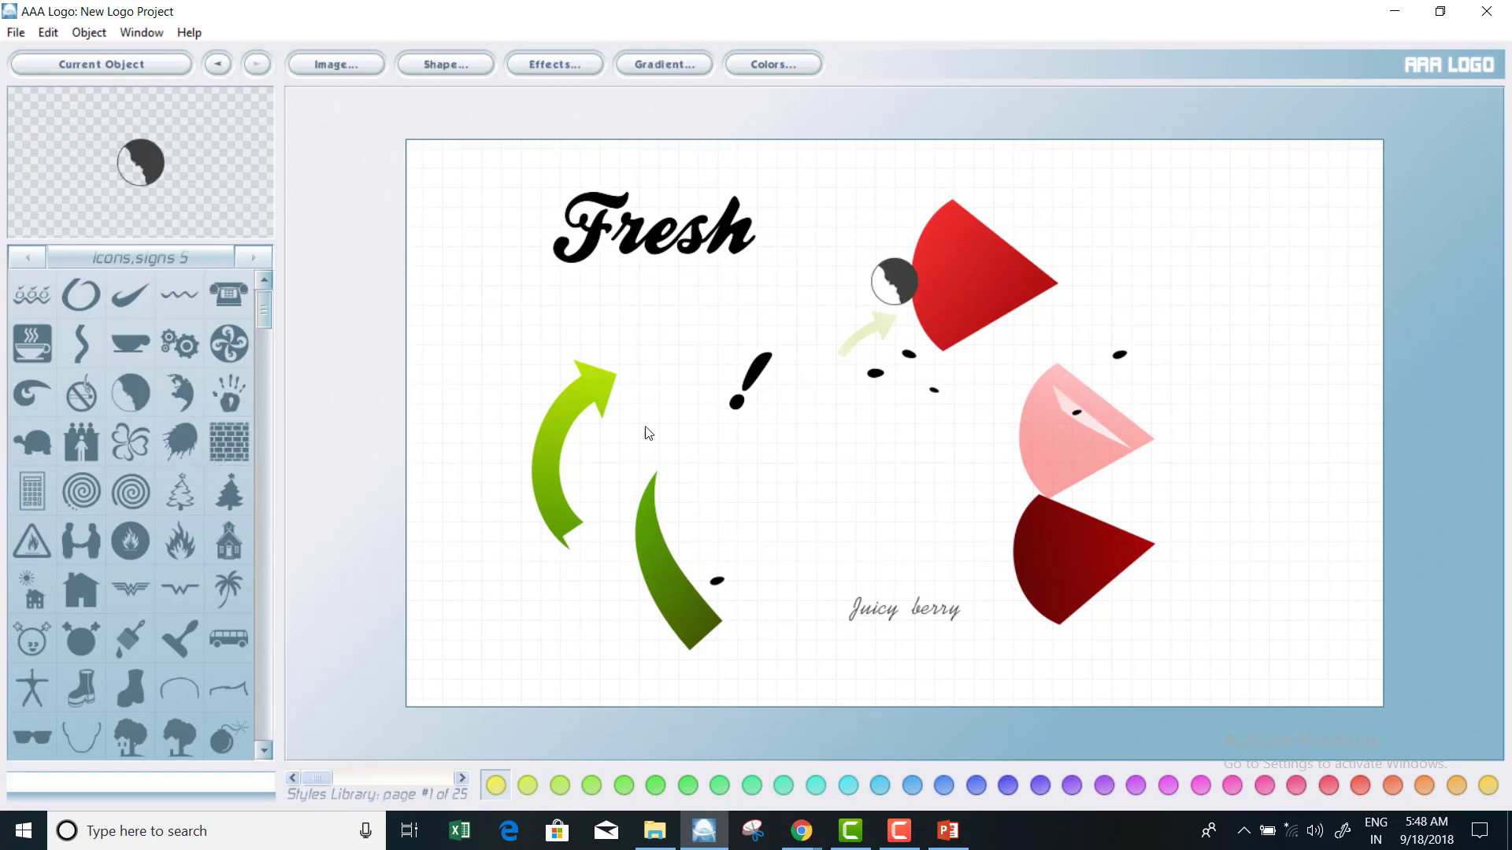
pyautogui.click(580, 395)
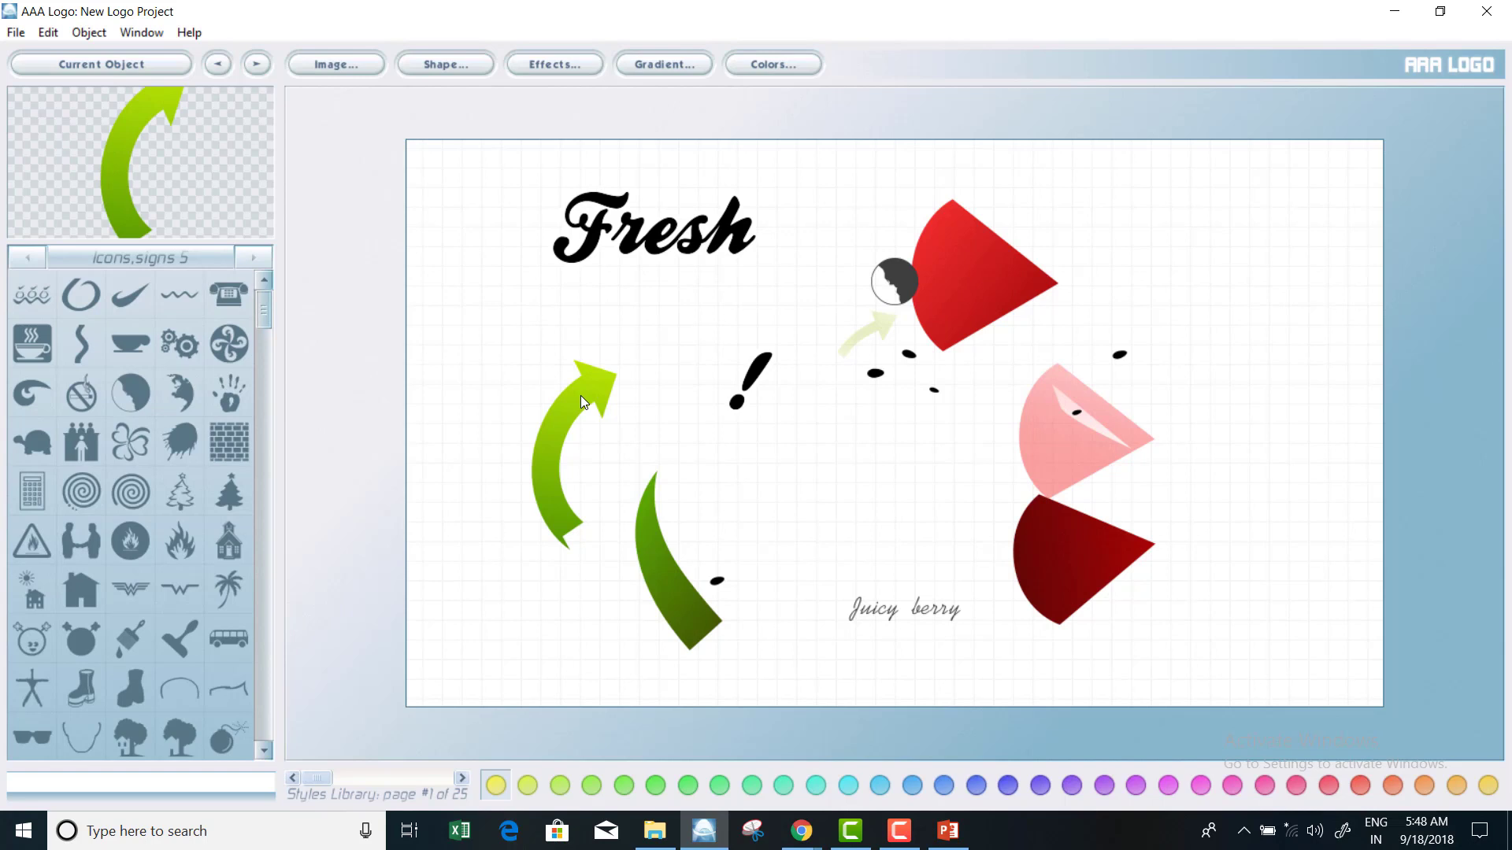
pyautogui.click(130, 541)
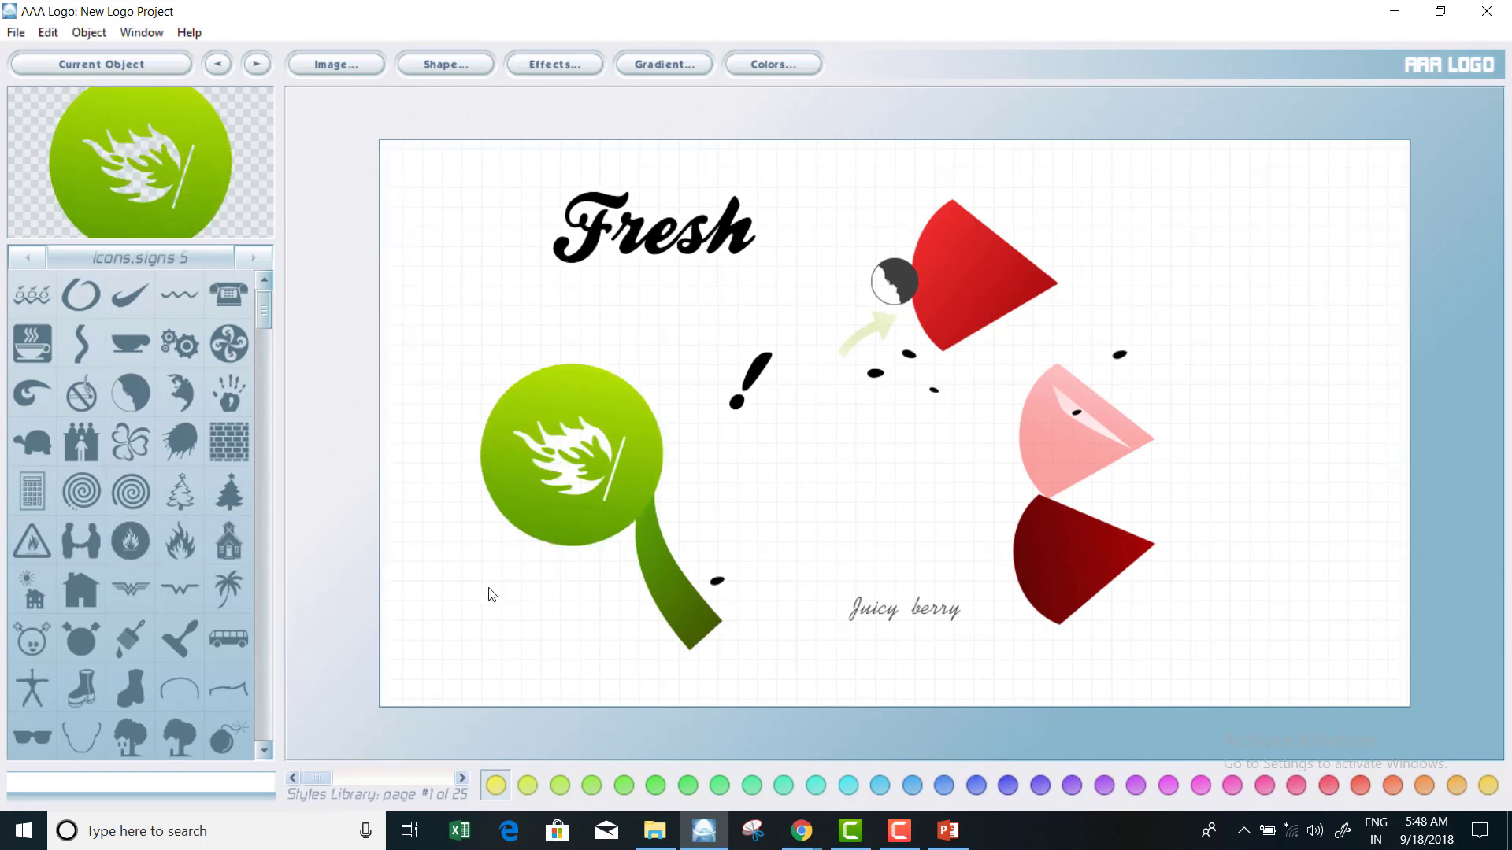
# Replace the bright red slice with the flame sign and switch the shape library to the People, faces category.
pyautogui.click(943, 285)
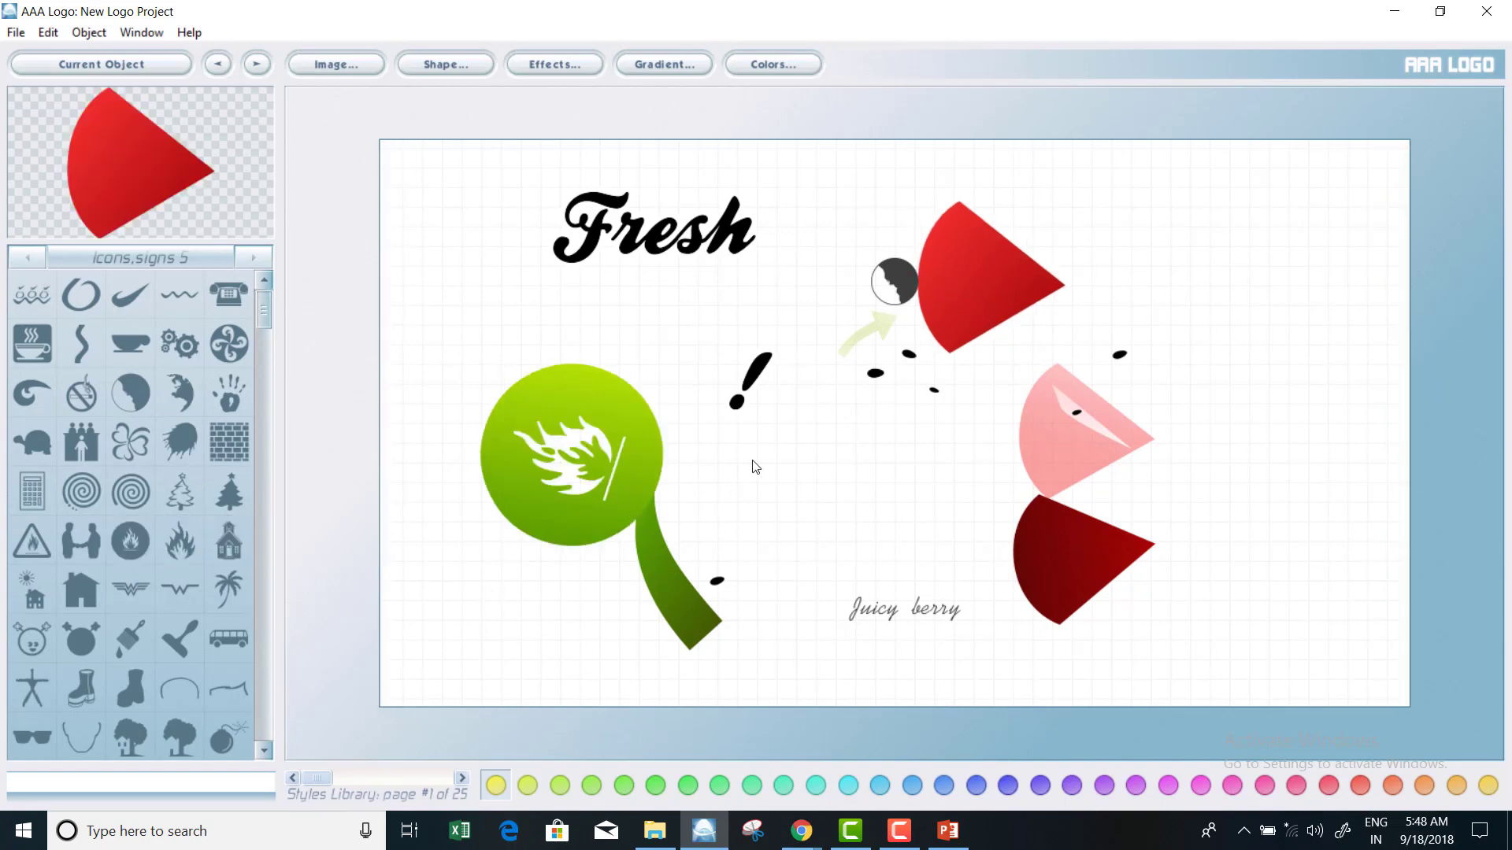
pyautogui.click(179, 541)
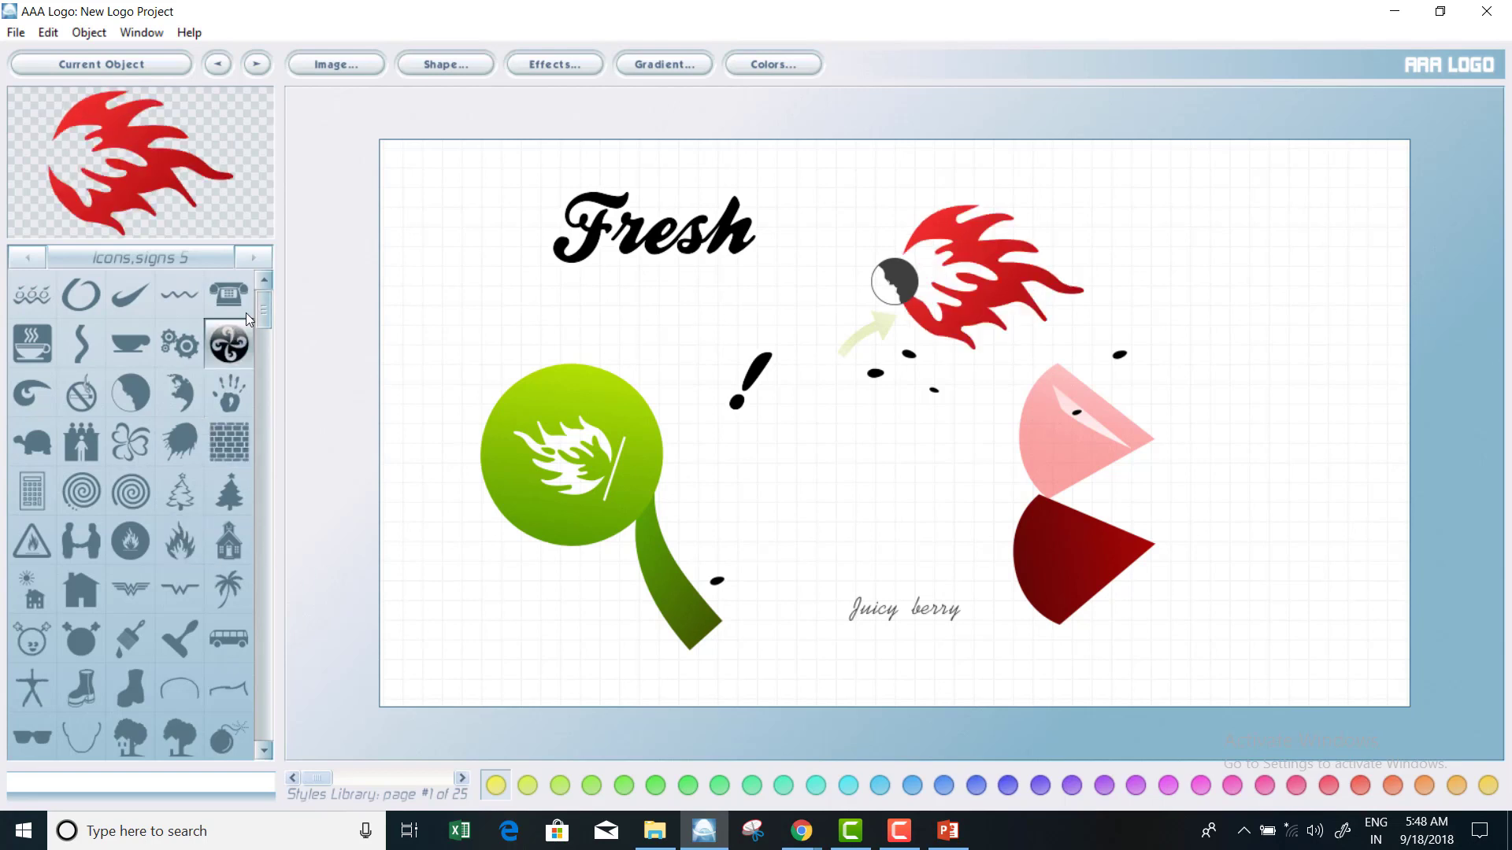
pyautogui.click(249, 264)
pyautogui.click(249, 266)
pyautogui.click(249, 266)
pyautogui.click(249, 266)
pyautogui.click(249, 266)
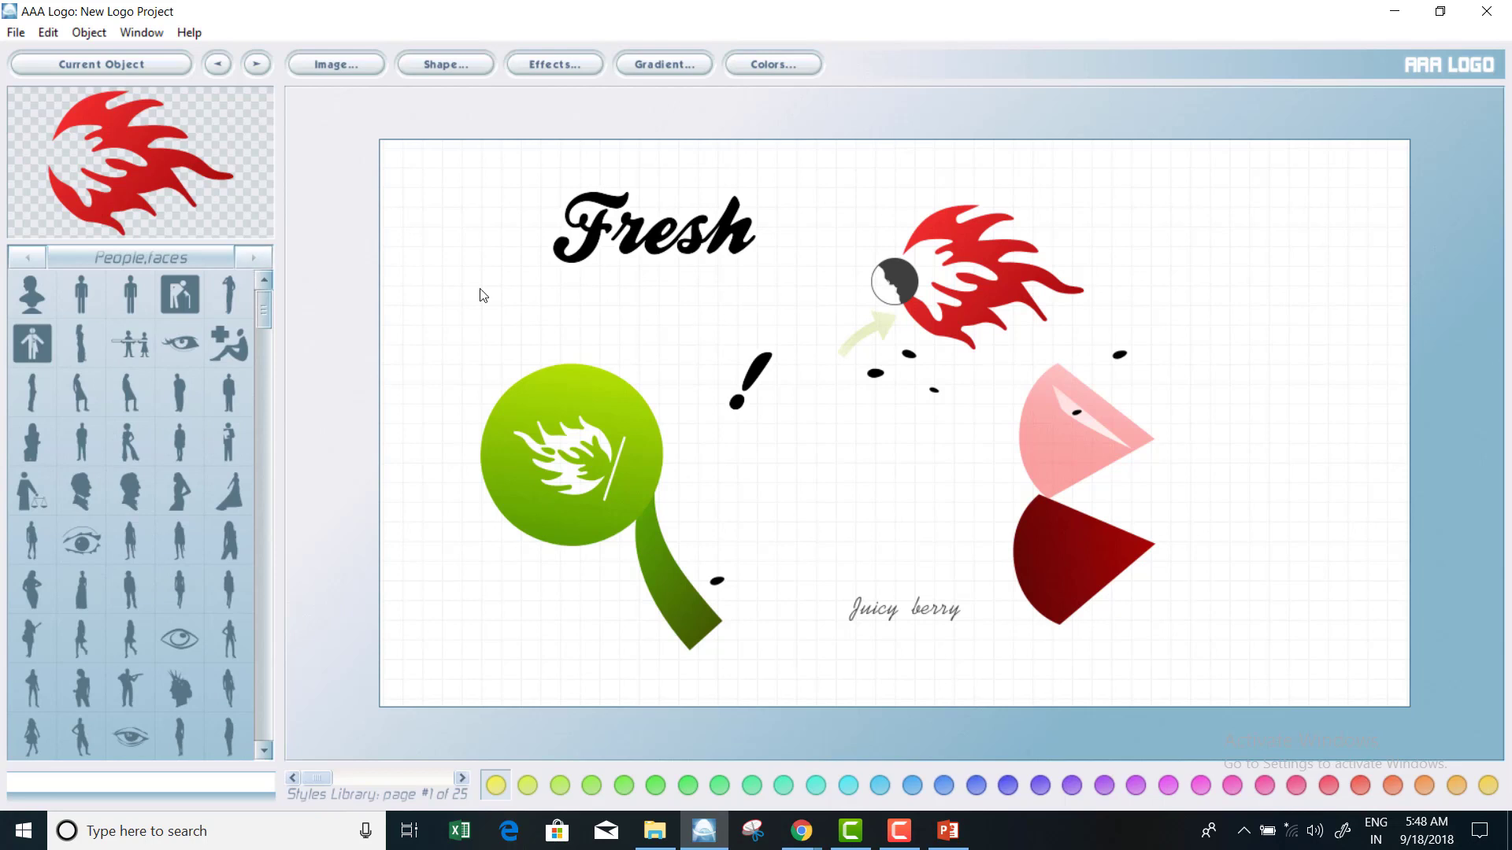
# Delete the white highlight, the dark green rind and the pink slice from the canvas.
pyautogui.click(1063, 443)
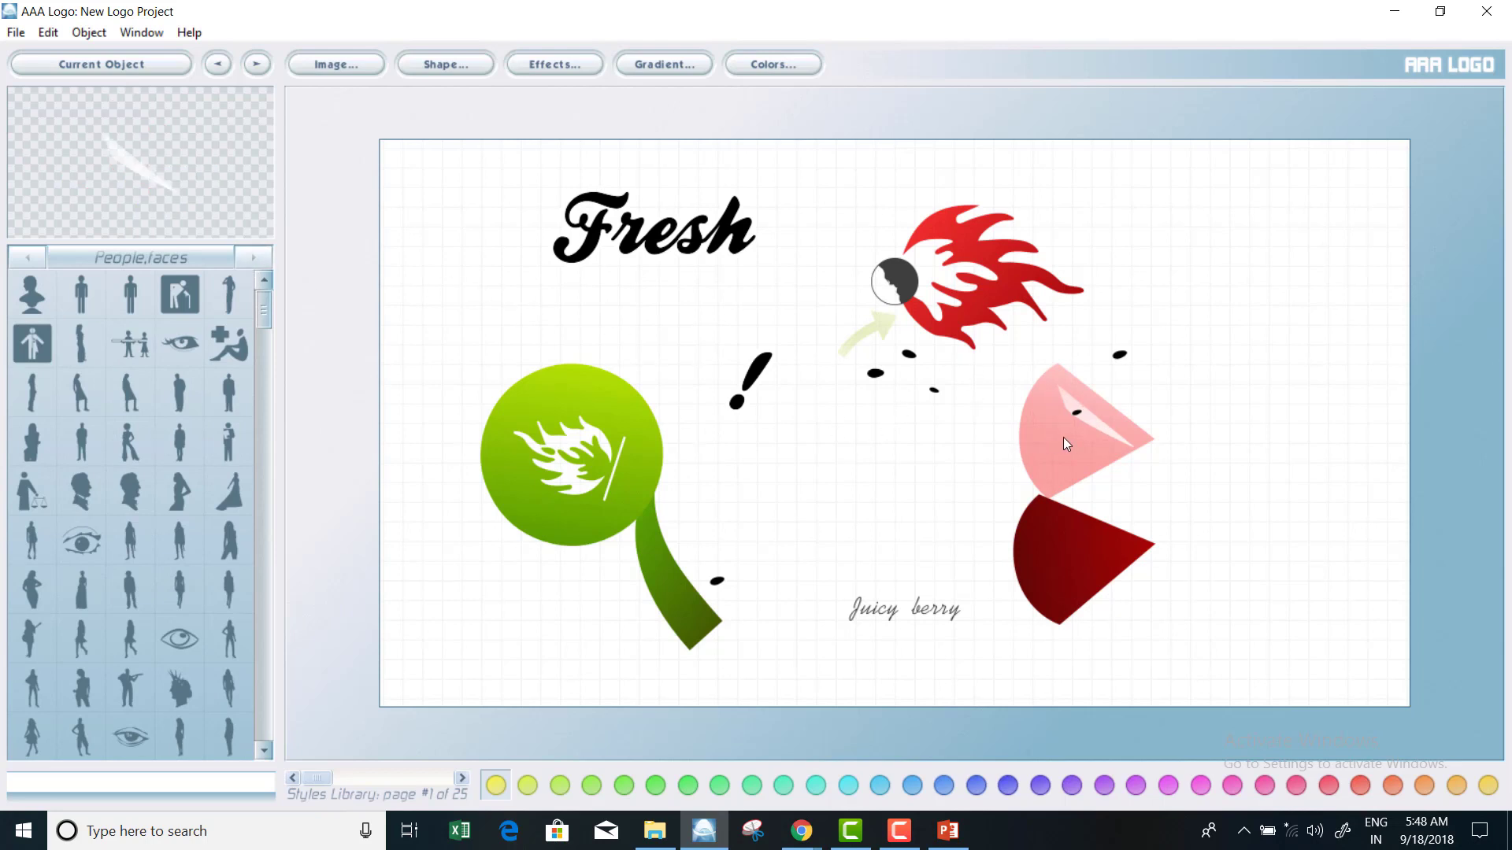
pyautogui.press('Delete')
pyautogui.press('Delete')
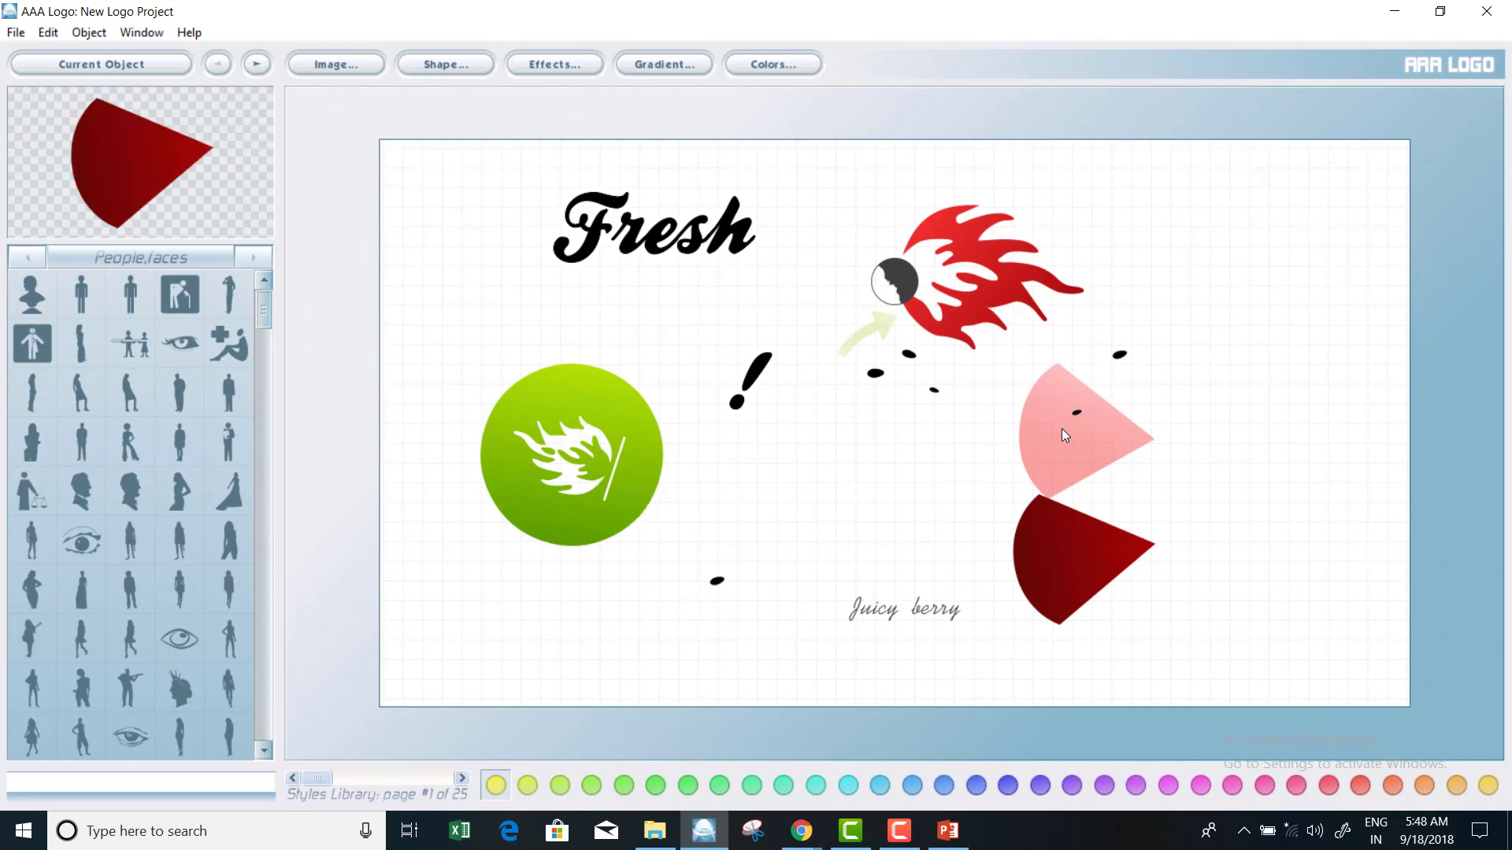
pyautogui.click(1063, 430)
pyautogui.press('Delete')
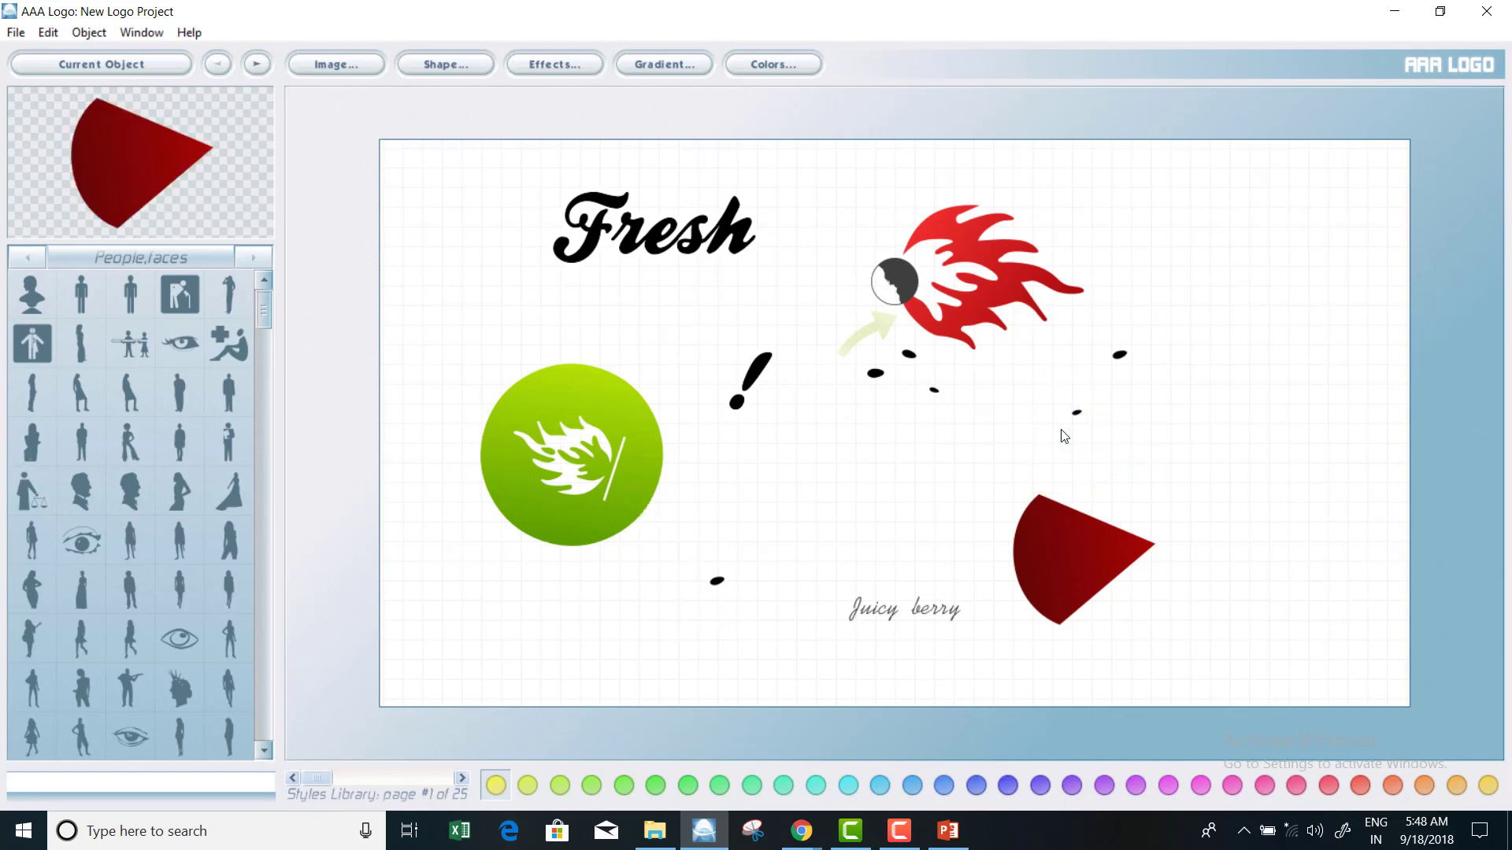
# Delete the dark red slice and move the green flame-in-circle sign into the middle of the canvas, above the tagline.
pyautogui.press('Delete')
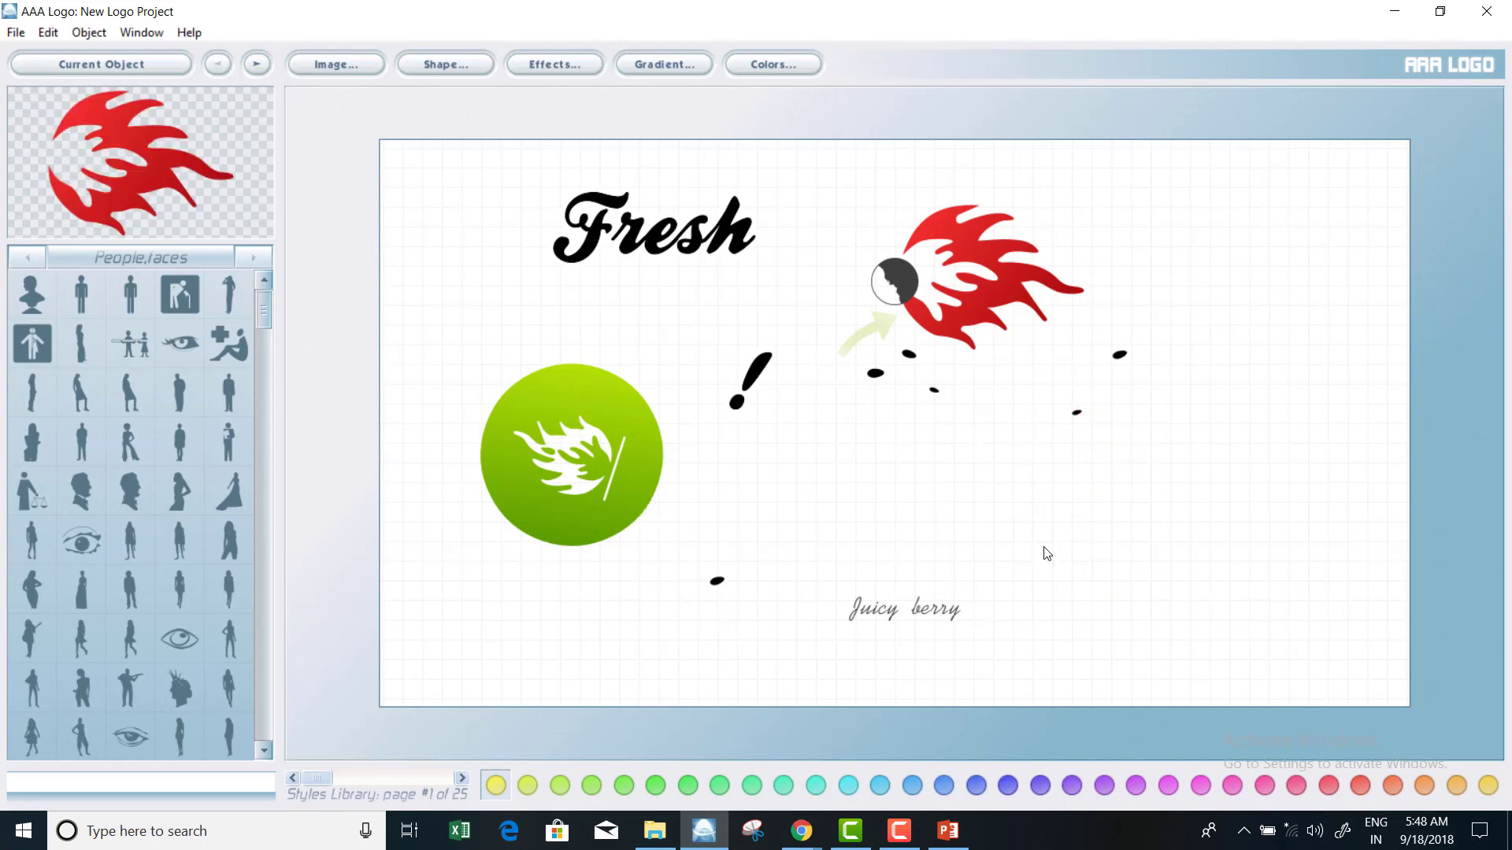
pyautogui.click(880, 622)
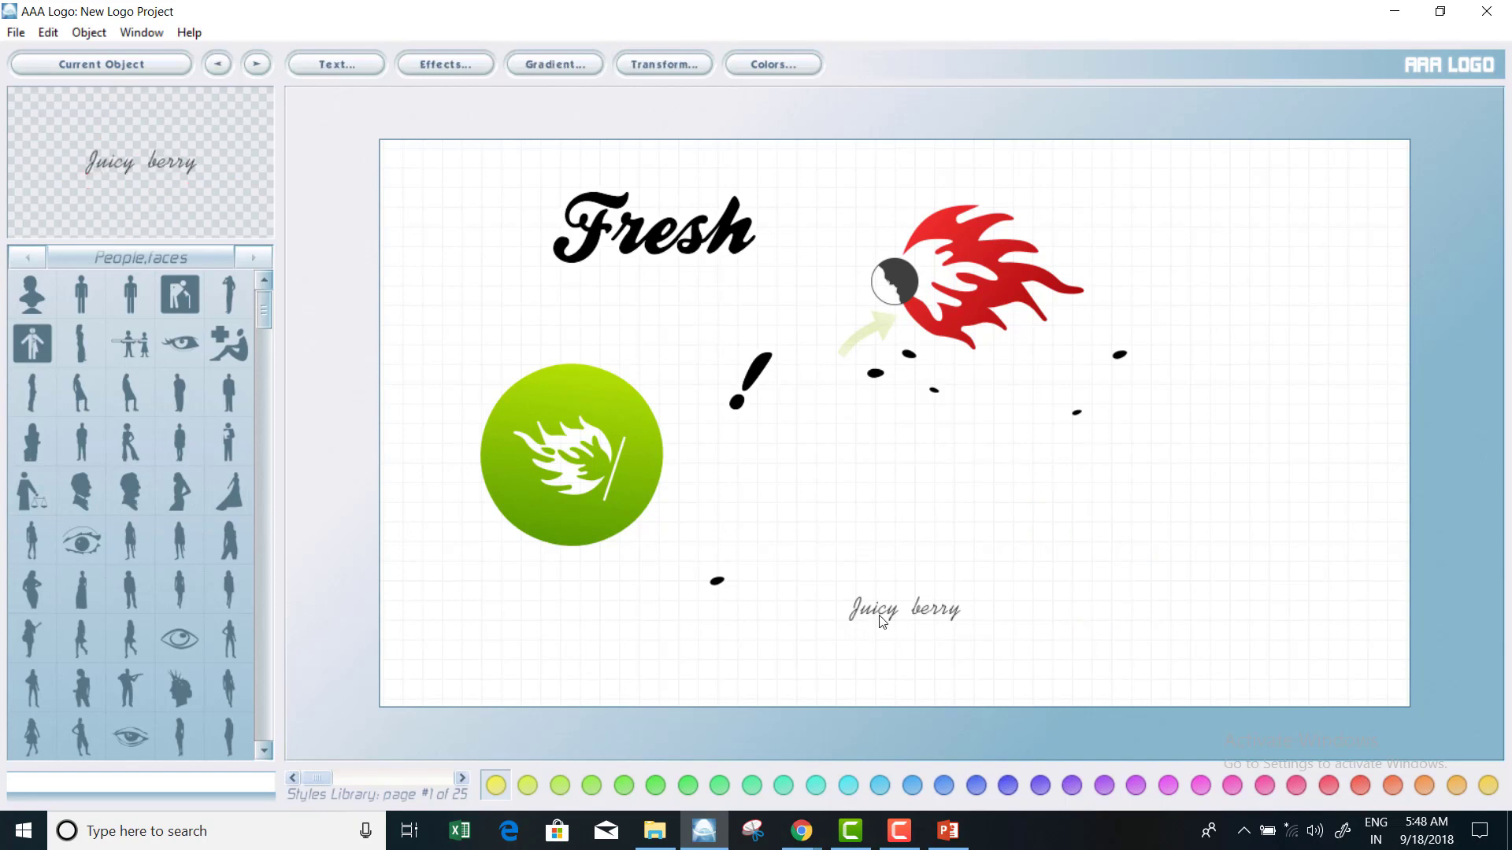
pyautogui.click(568, 470)
pyautogui.moveTo(568, 470); pyautogui.dragTo(855, 482)
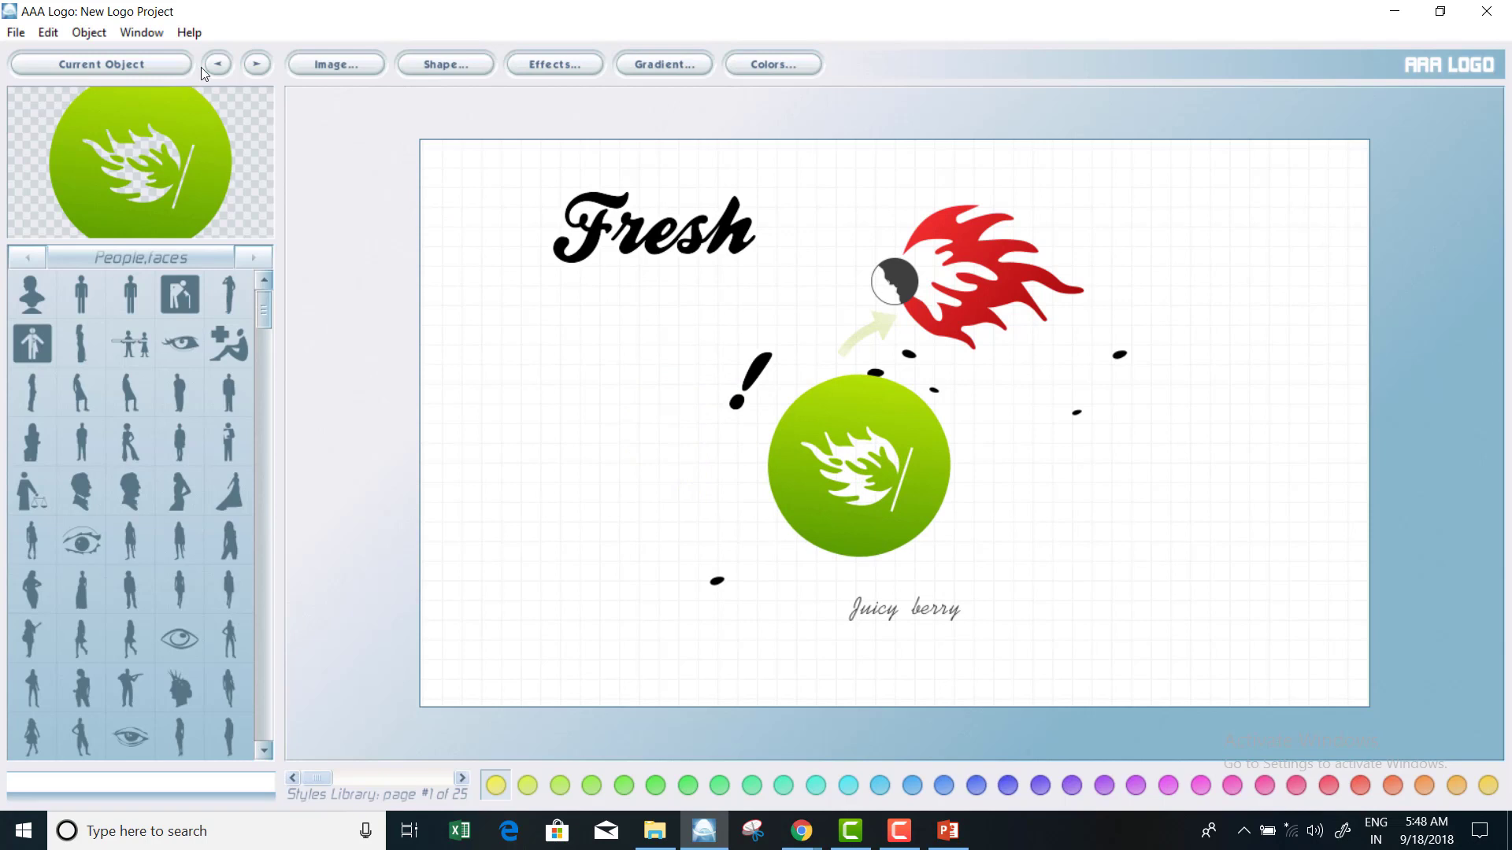
# Look at the effects options and the shape replacement library for the green sign.
pyautogui.click(554, 63)
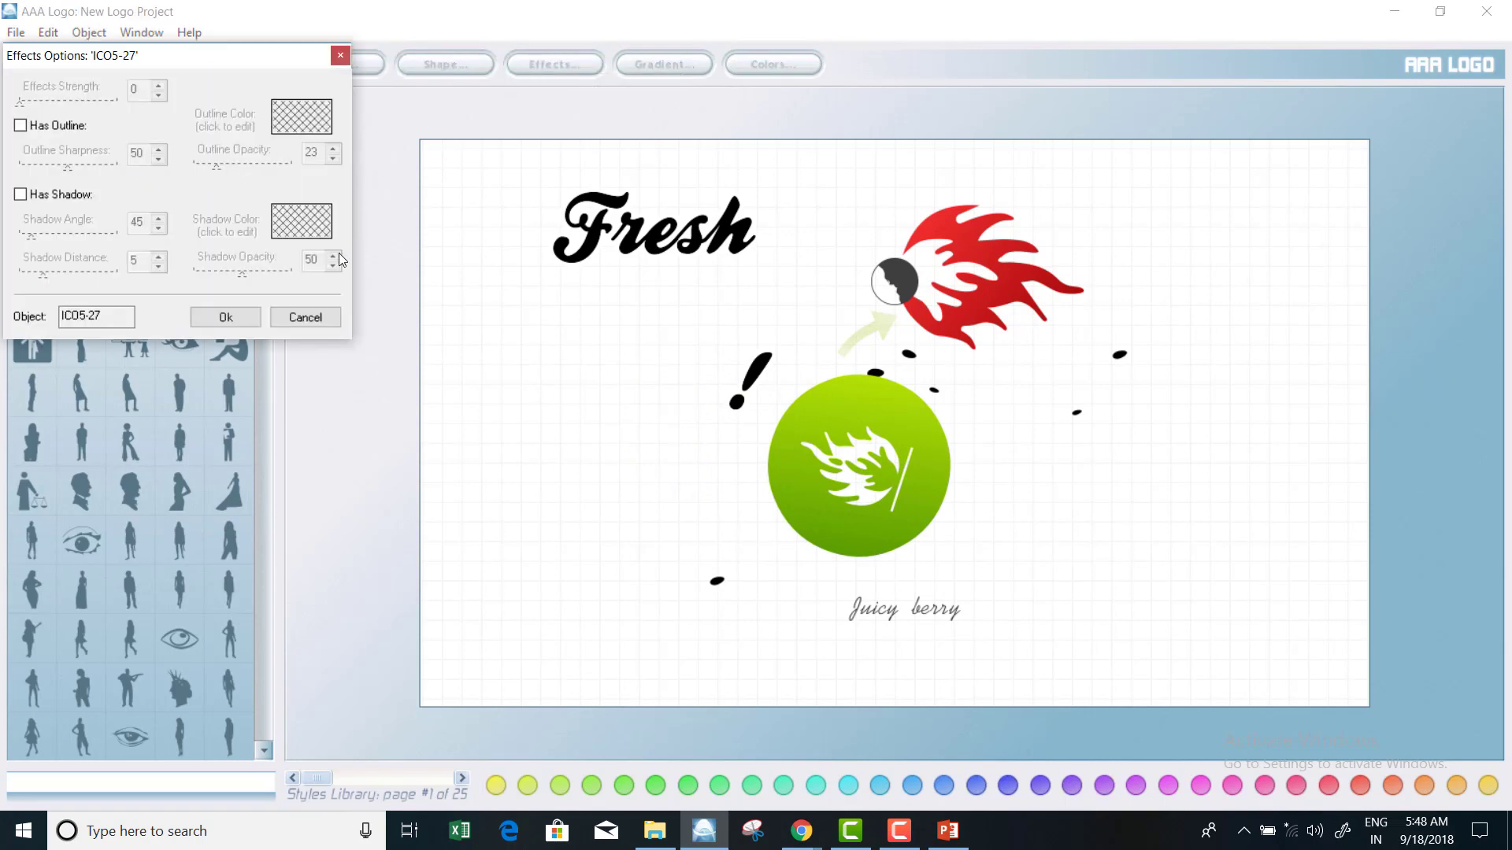
pyautogui.click(247, 317)
pyautogui.click(450, 66)
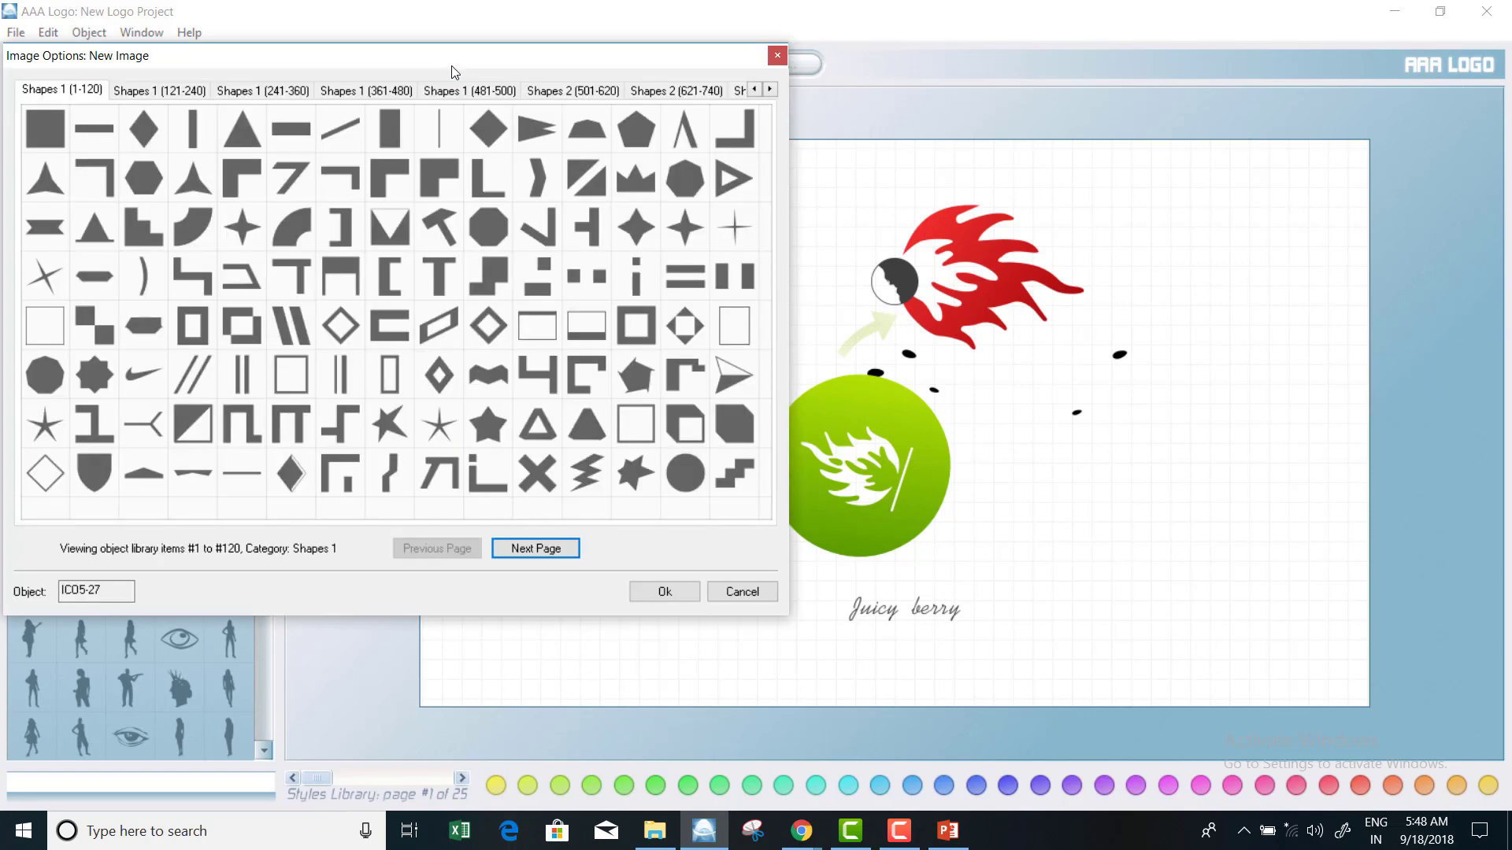
pyautogui.click(777, 56)
pyautogui.click(570, 68)
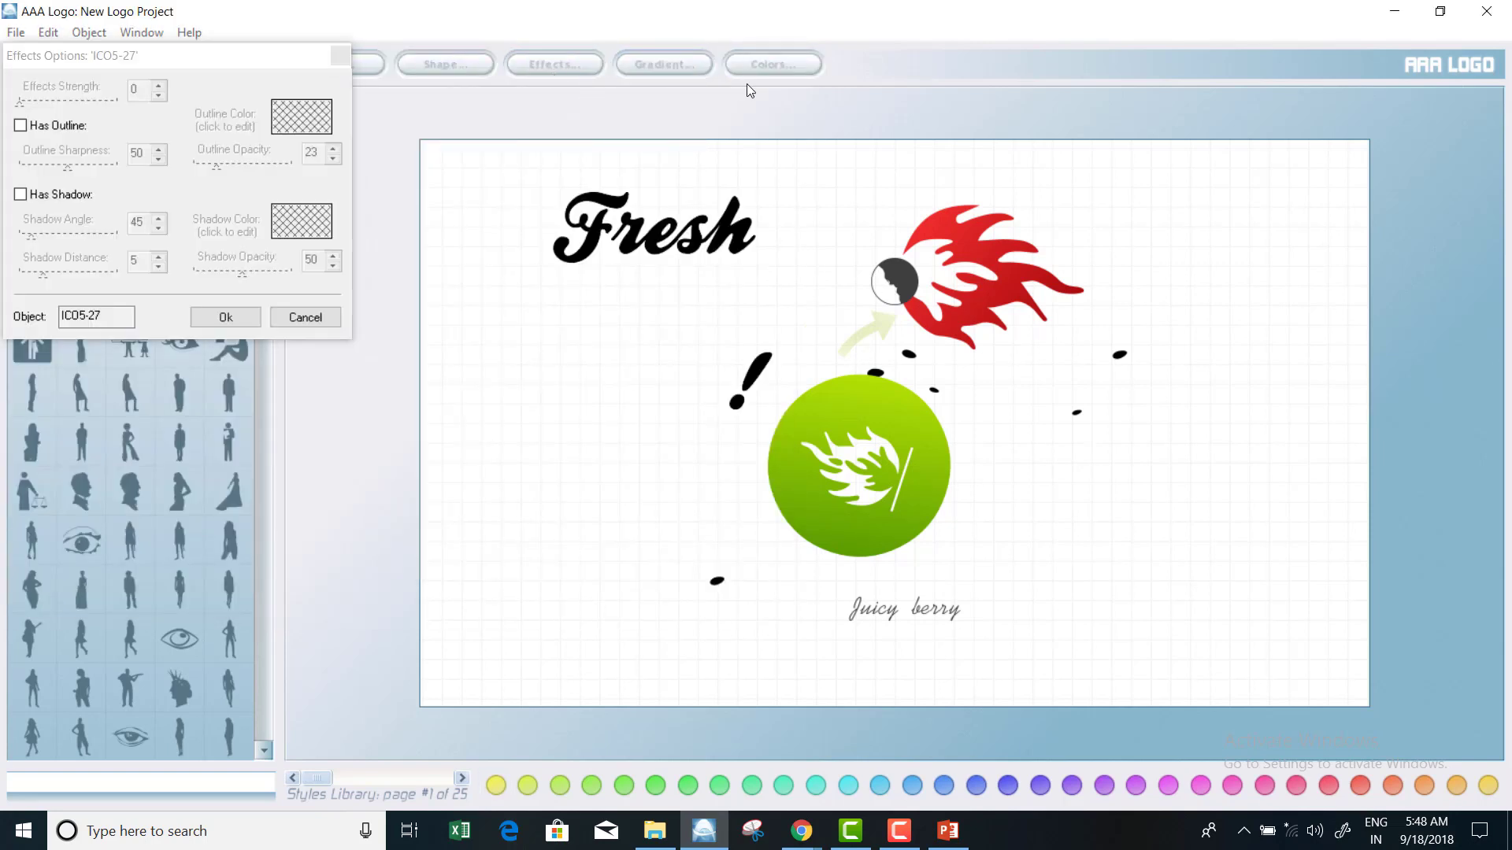
pyautogui.click(306, 317)
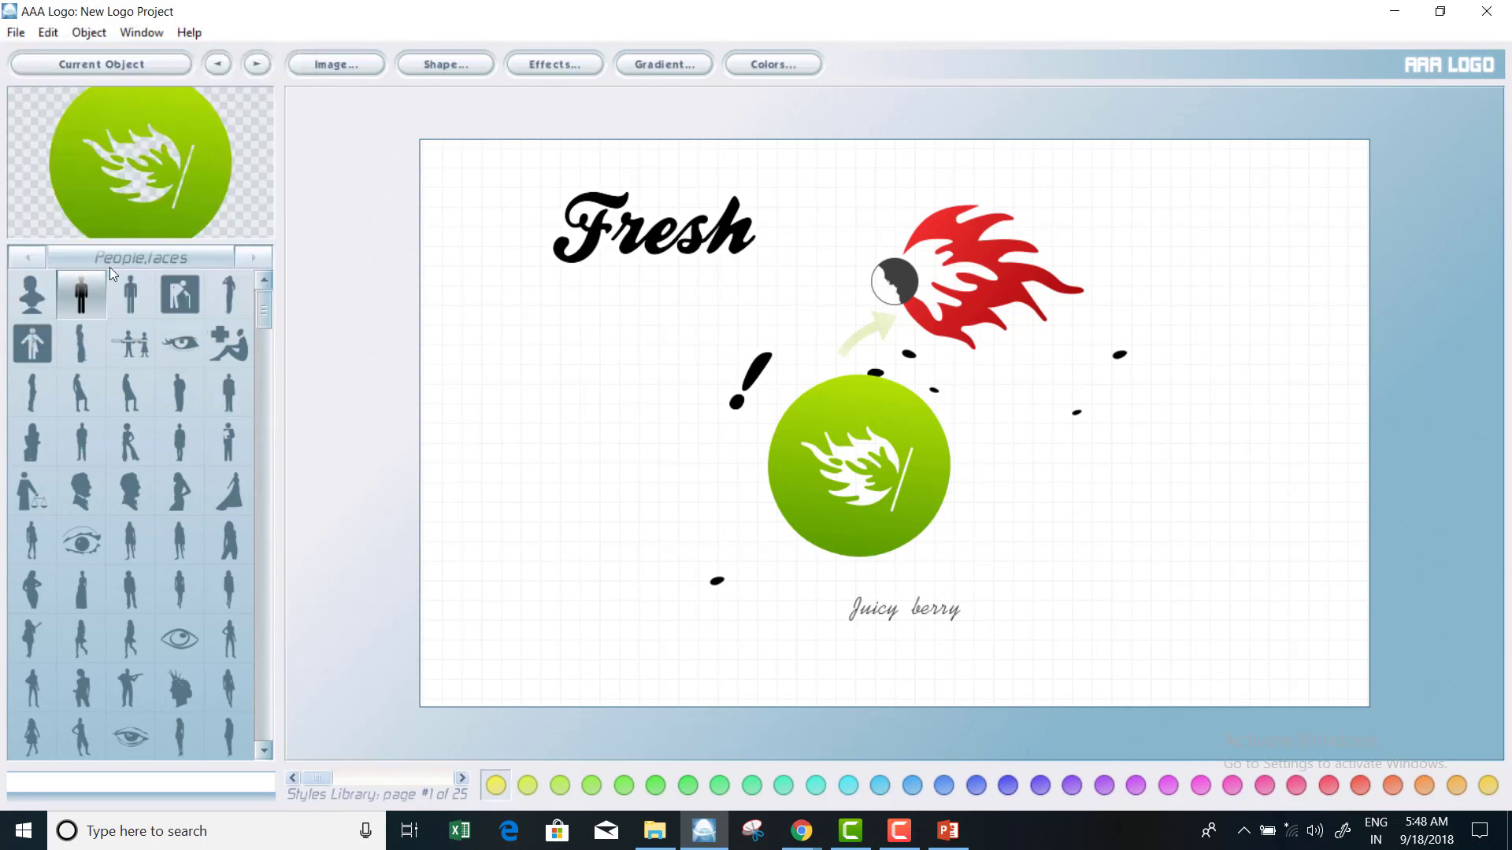
# Replace the green circle sign with the leafy shape with three dots from the Nature, plants category and move it to the canvas's left side.
pyautogui.click(35, 259)
pyautogui.click(36, 259)
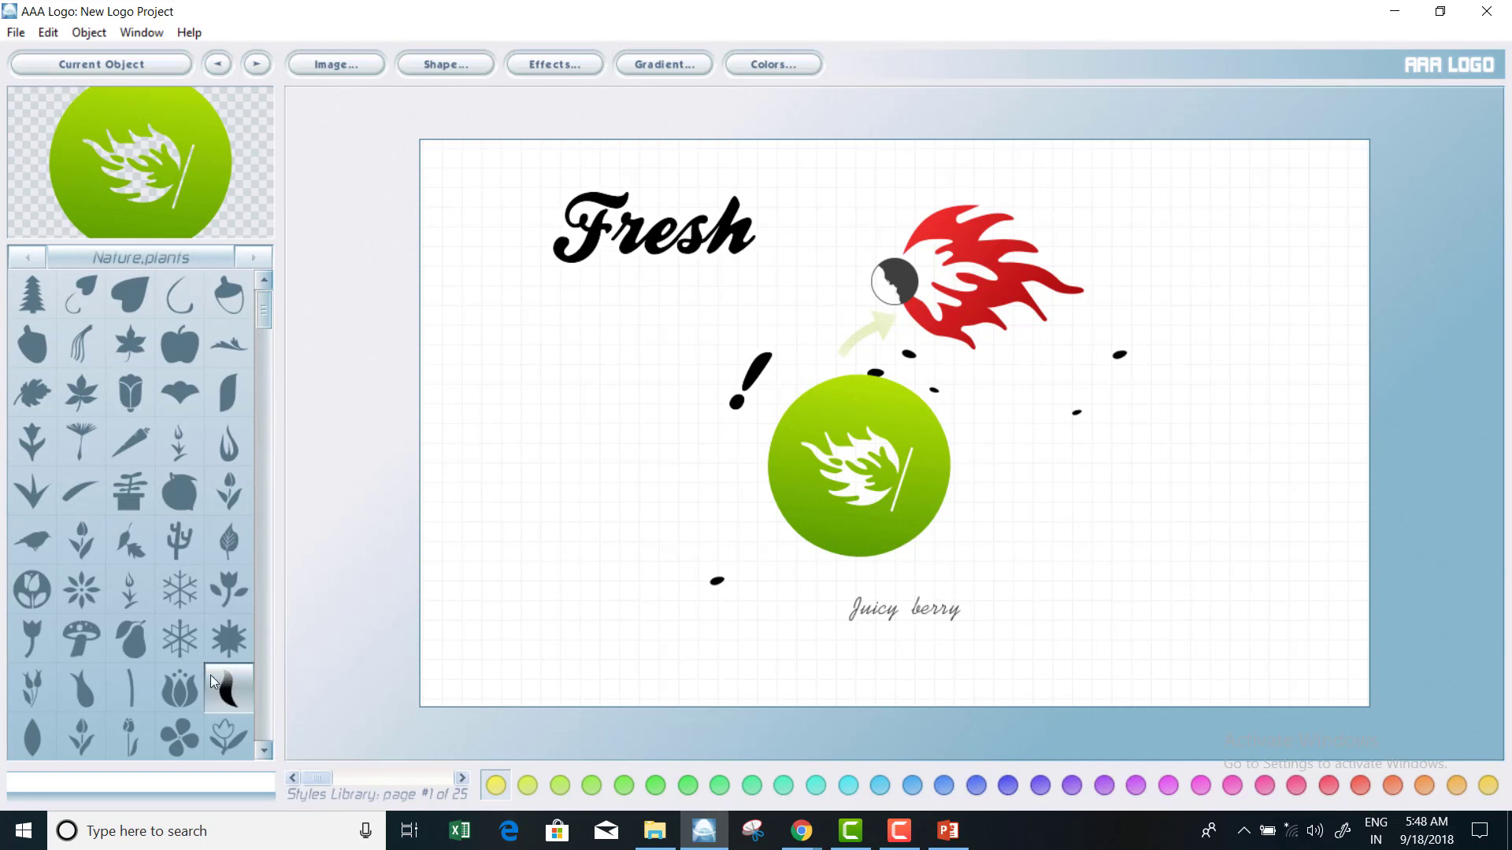
pyautogui.click(188, 685)
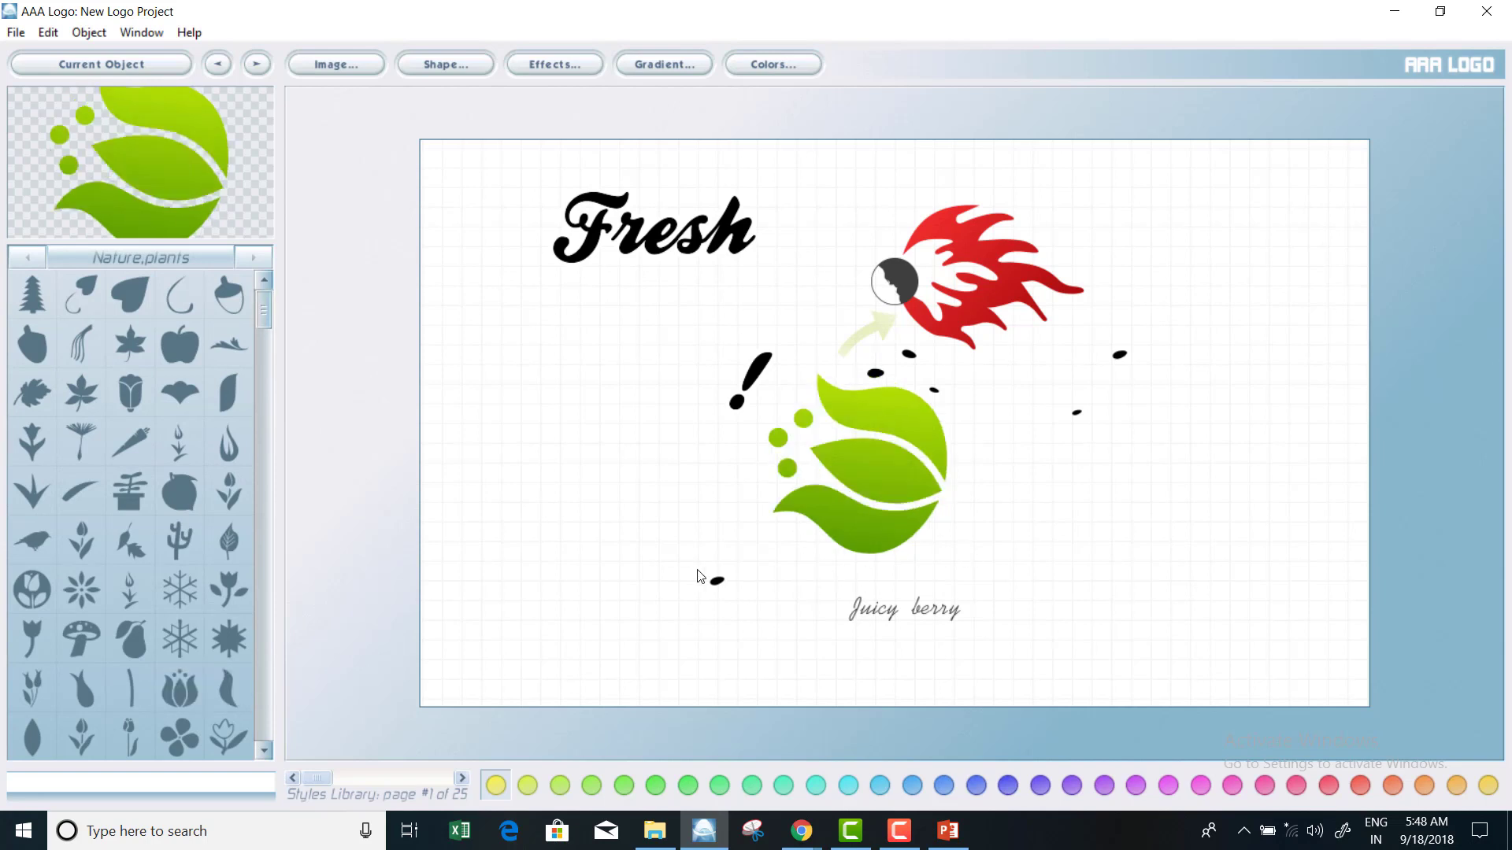
pyautogui.moveTo(851, 497); pyautogui.dragTo(466, 493)
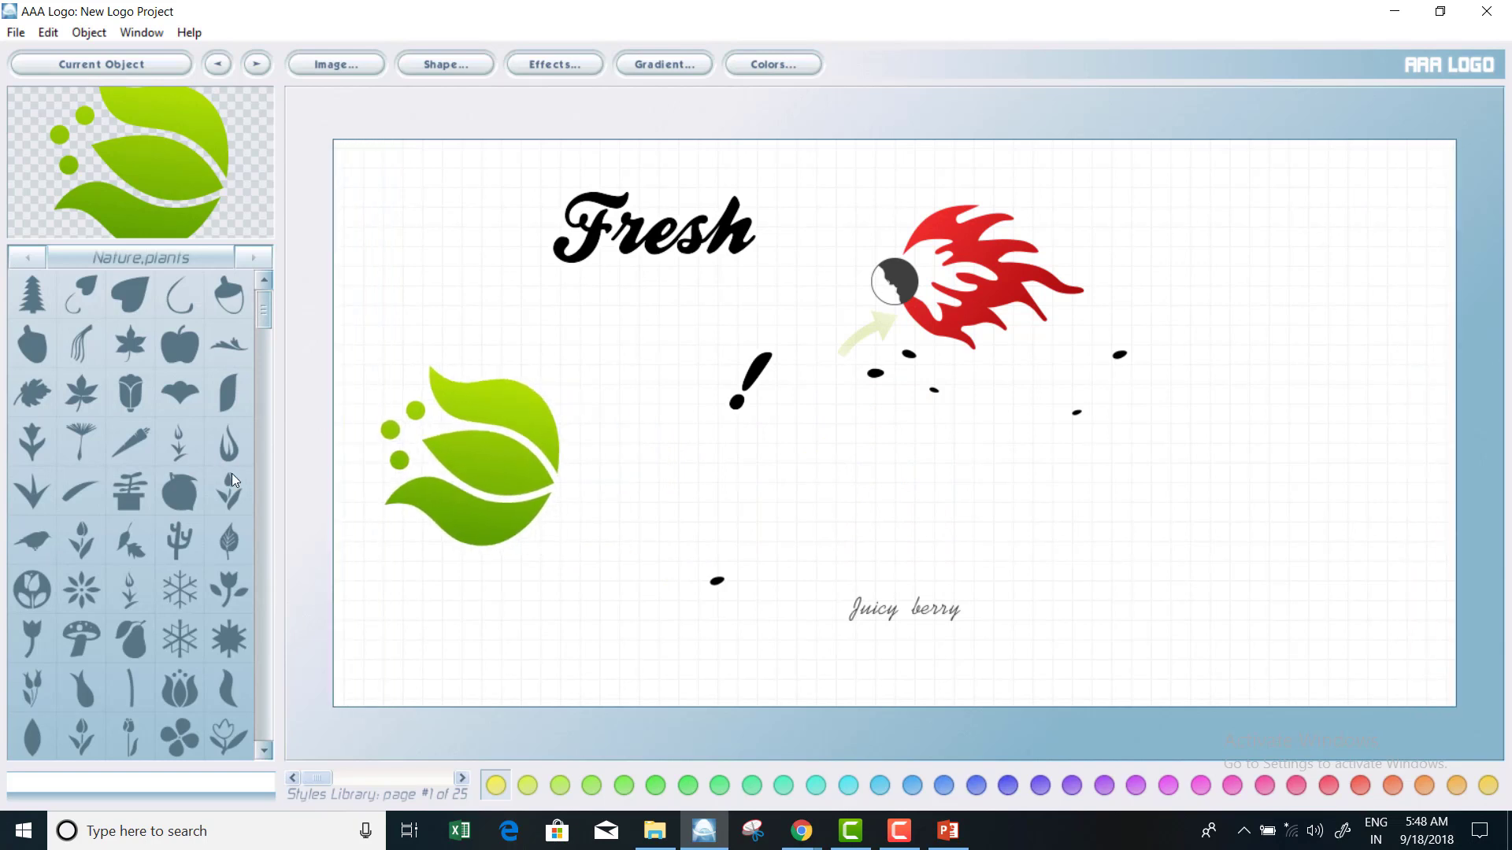
# Replace the green leafy shape with the soccer ball from the Cartoon #2 category.
pyautogui.click(30, 262)
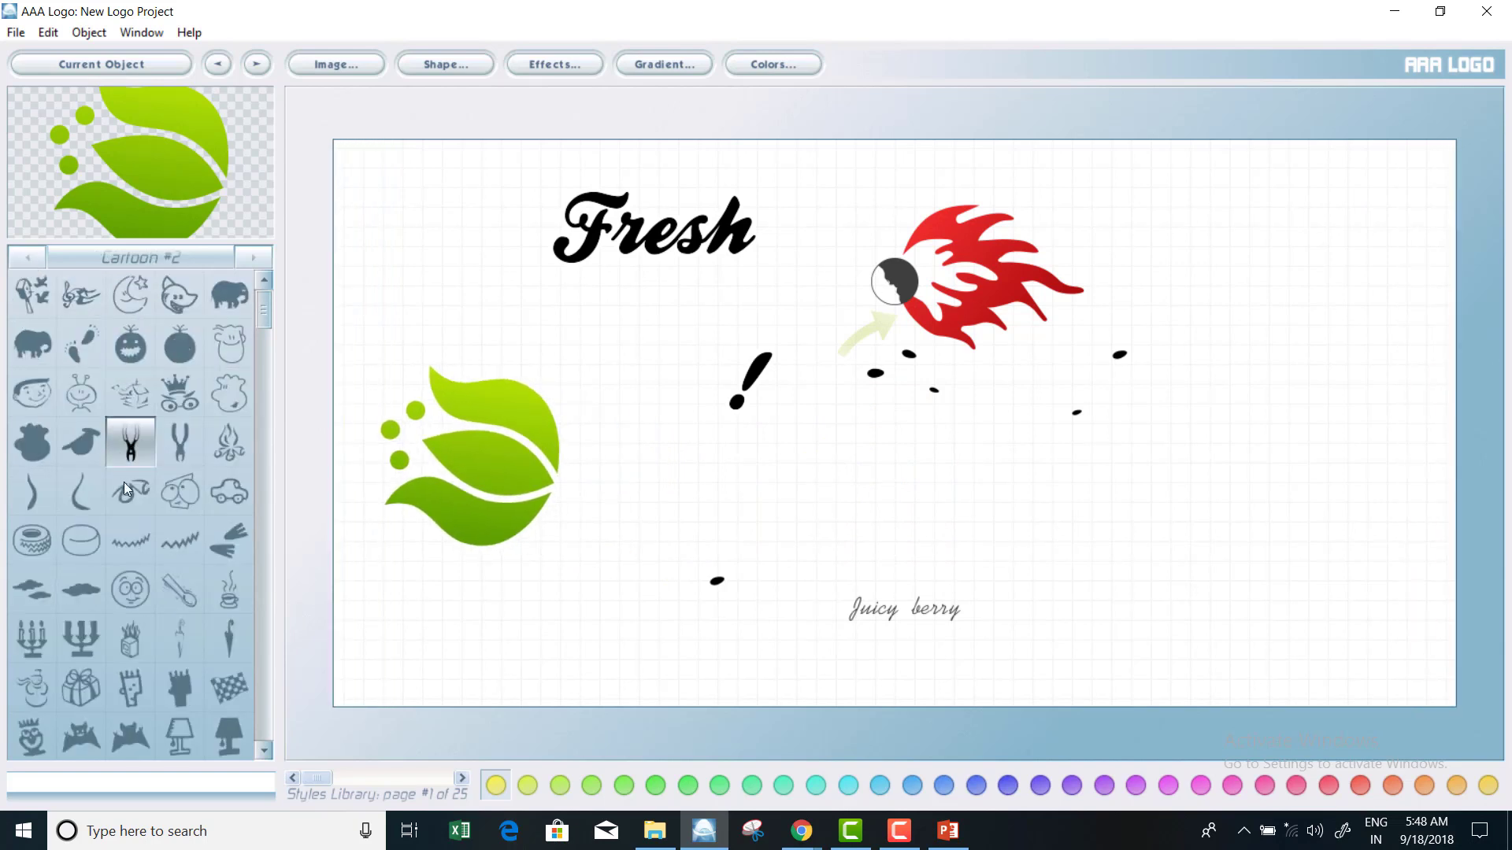
pyautogui.scroll(-6, 211, 592)
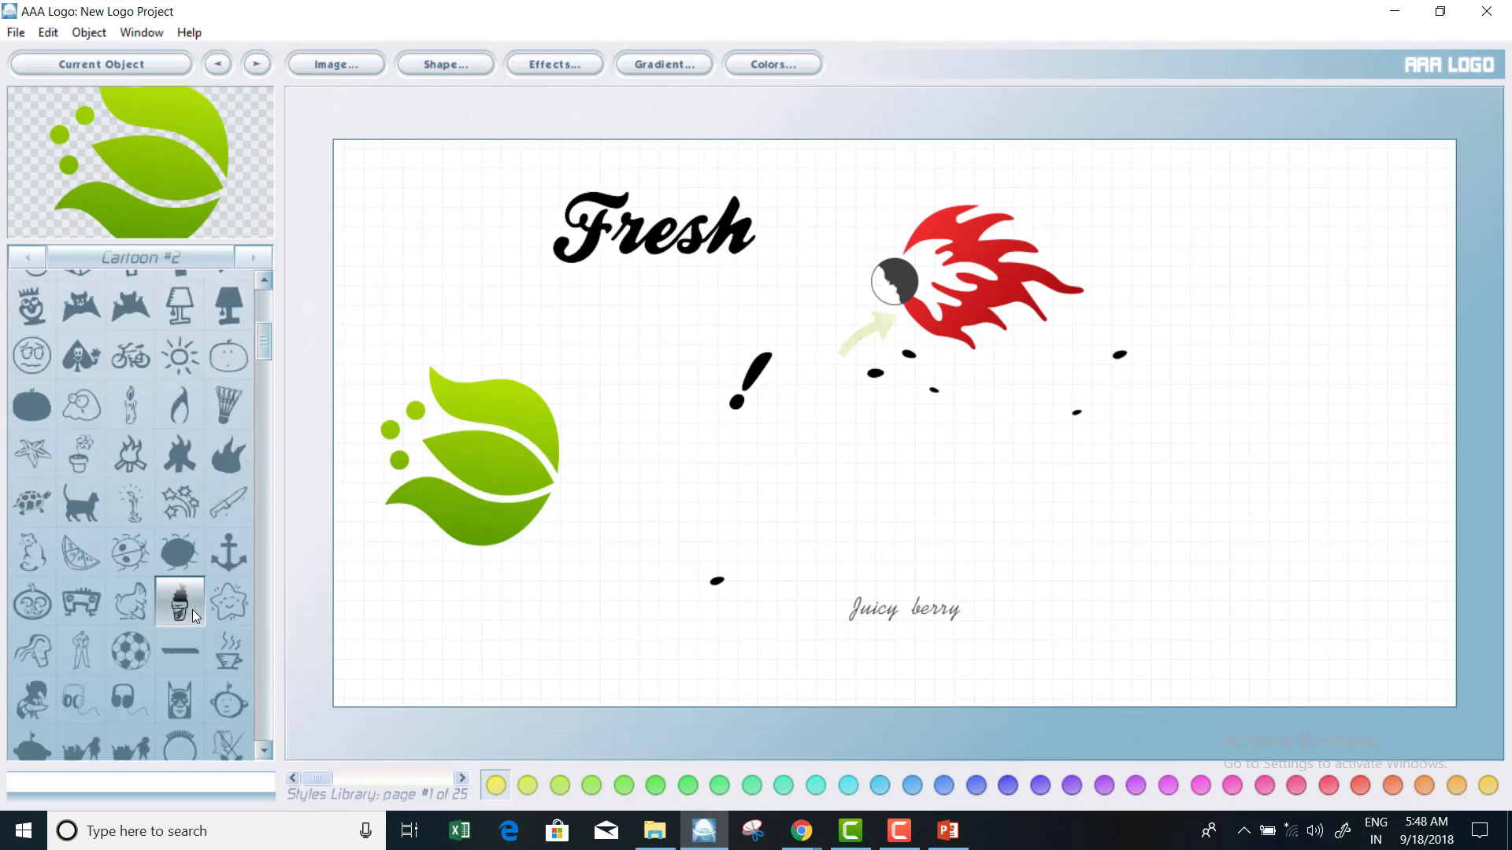
pyautogui.click(130, 465)
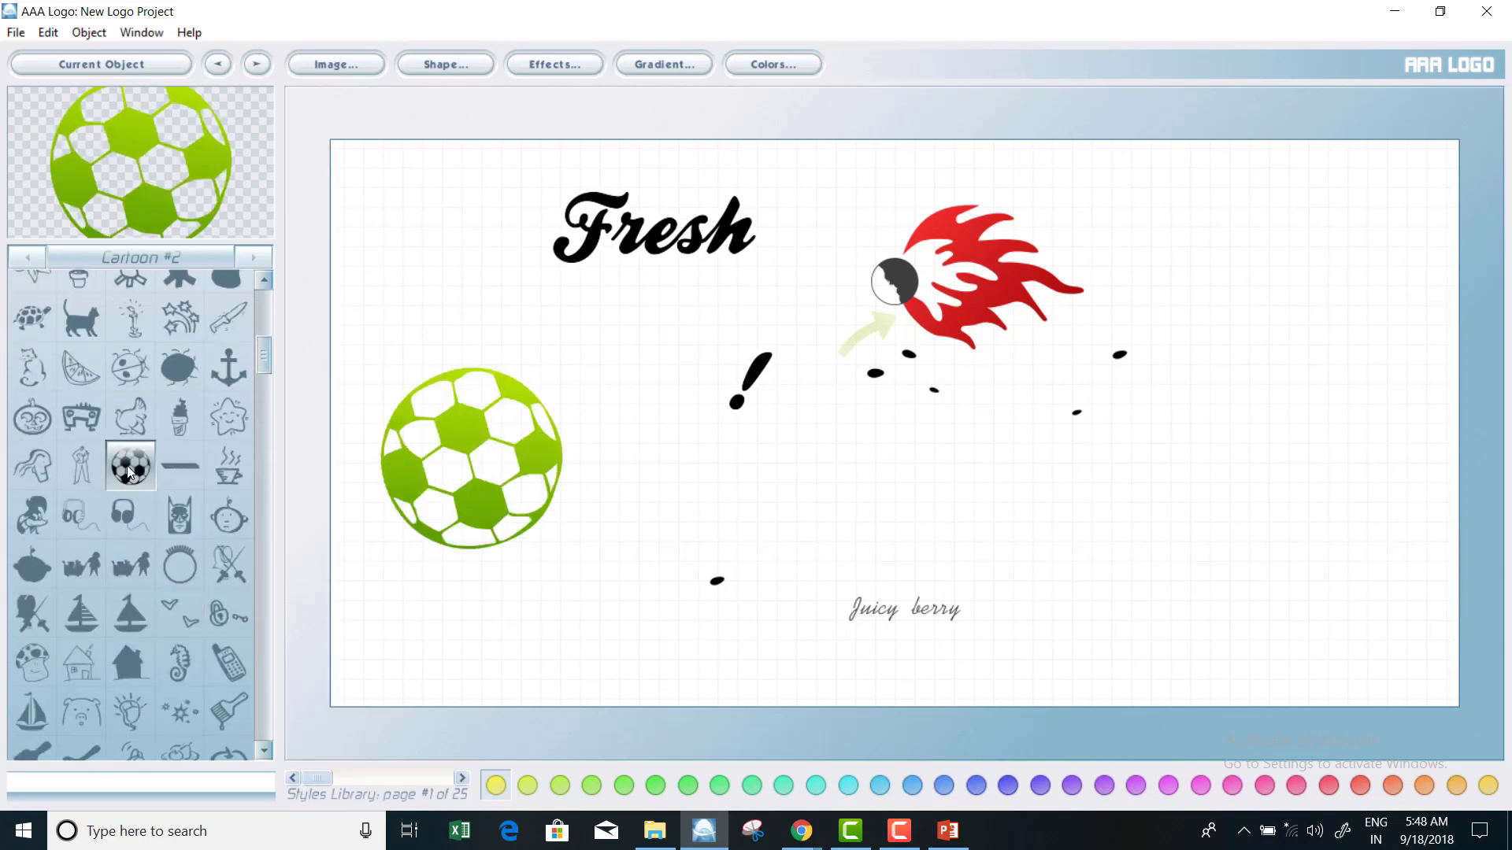
# Arrange the soccer ball in the canvas centre, with the red flame to its upper right and the "Fresh" text below it.
pyautogui.moveTo(515, 458); pyautogui.dragTo(946, 486)
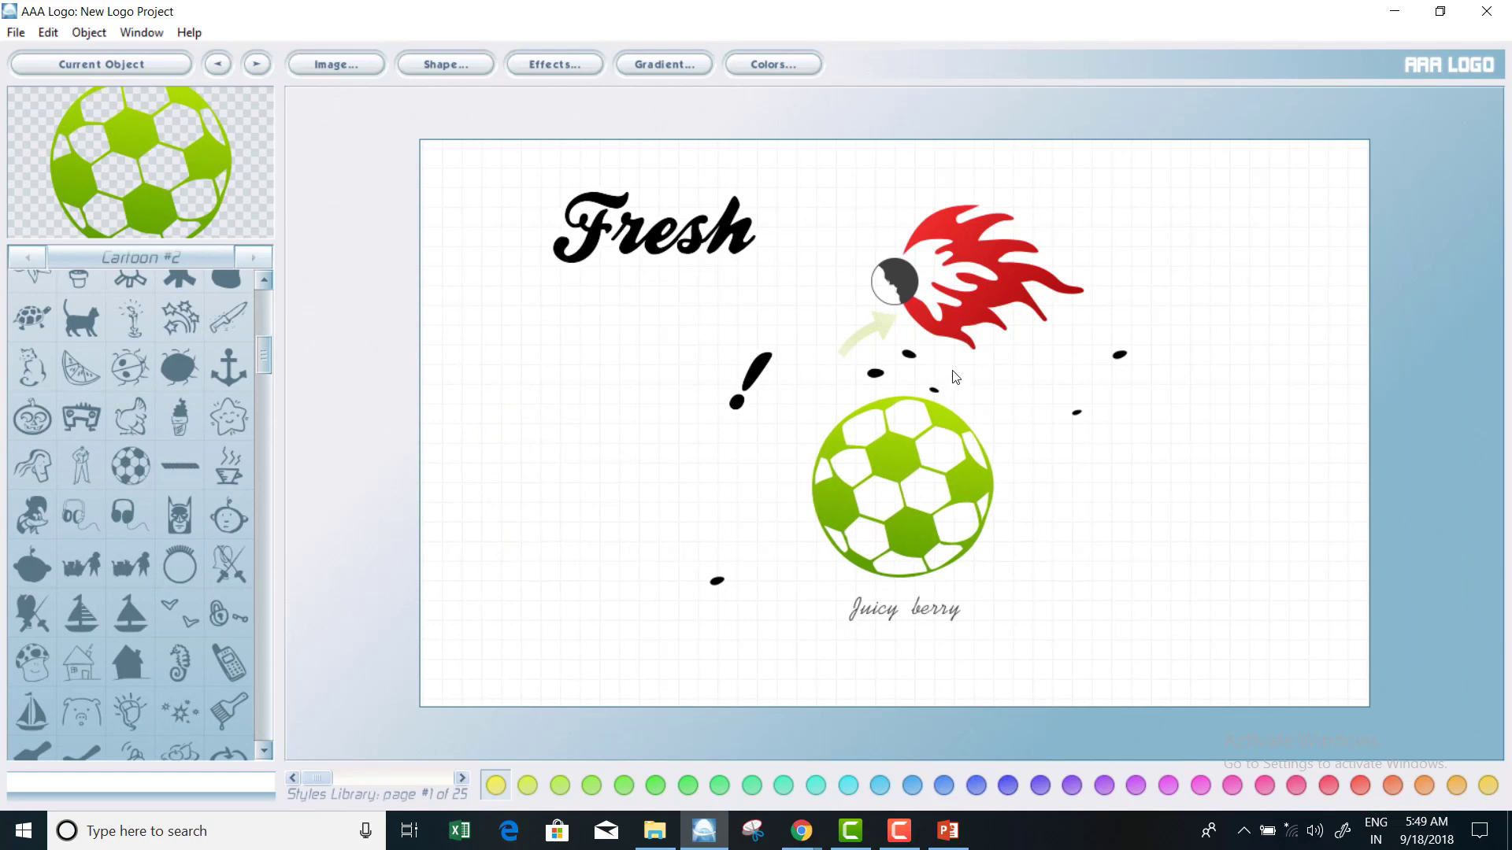
pyautogui.moveTo(931, 296); pyautogui.dragTo(1063, 284)
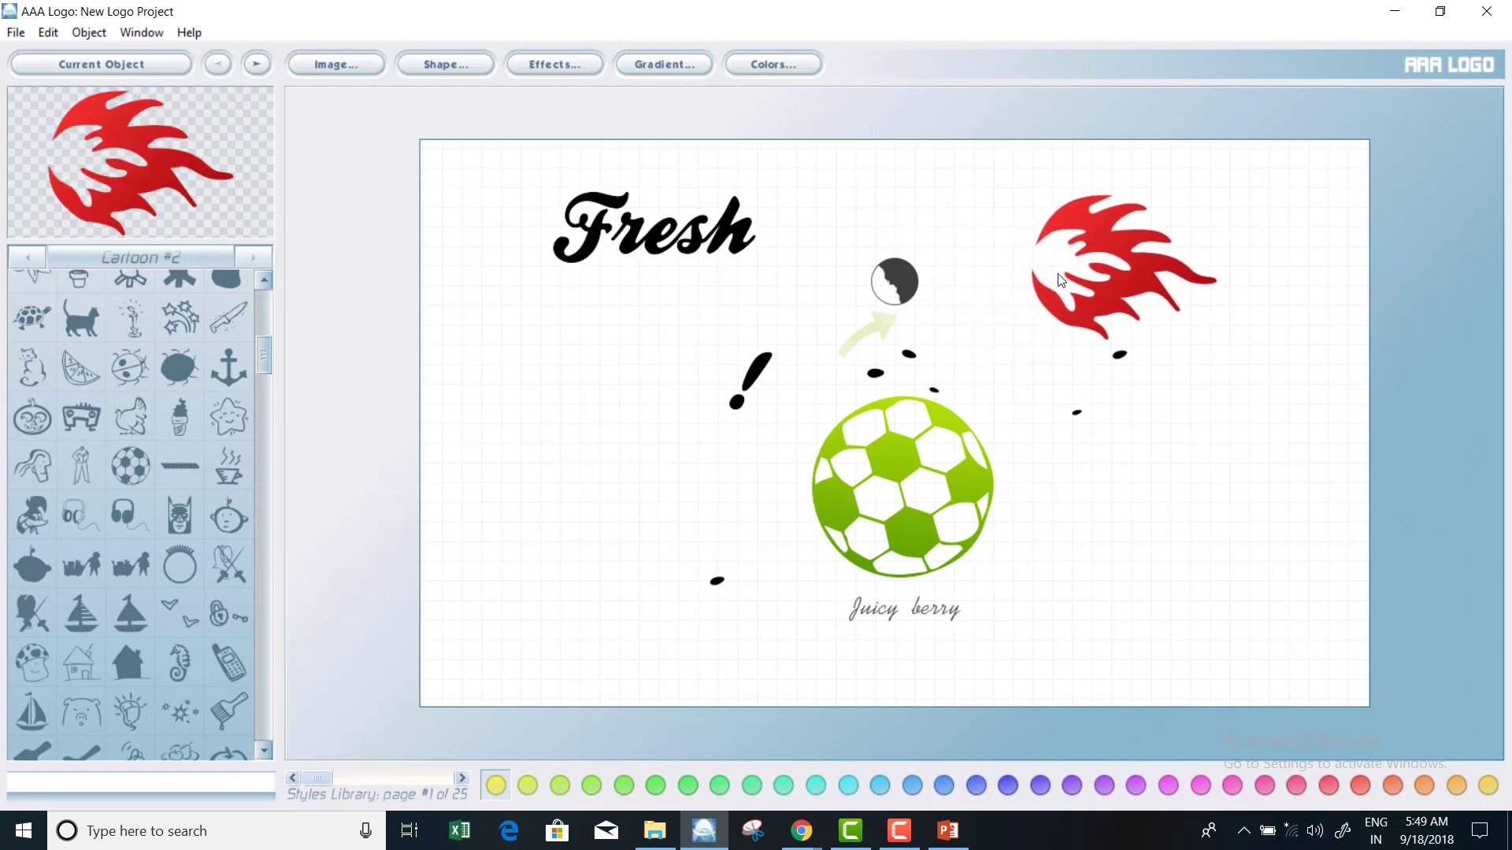
pyautogui.moveTo(716, 266); pyautogui.dragTo(917, 667)
# Delete the "Juicy berry" tagline, the lower-left seed, the exclamation mark, the pale arrow and the half-filled circle.
pyautogui.moveTo(891, 610); pyautogui.dragTo(575, 323)
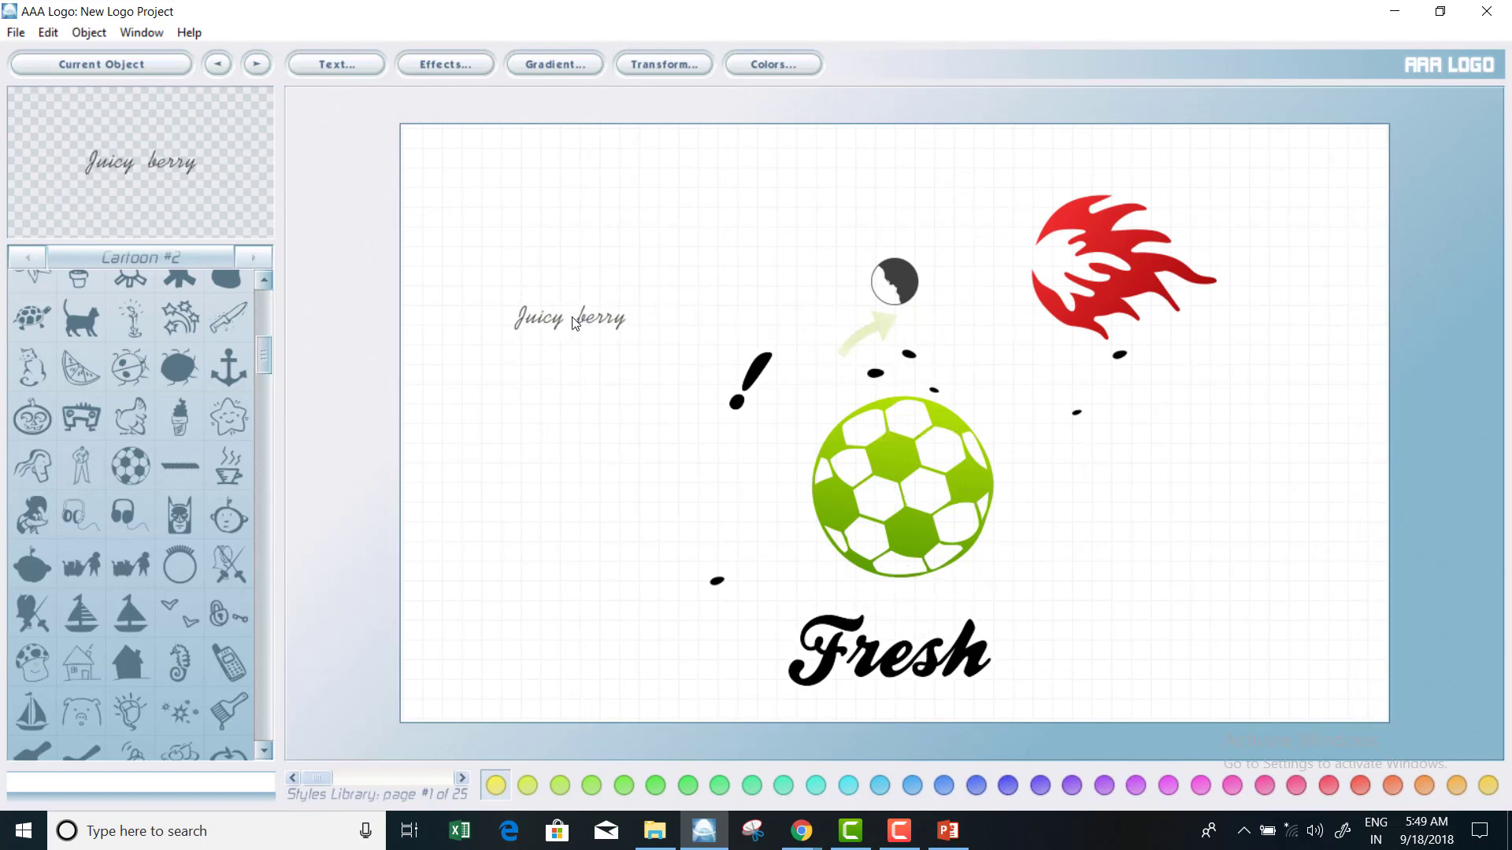
pyautogui.press('Delete')
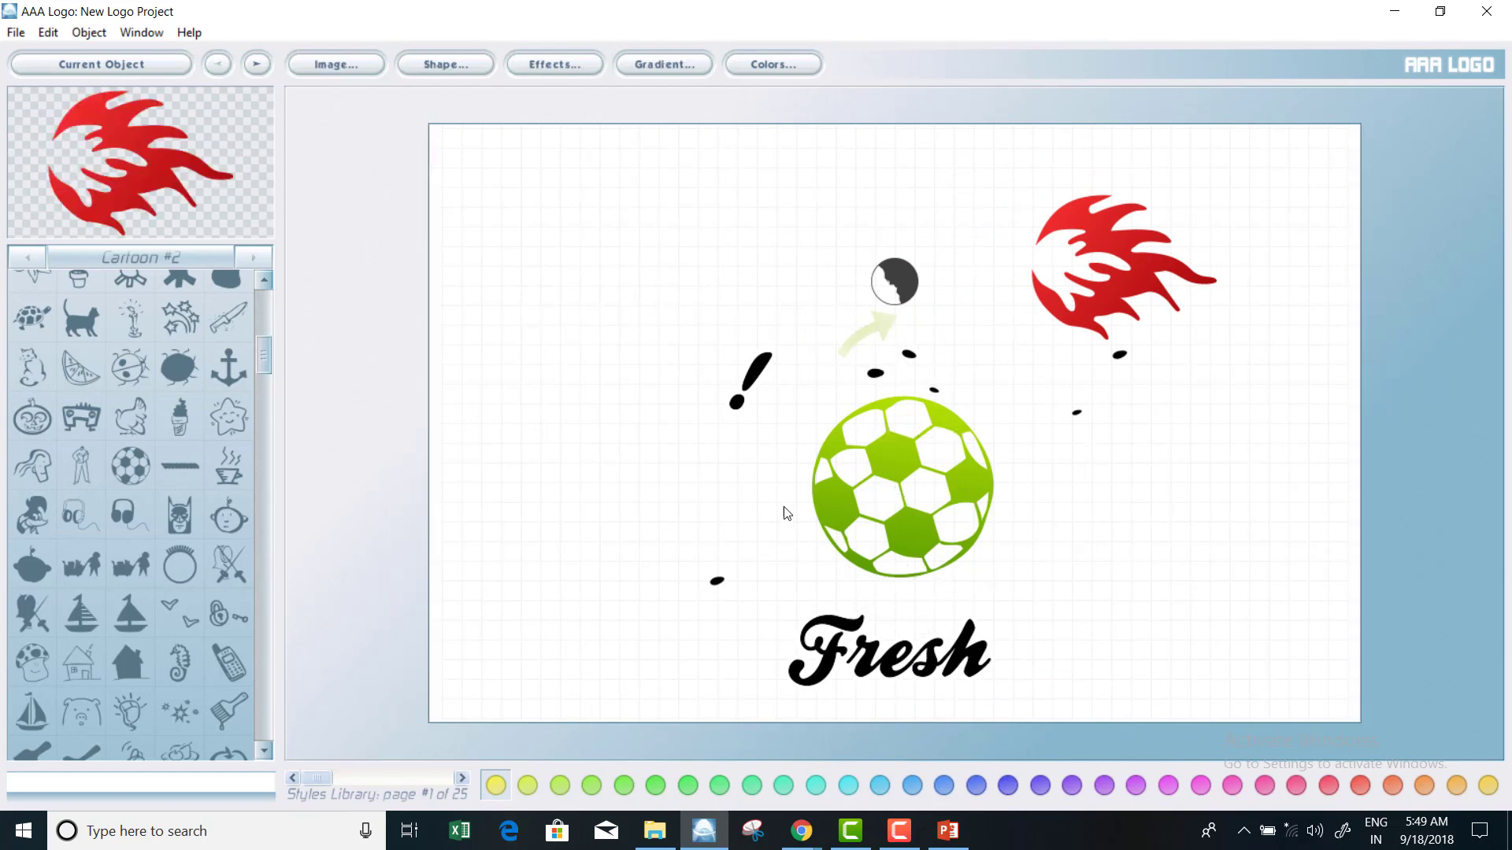
pyautogui.click(712, 583)
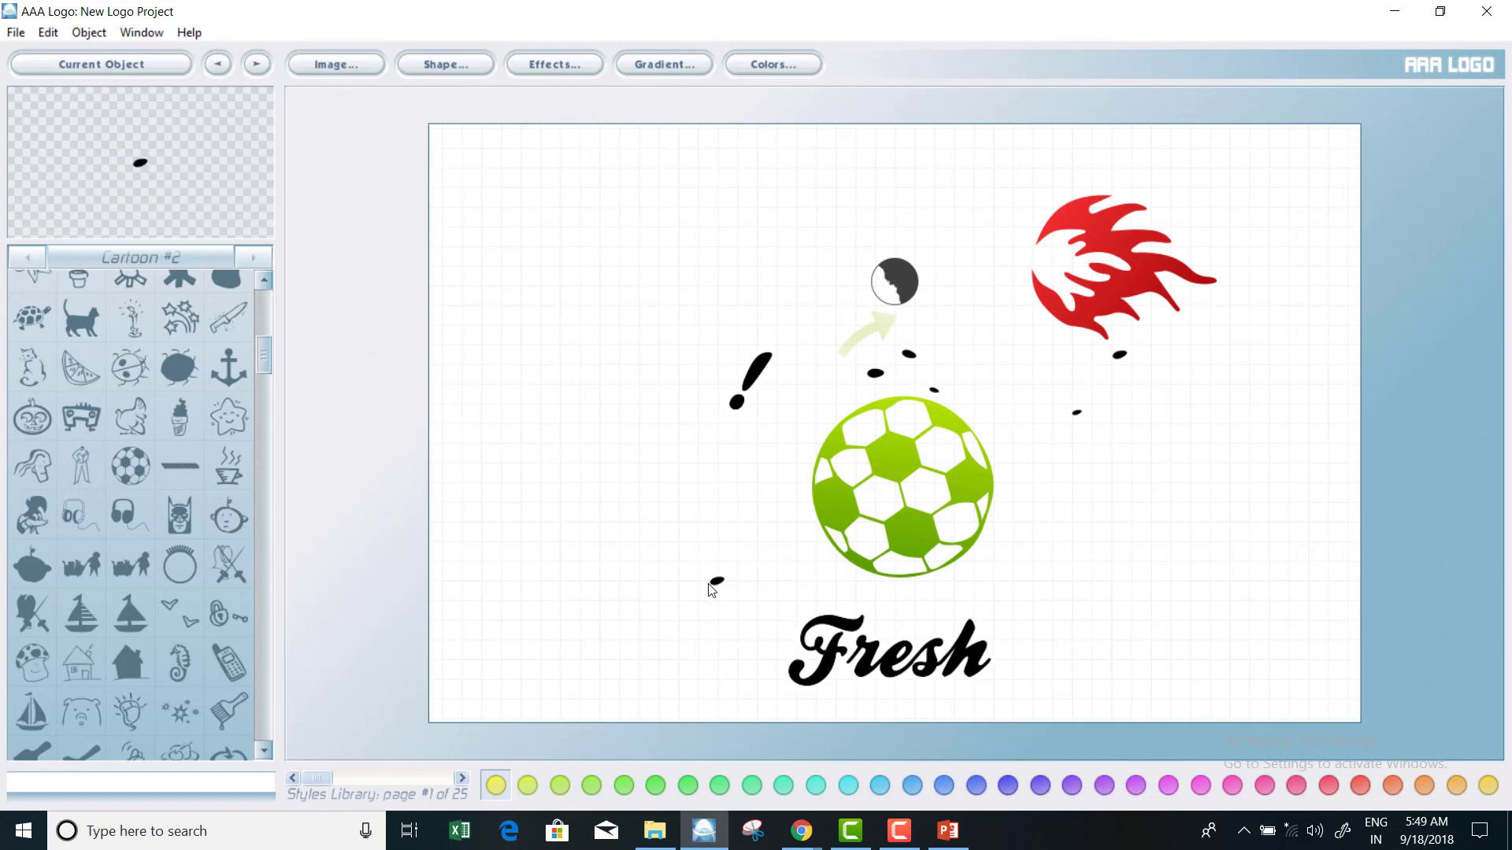
pyautogui.press('Delete')
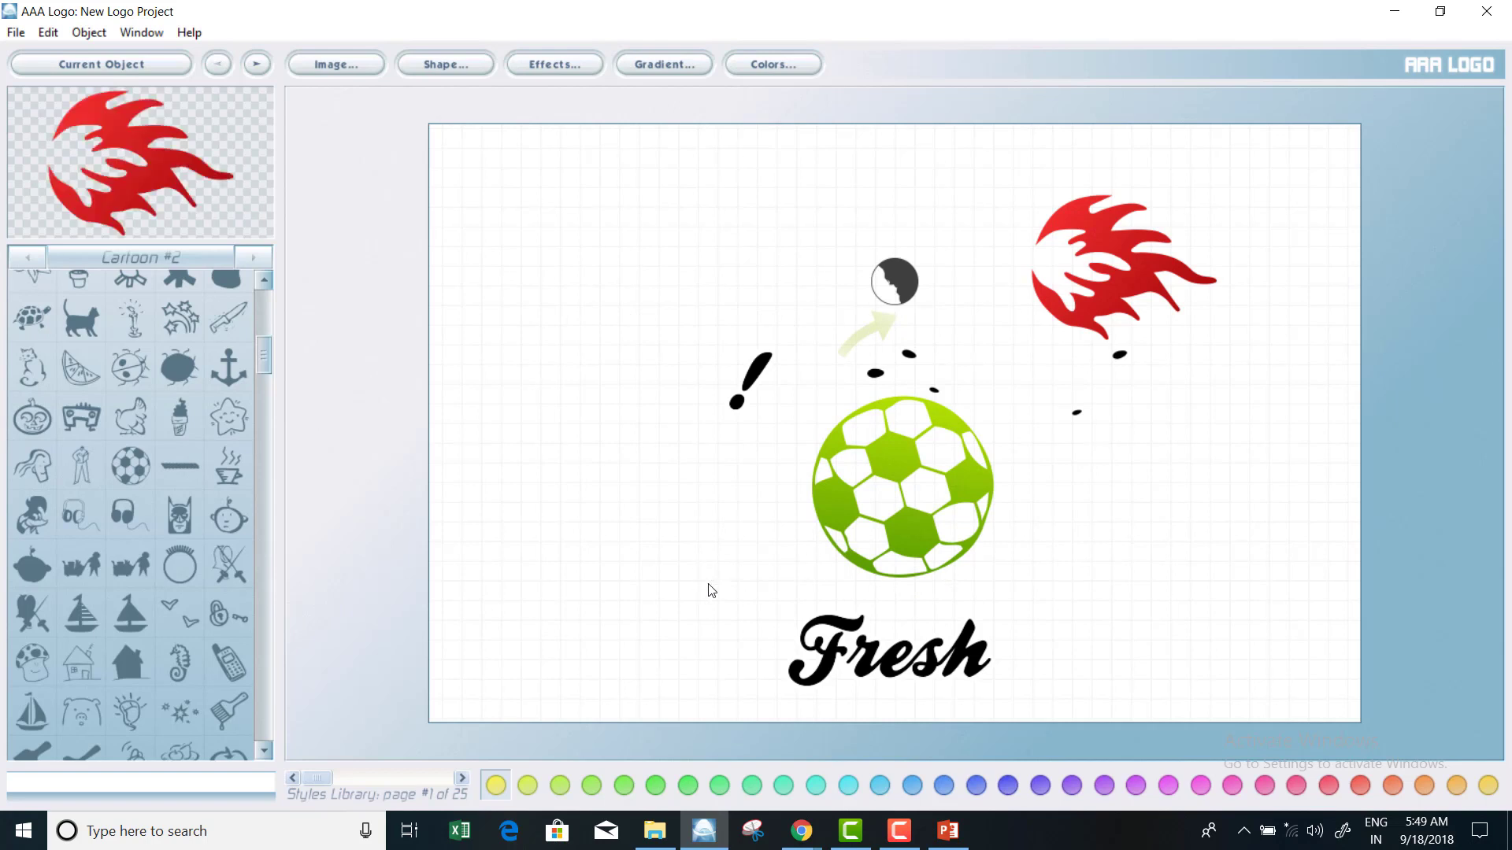
pyautogui.click(759, 394)
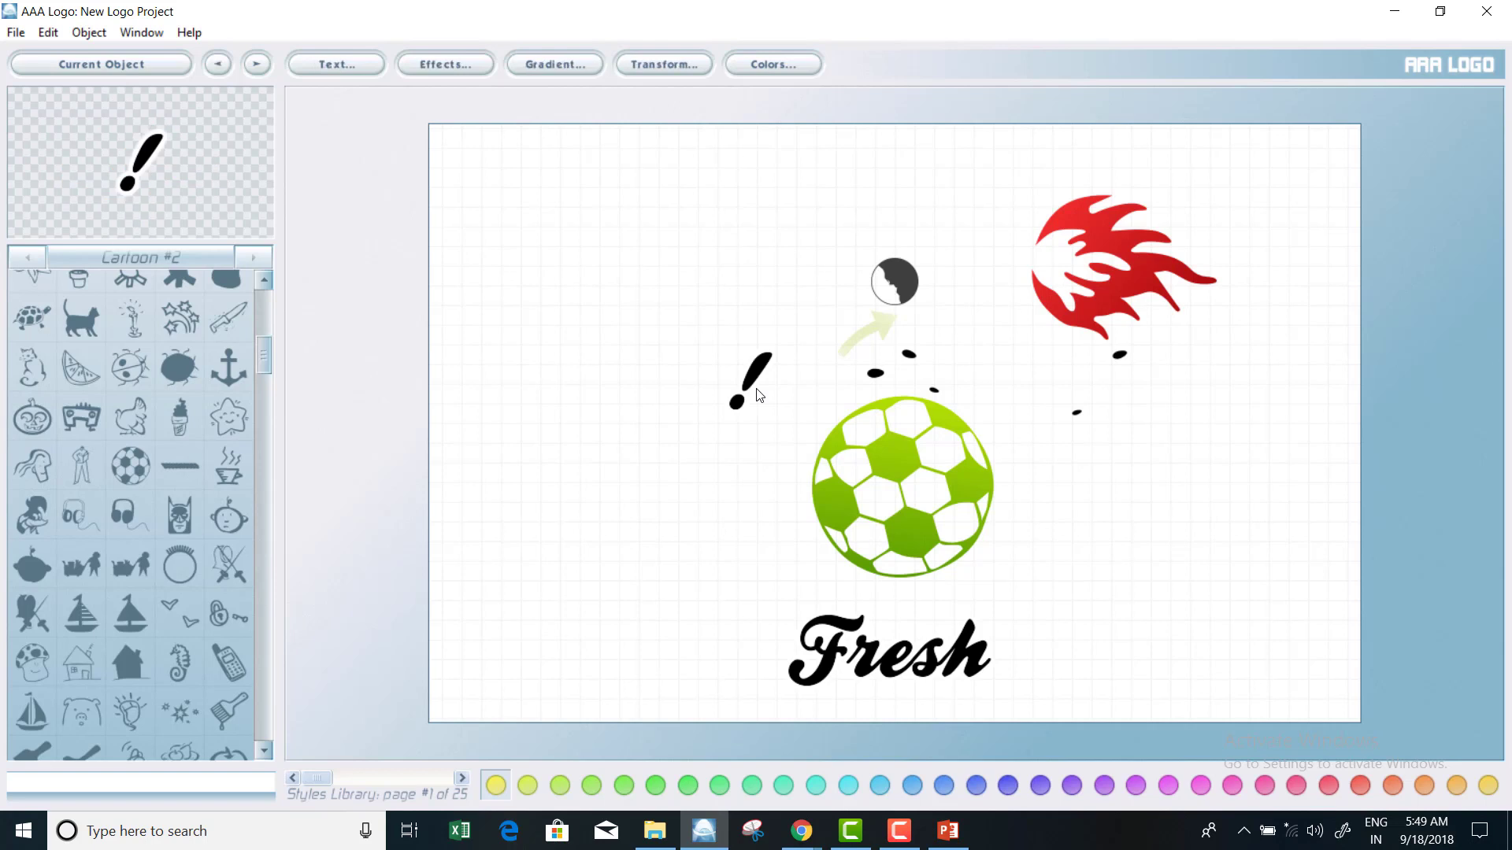
pyautogui.press('Delete')
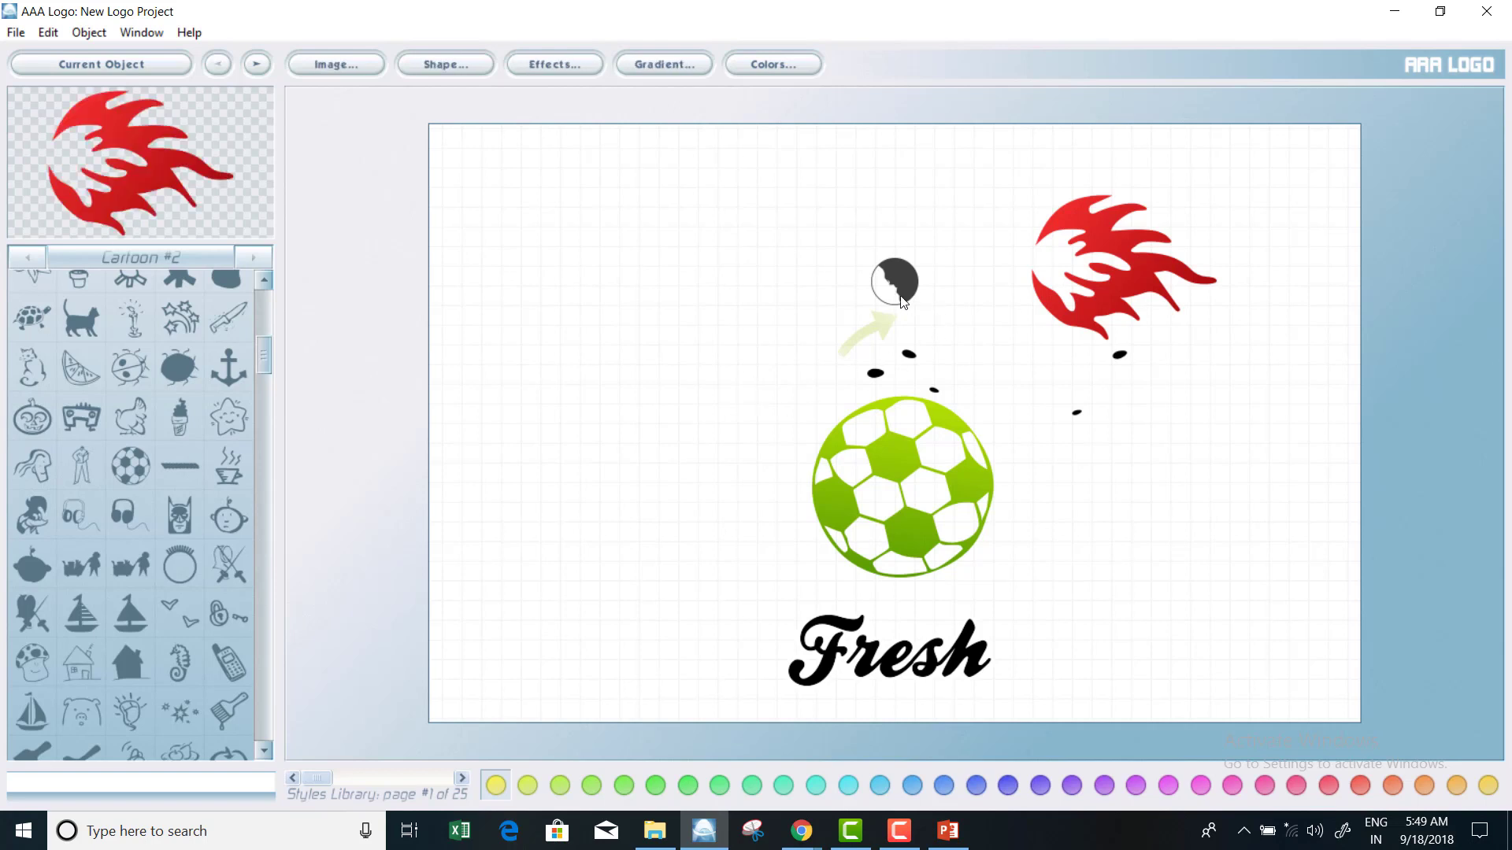
pyautogui.click(892, 322)
pyautogui.press('Delete')
pyautogui.click(900, 304)
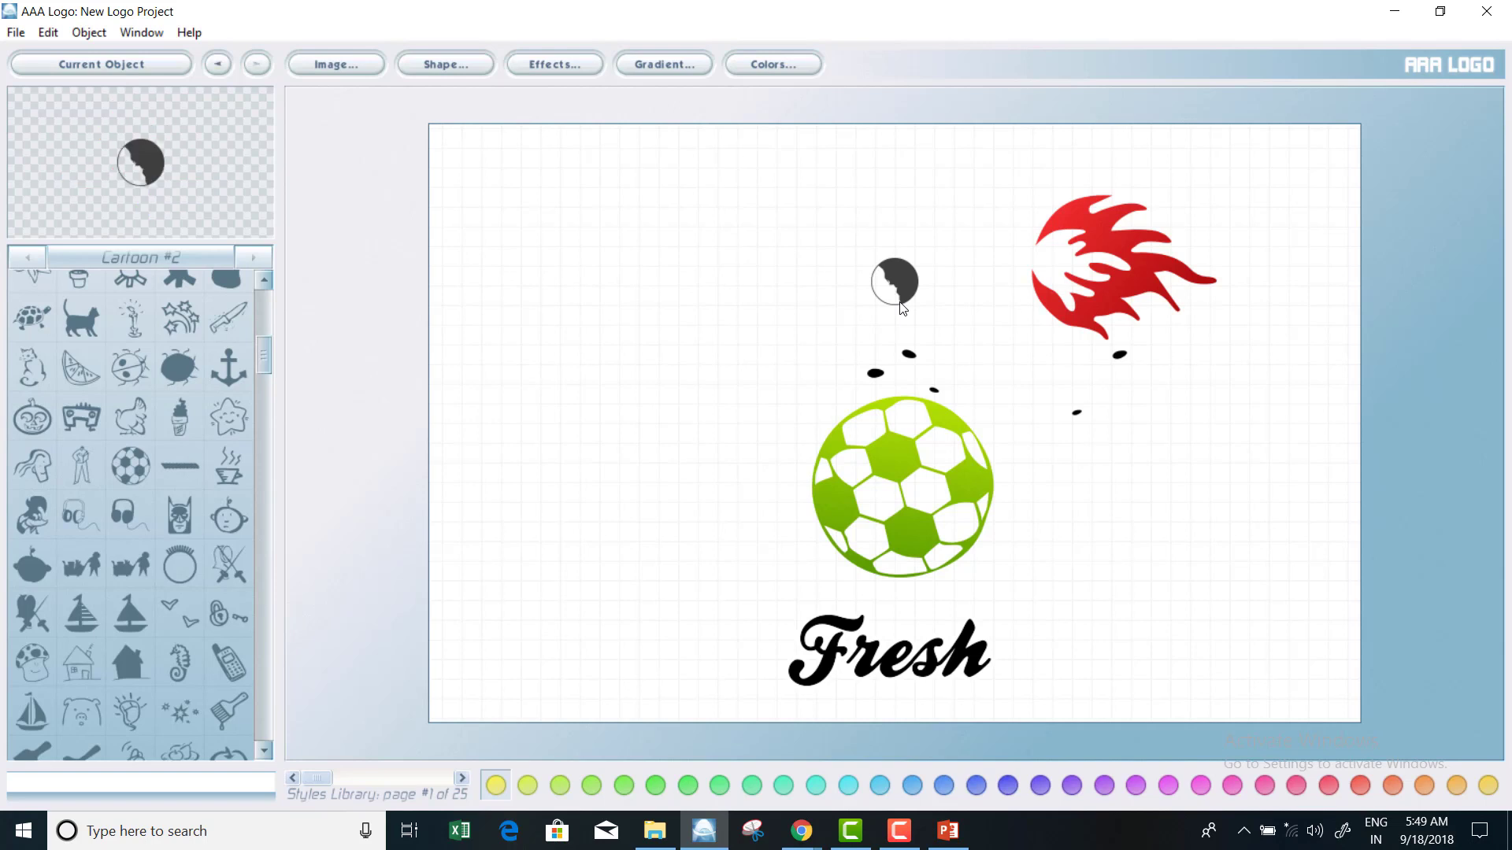
pyautogui.press('Delete')
# Place the red flame over the soccer ball's area and move the "Fresh" text up close beneath the ball.
pyautogui.moveTo(1056, 279); pyautogui.dragTo(840, 505)
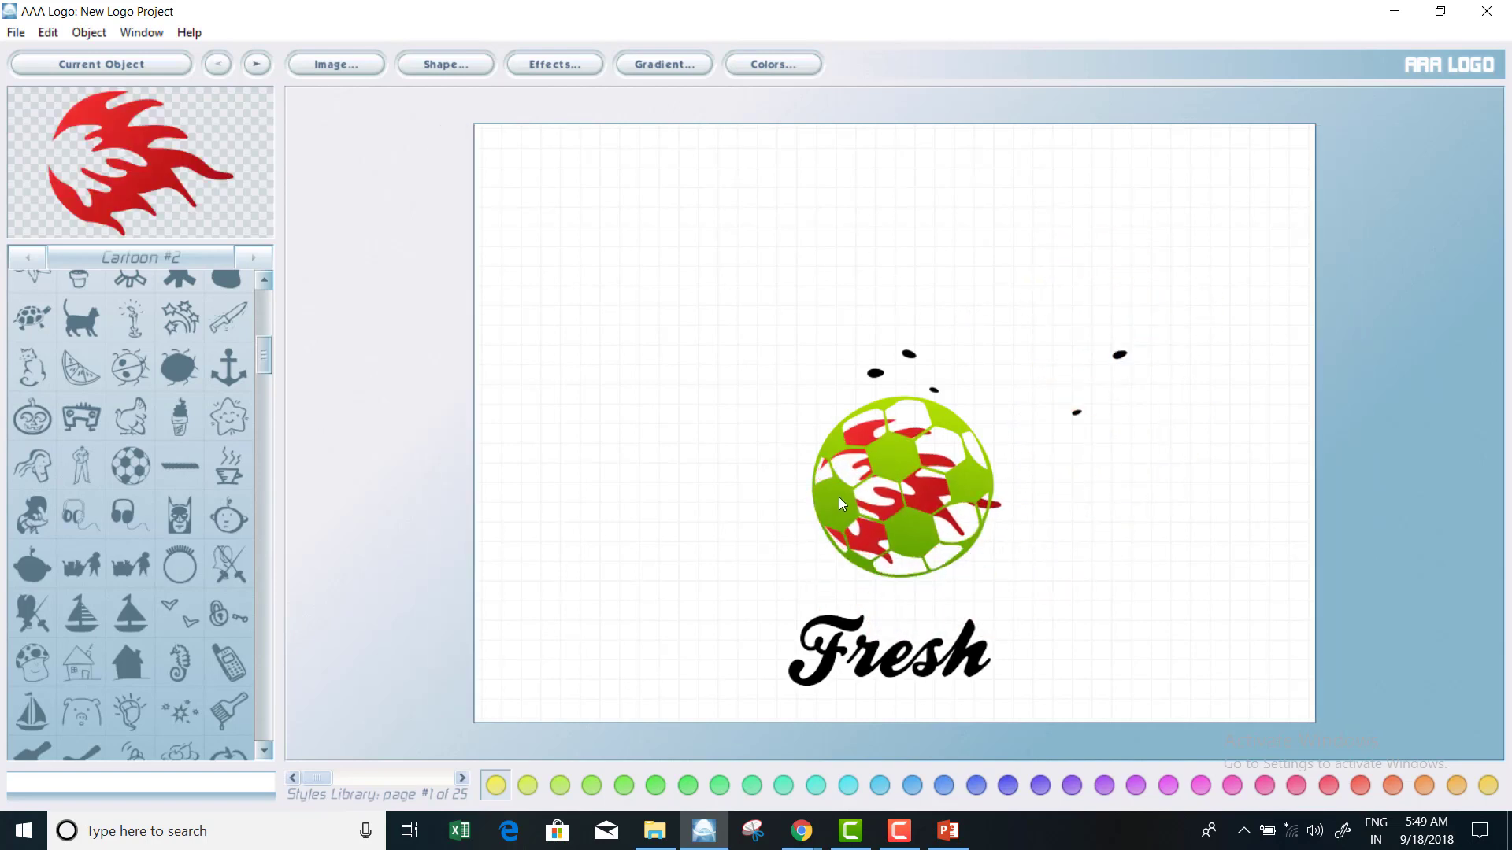
pyautogui.moveTo(899, 644); pyautogui.dragTo(929, 624)
# Delete the two seeds at the canvas's right side and the soccer ball.
pyautogui.click(1076, 414)
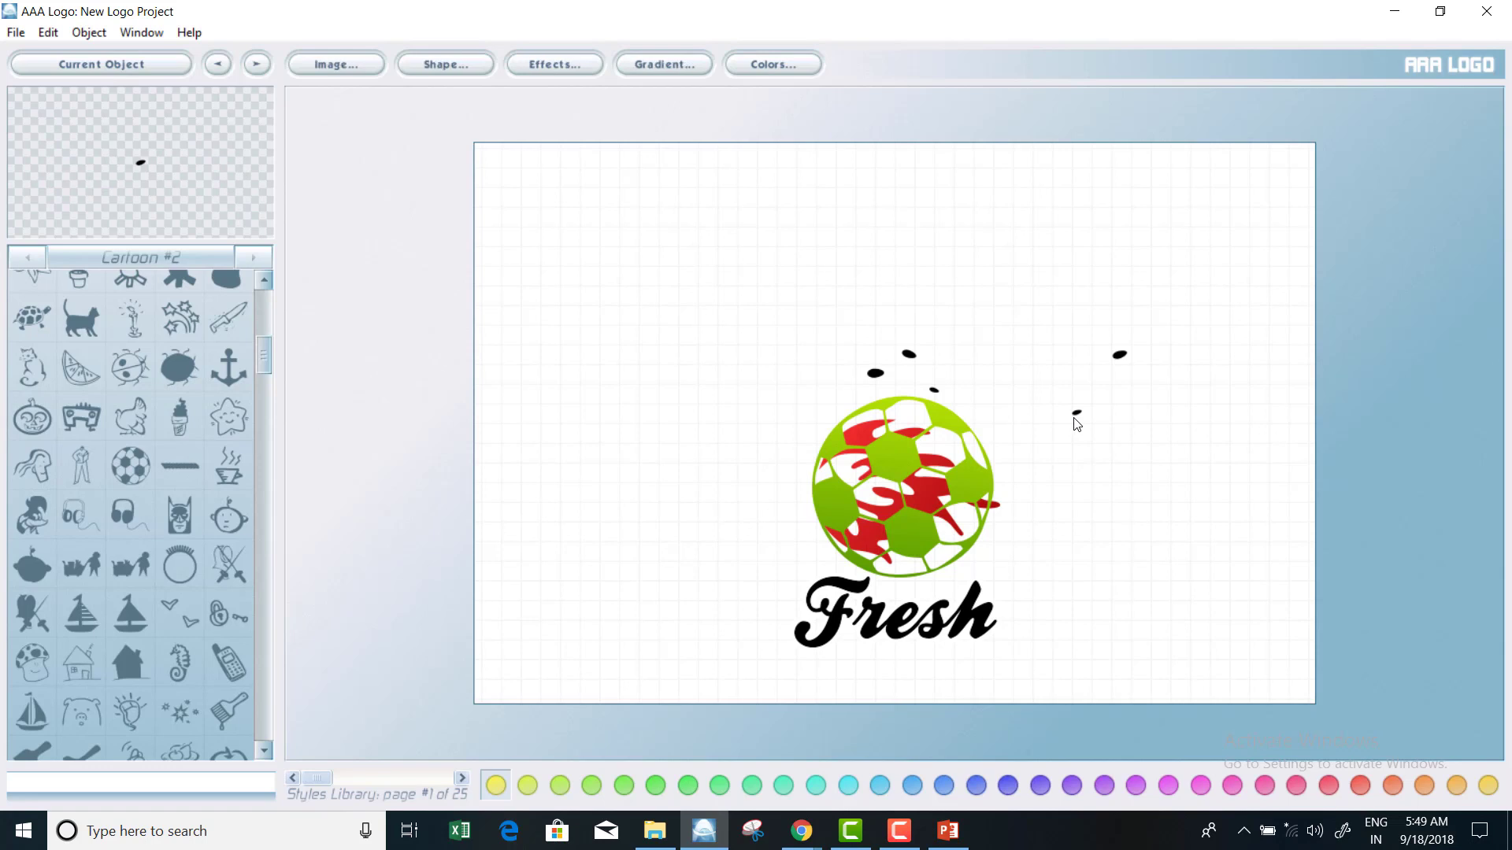
pyautogui.press('Delete')
pyautogui.click(1120, 355)
pyautogui.press('Delete')
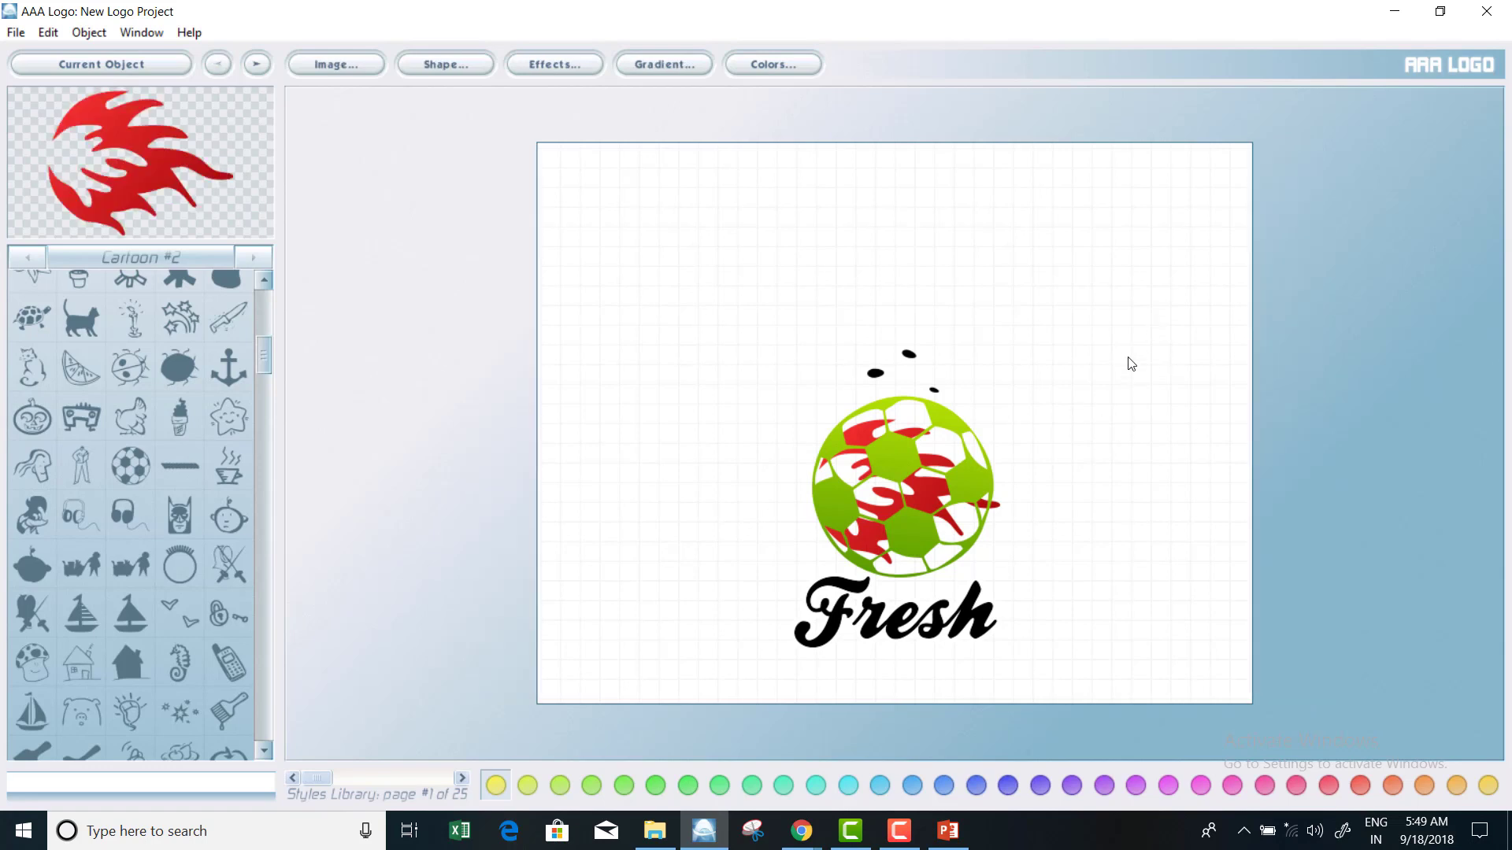
pyautogui.click(944, 398)
pyautogui.press('Delete')
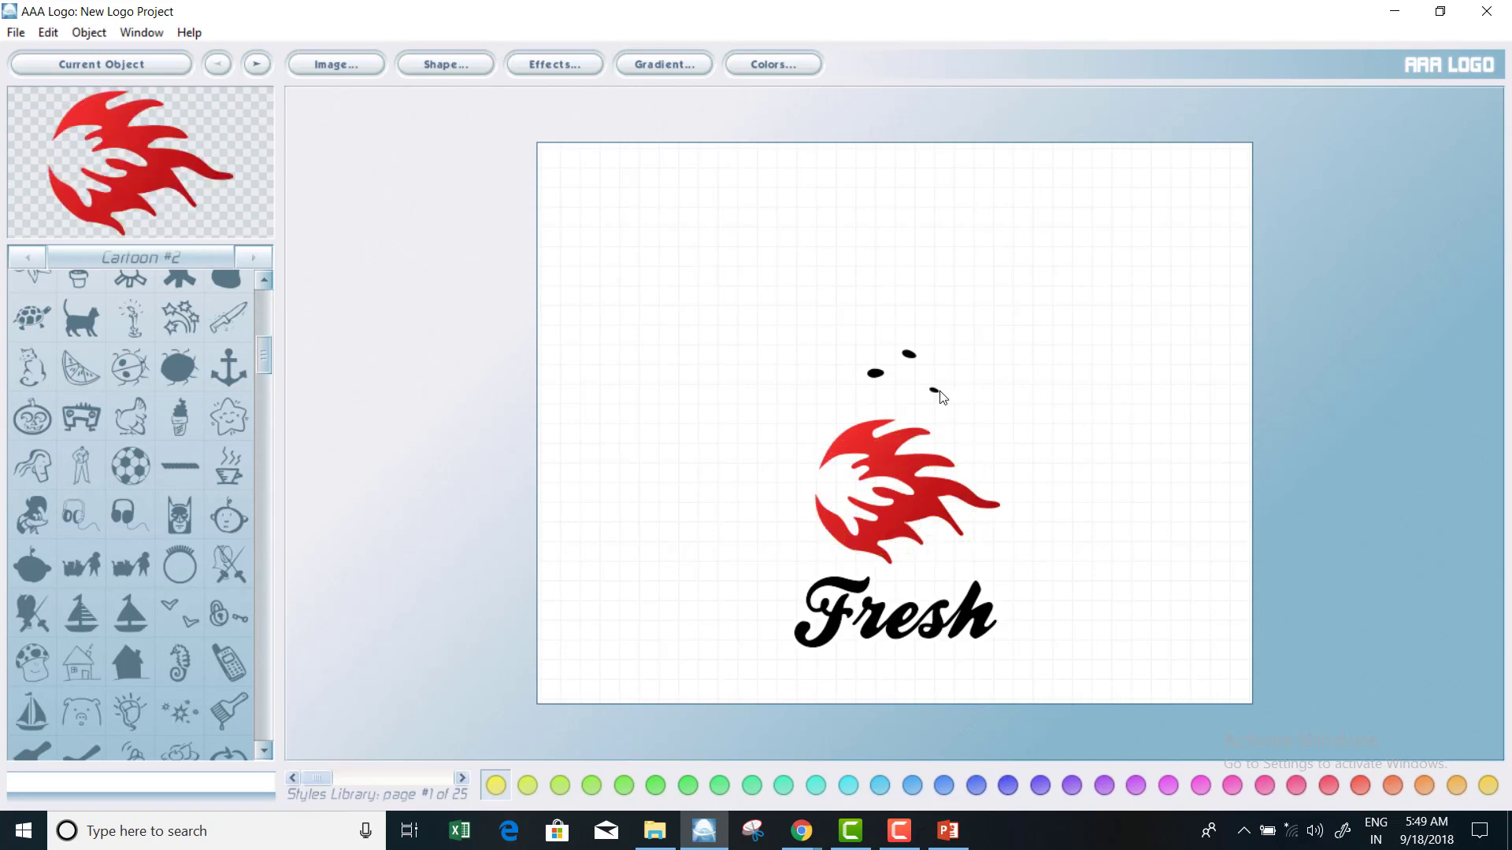
# Spread out the three remaining seeds, two toward the canvas's upper left and one beside the flame's upper left edge.
pyautogui.click(940, 393)
pyautogui.click(908, 354)
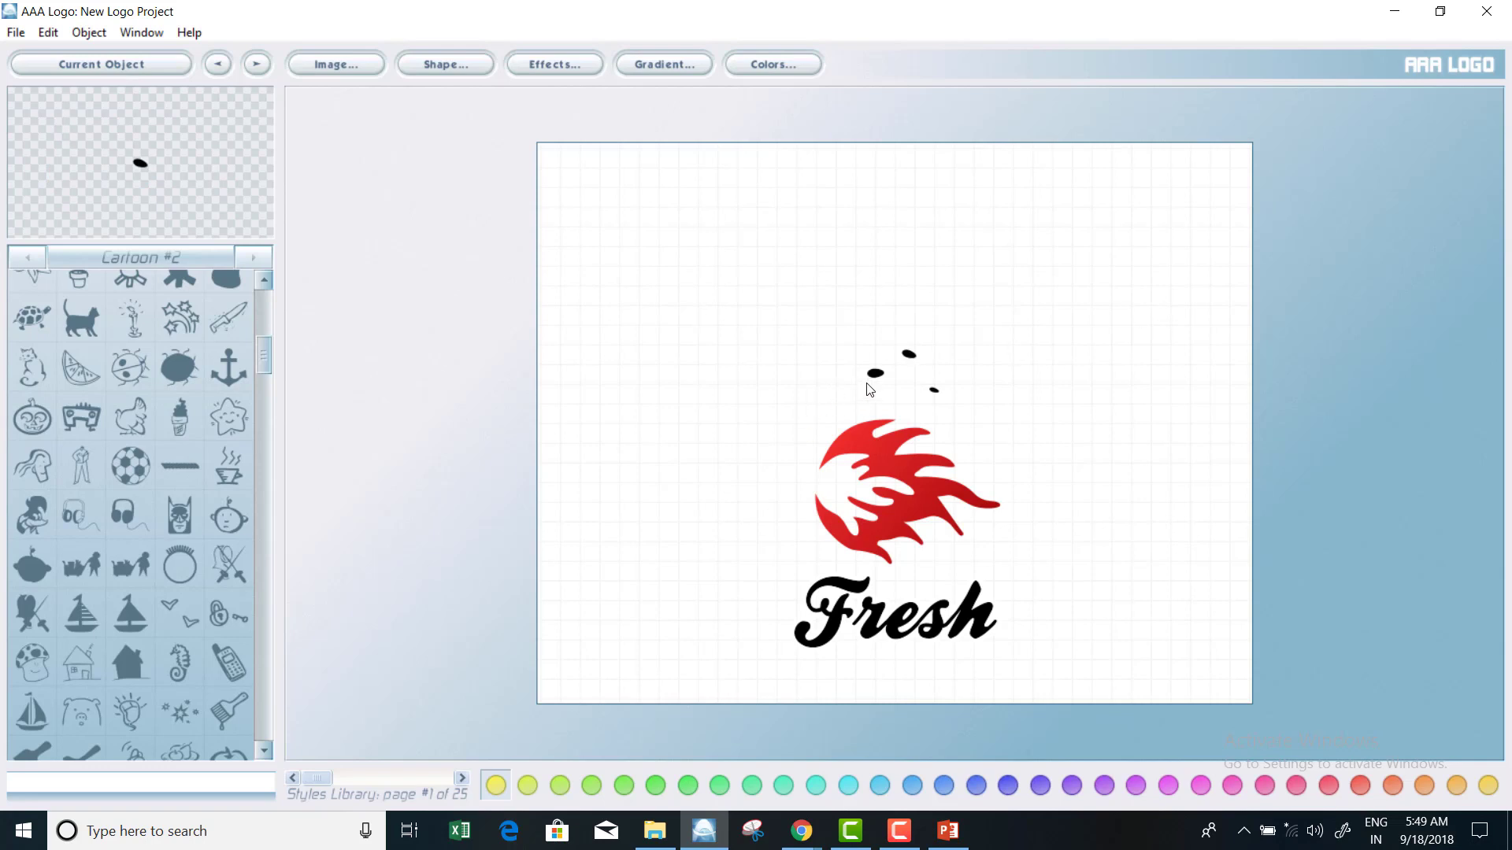
pyautogui.moveTo(877, 382); pyautogui.dragTo(601, 288)
pyautogui.moveTo(940, 393); pyautogui.dragTo(627, 368)
pyautogui.moveTo(907, 357); pyautogui.dragTo(791, 414)
# Replace the seed beside the flame with the atom symbol from the icons, signs 5 category.
pyautogui.scroll(-5, 172, 612)
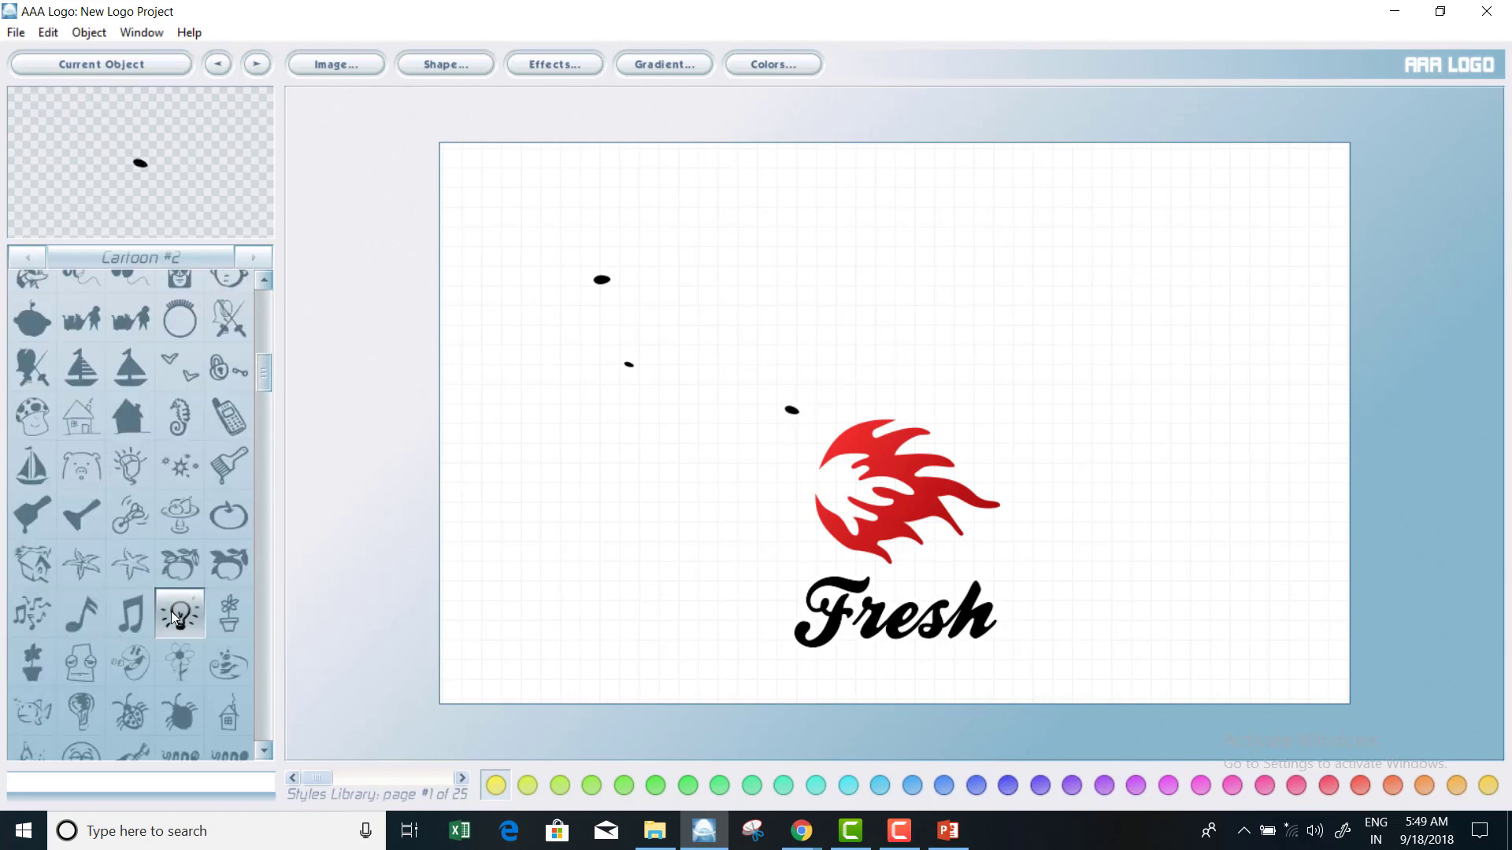
pyautogui.scroll(7, 112, 556)
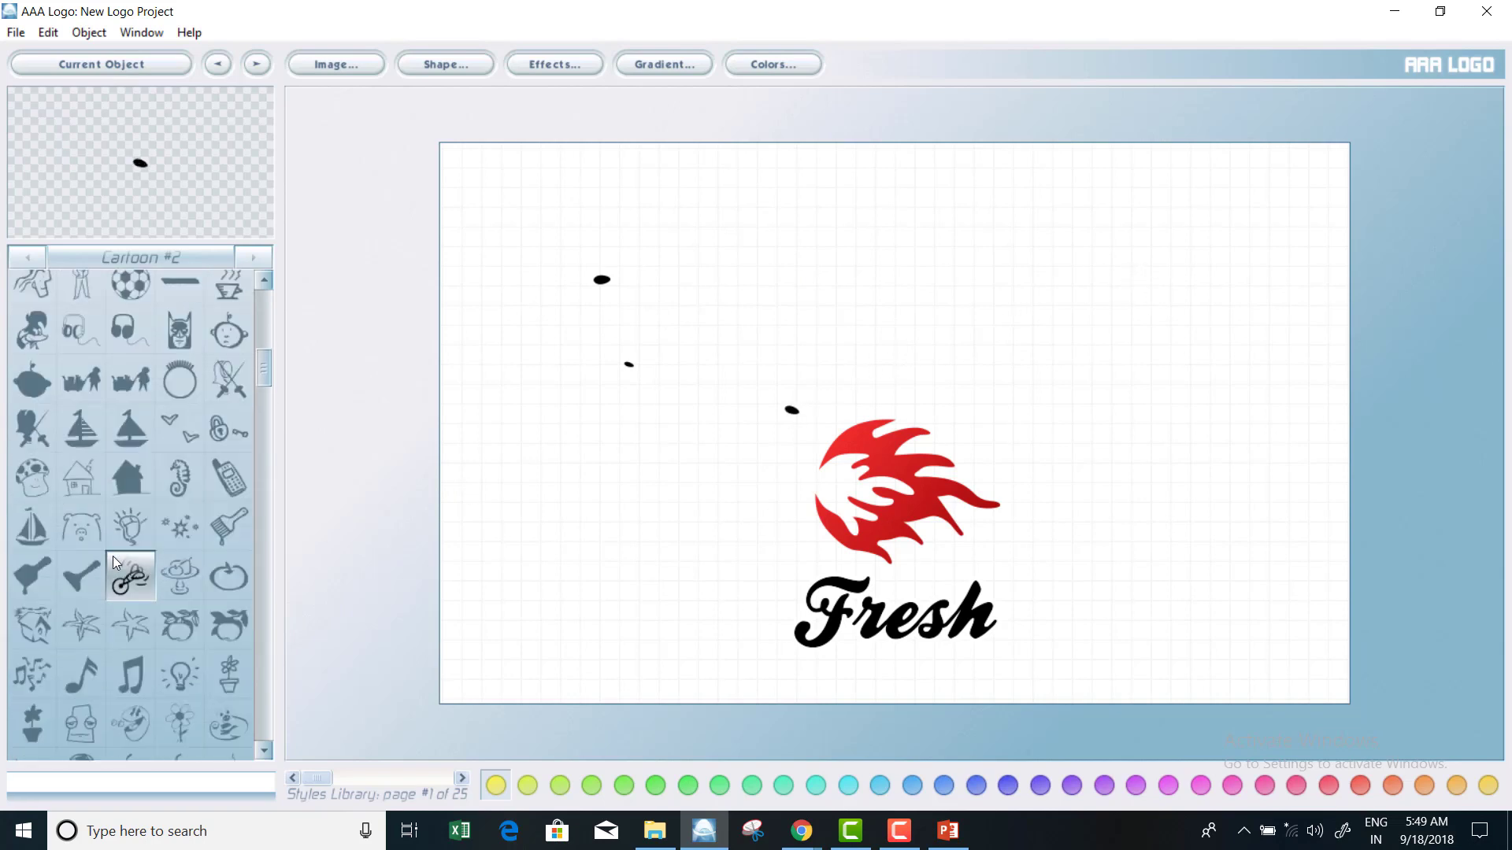
pyautogui.click(16, 262)
pyautogui.click(17, 262)
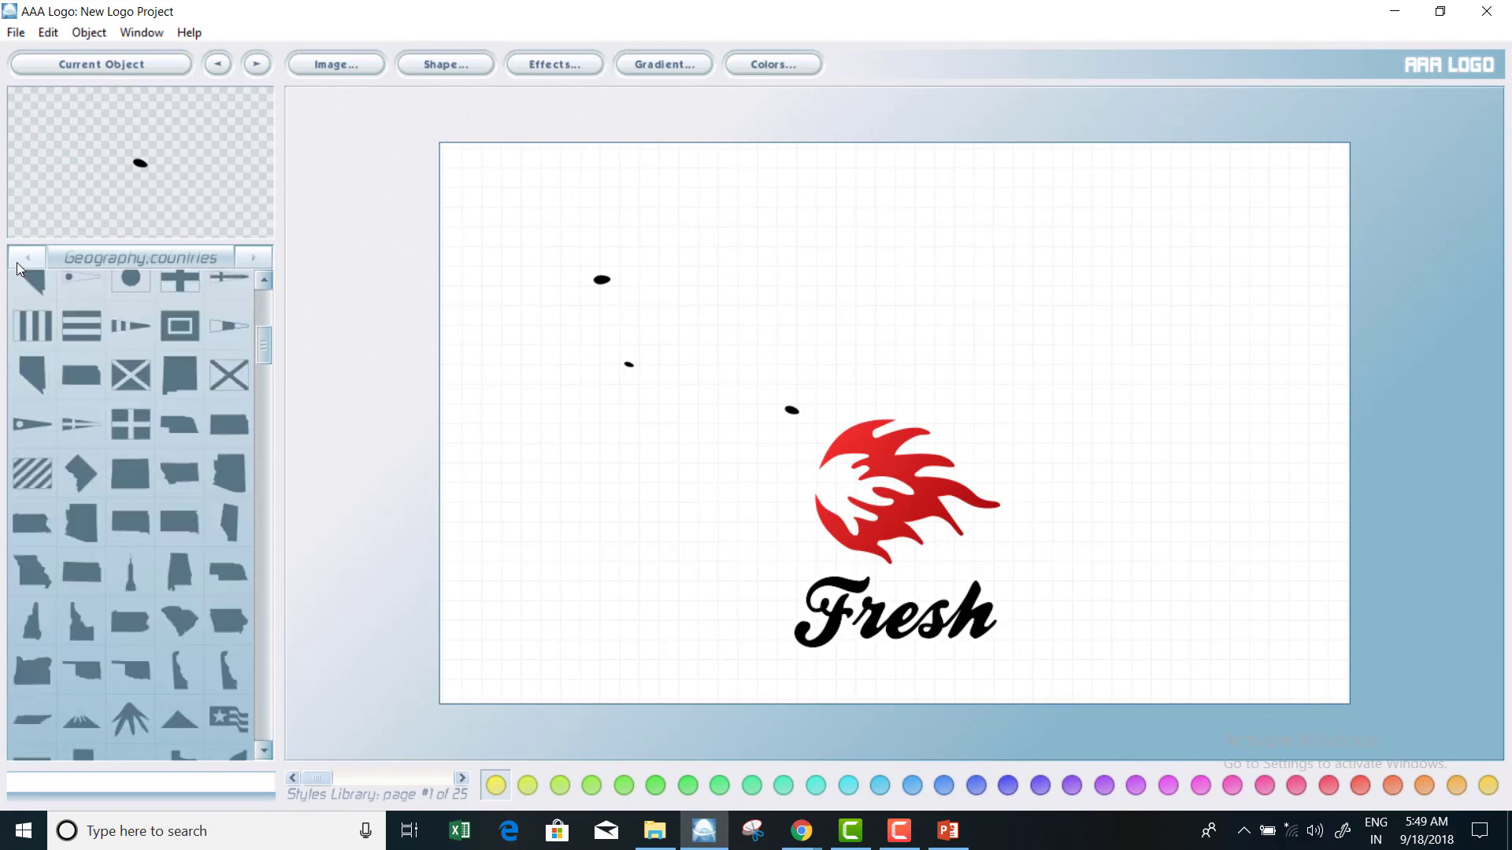
pyautogui.click(16, 262)
pyautogui.click(236, 448)
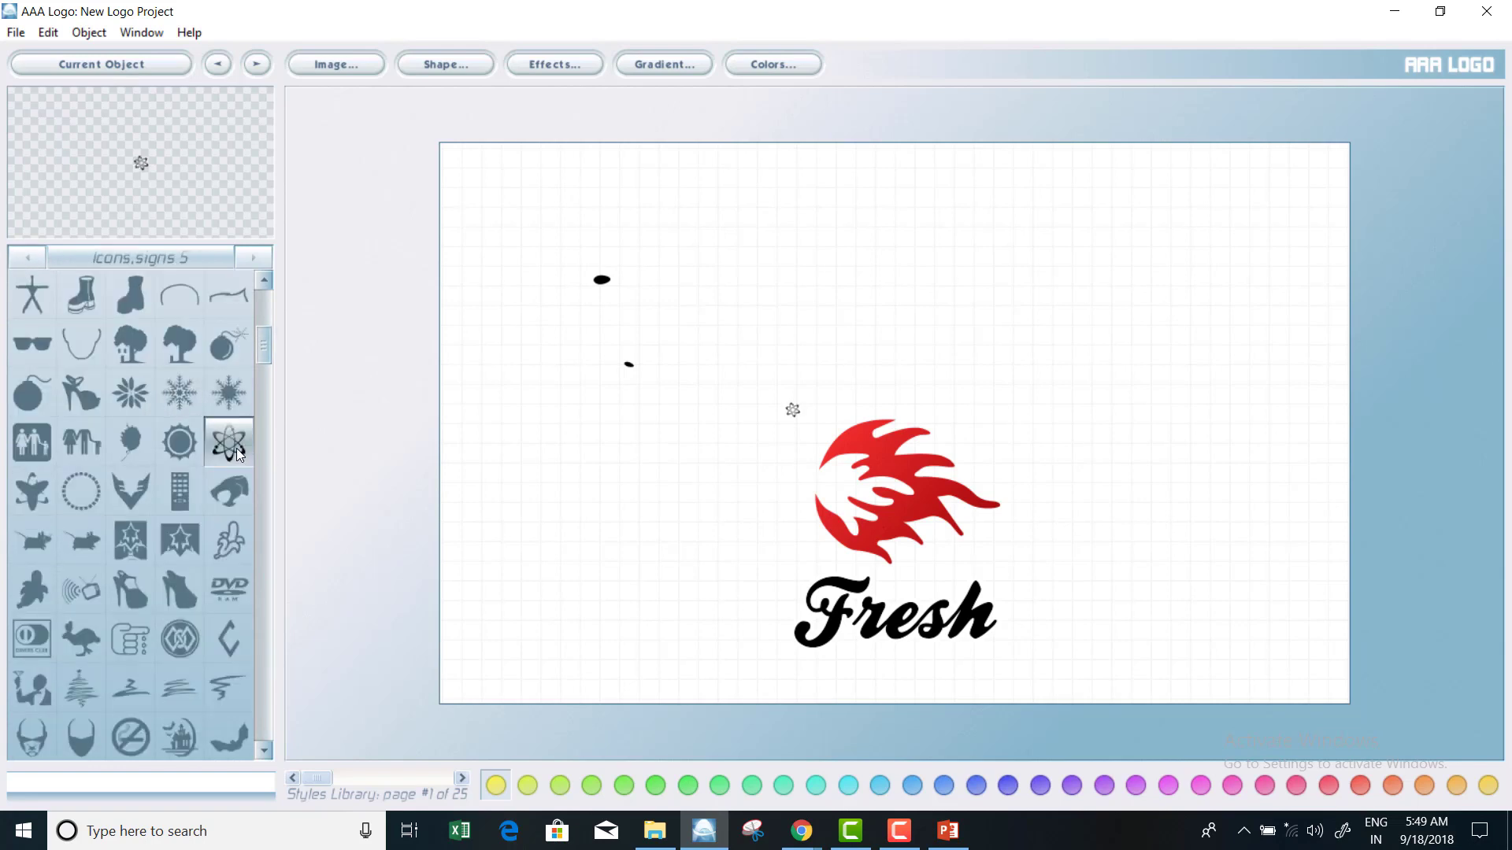
# Move the atom symbol to the left of the red flame and enlarge it to roughly two-thirds of the flame's width.
pyautogui.moveTo(792, 409); pyautogui.dragTo(725, 455)
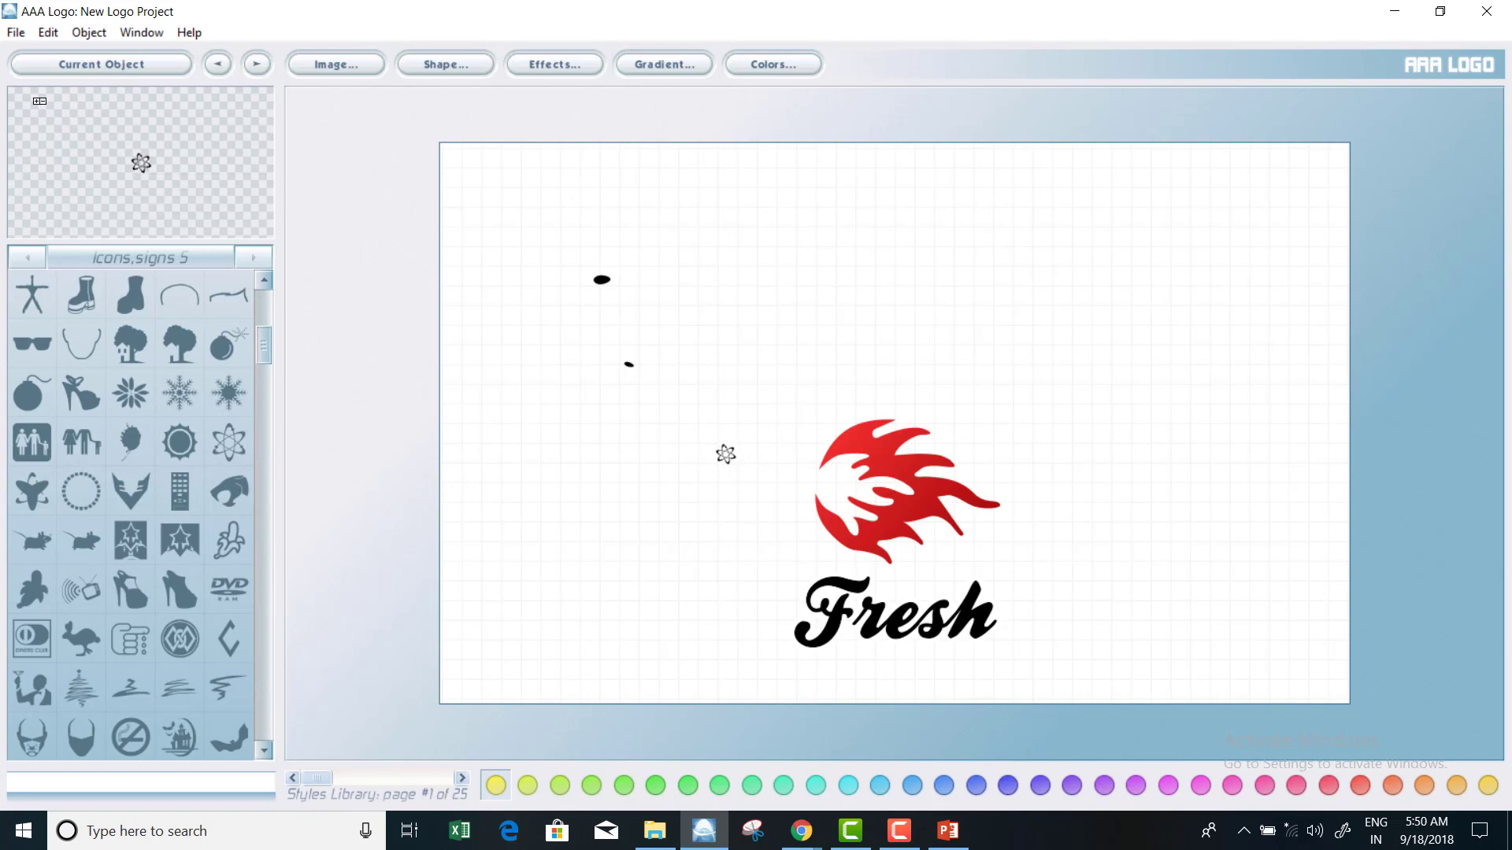
pyautogui.scroll(1, 114, 151)
pyautogui.scroll(3, 125, 151)
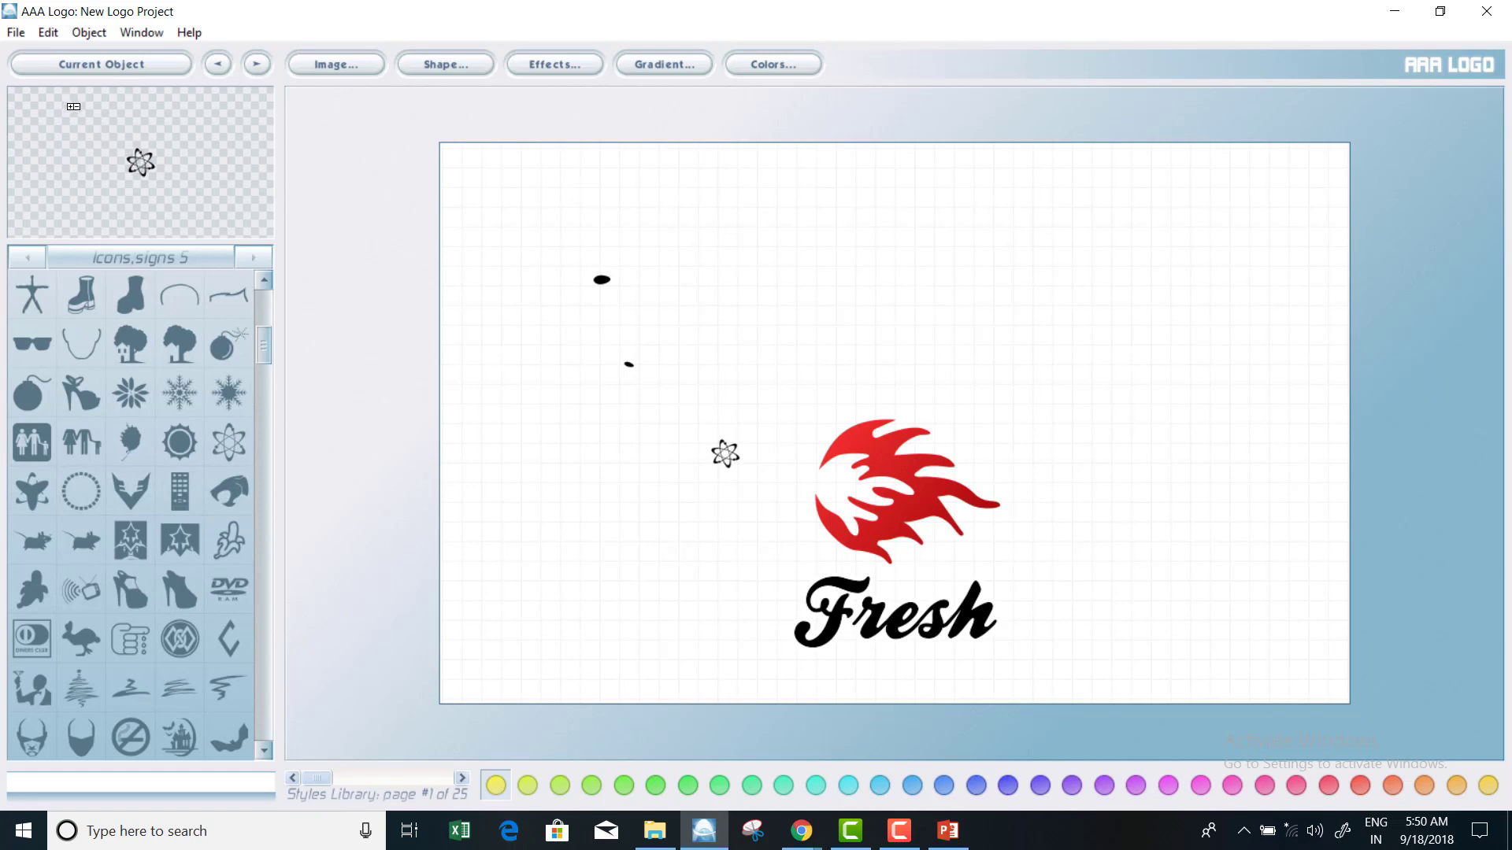
pyautogui.scroll(2, 16, 87)
pyautogui.scroll(1, 17, 87)
pyautogui.scroll(2, 93, 125)
pyautogui.scroll(2, 114, 147)
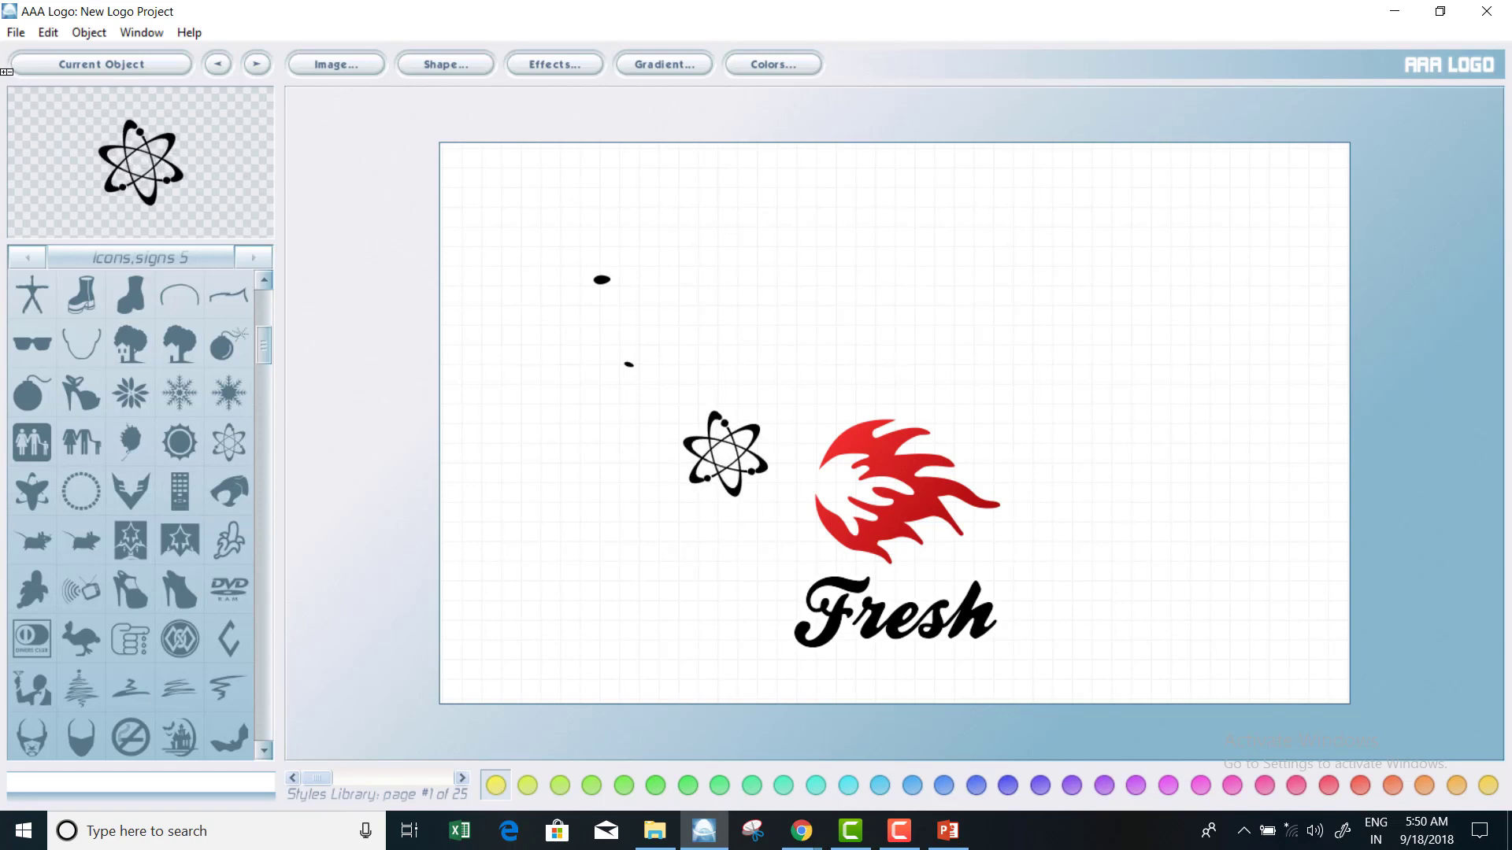
pyautogui.scroll(2, 109, 138)
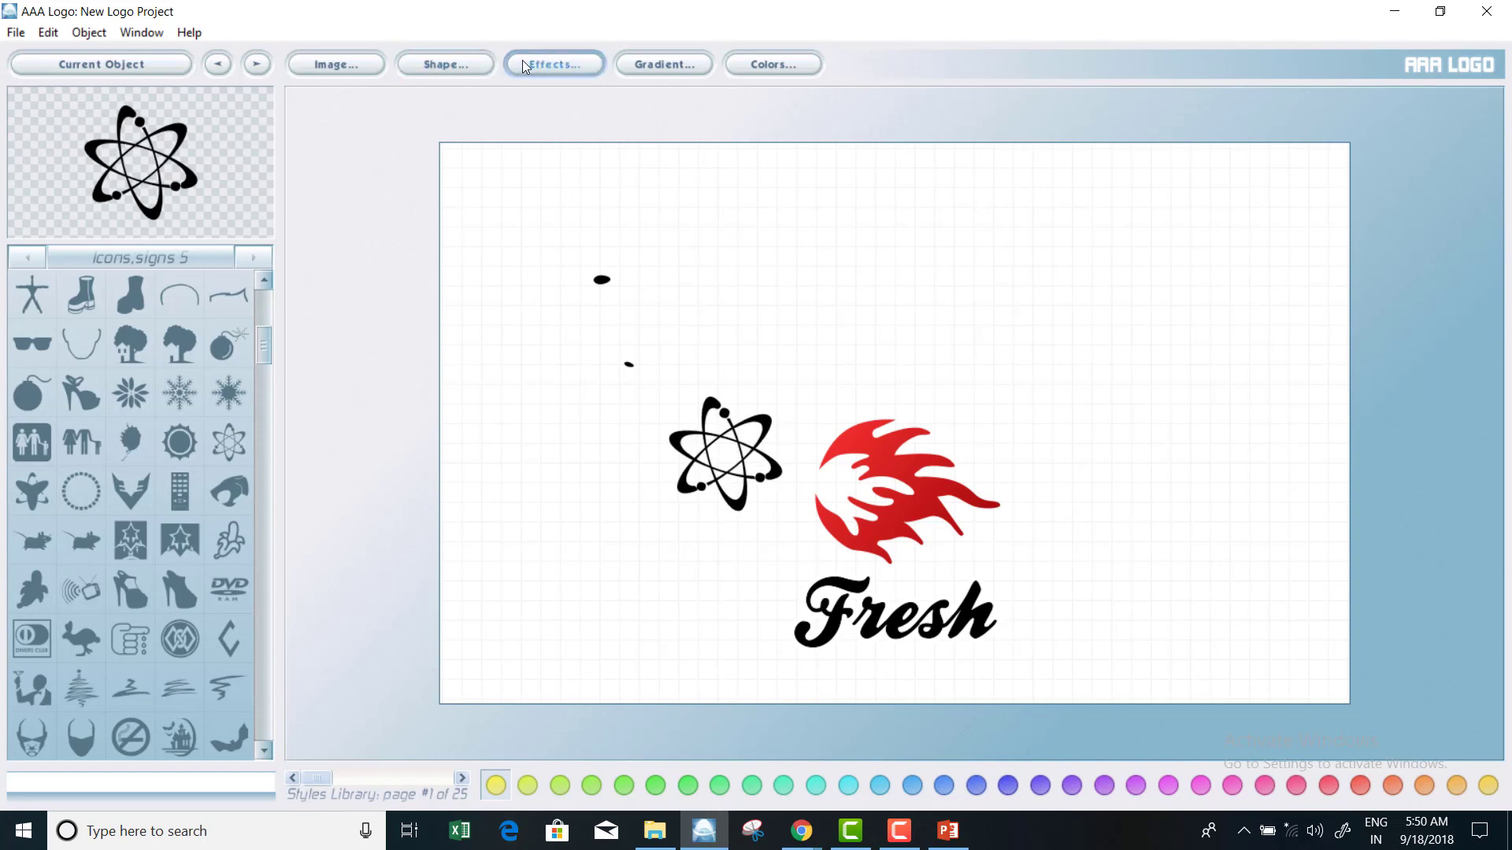
pyautogui.click(464, 65)
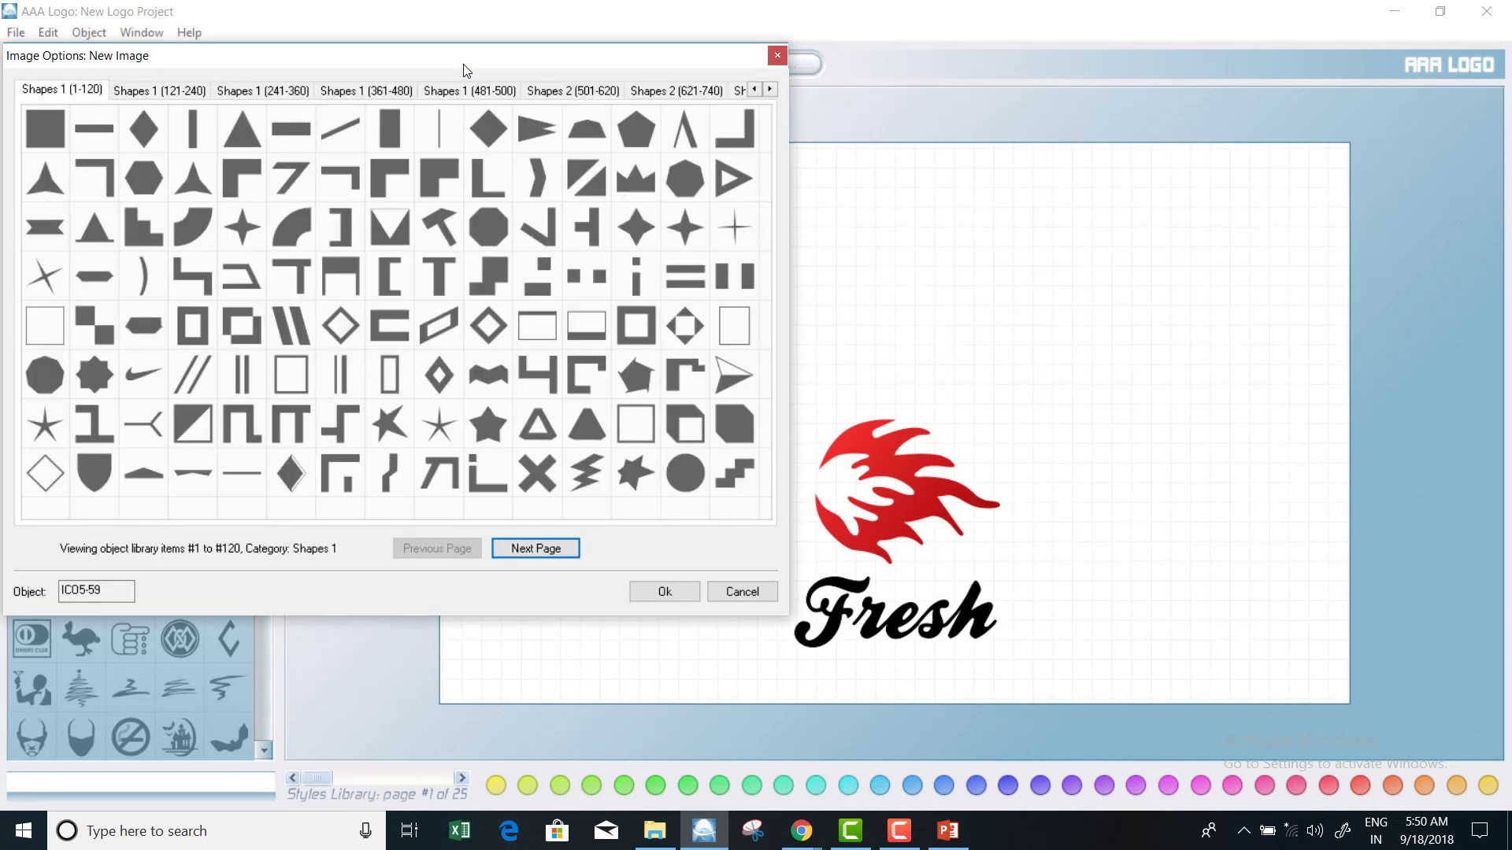
pyautogui.click(664, 592)
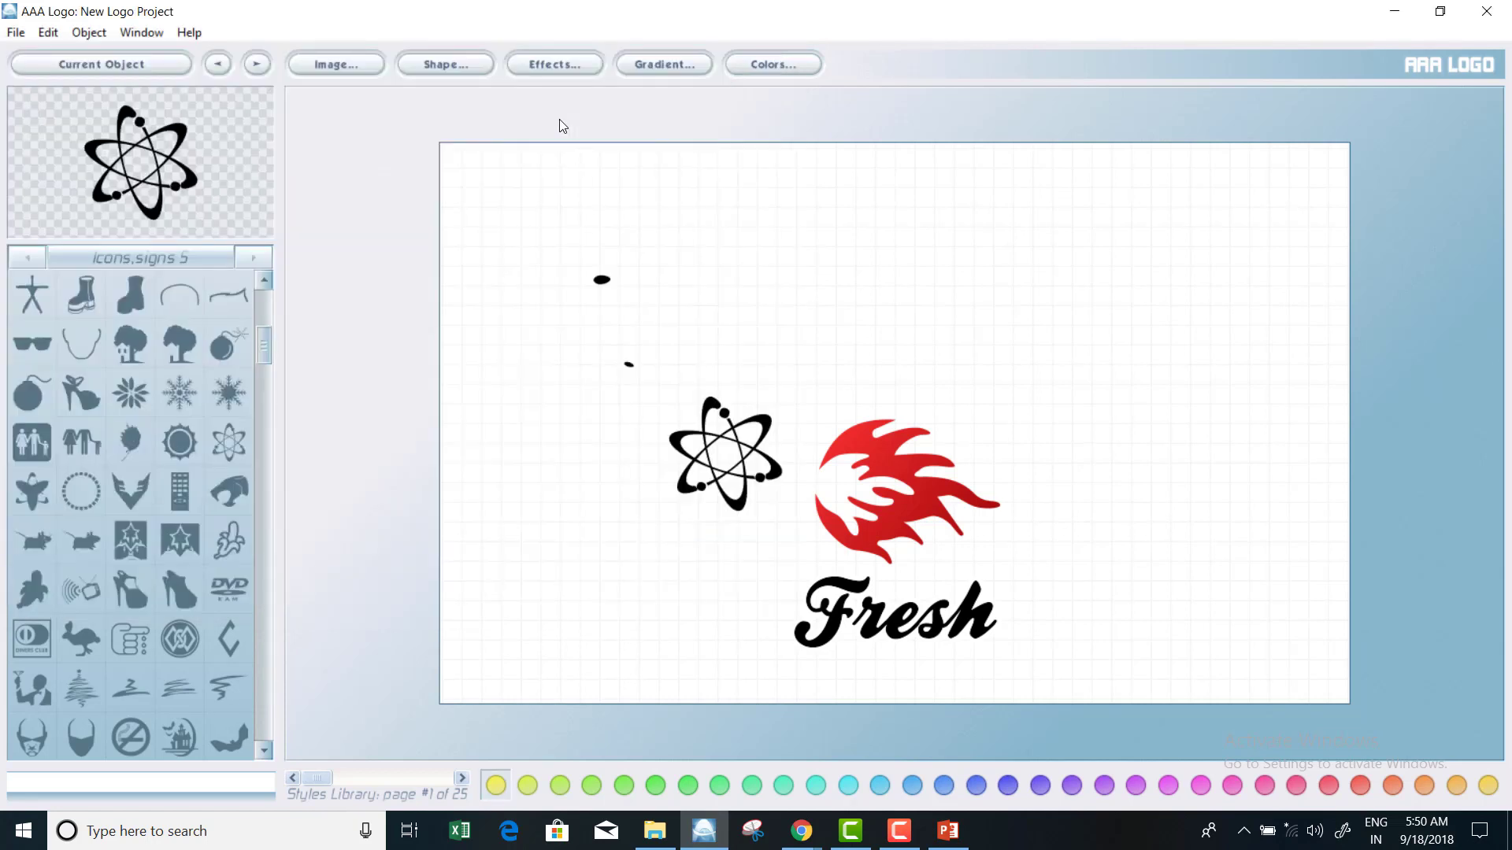
# Add an outline effect to the atom symbol and set its colour to light cyan, RGB 79, 255, 255.
pyautogui.click(542, 66)
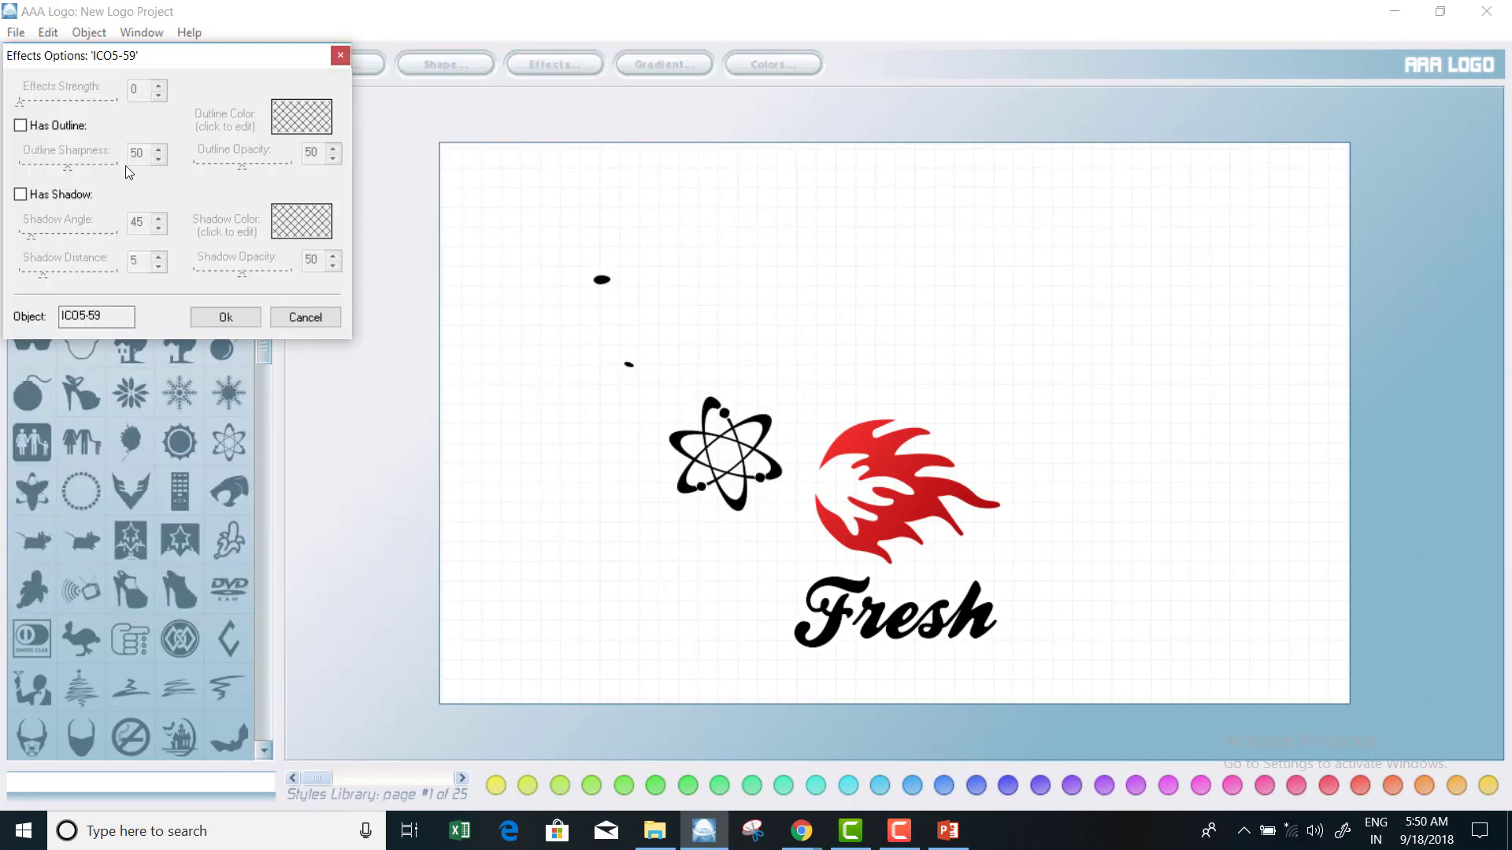
pyautogui.click(21, 126)
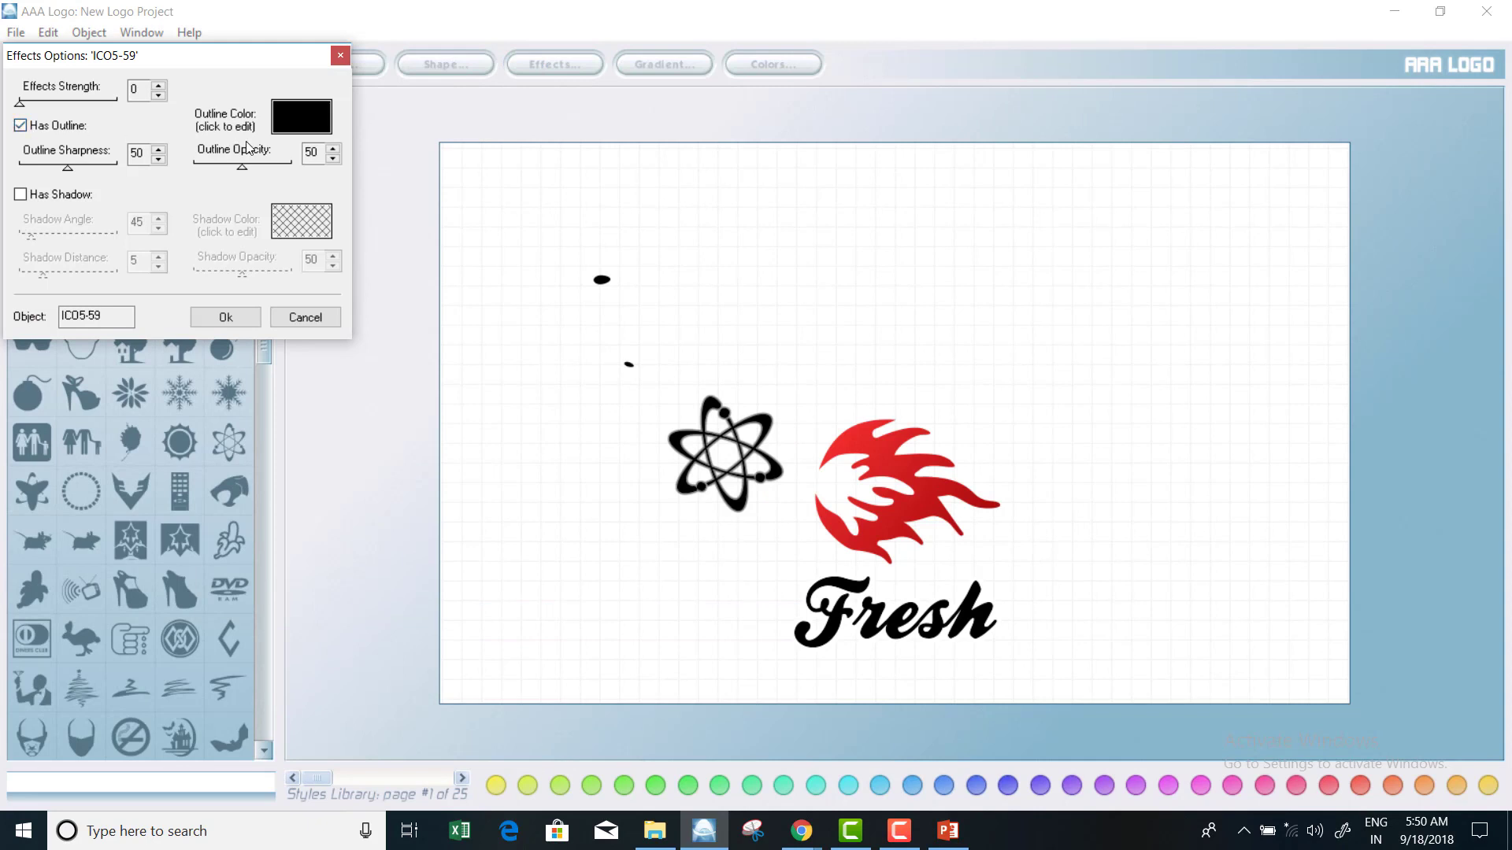
pyautogui.click(316, 132)
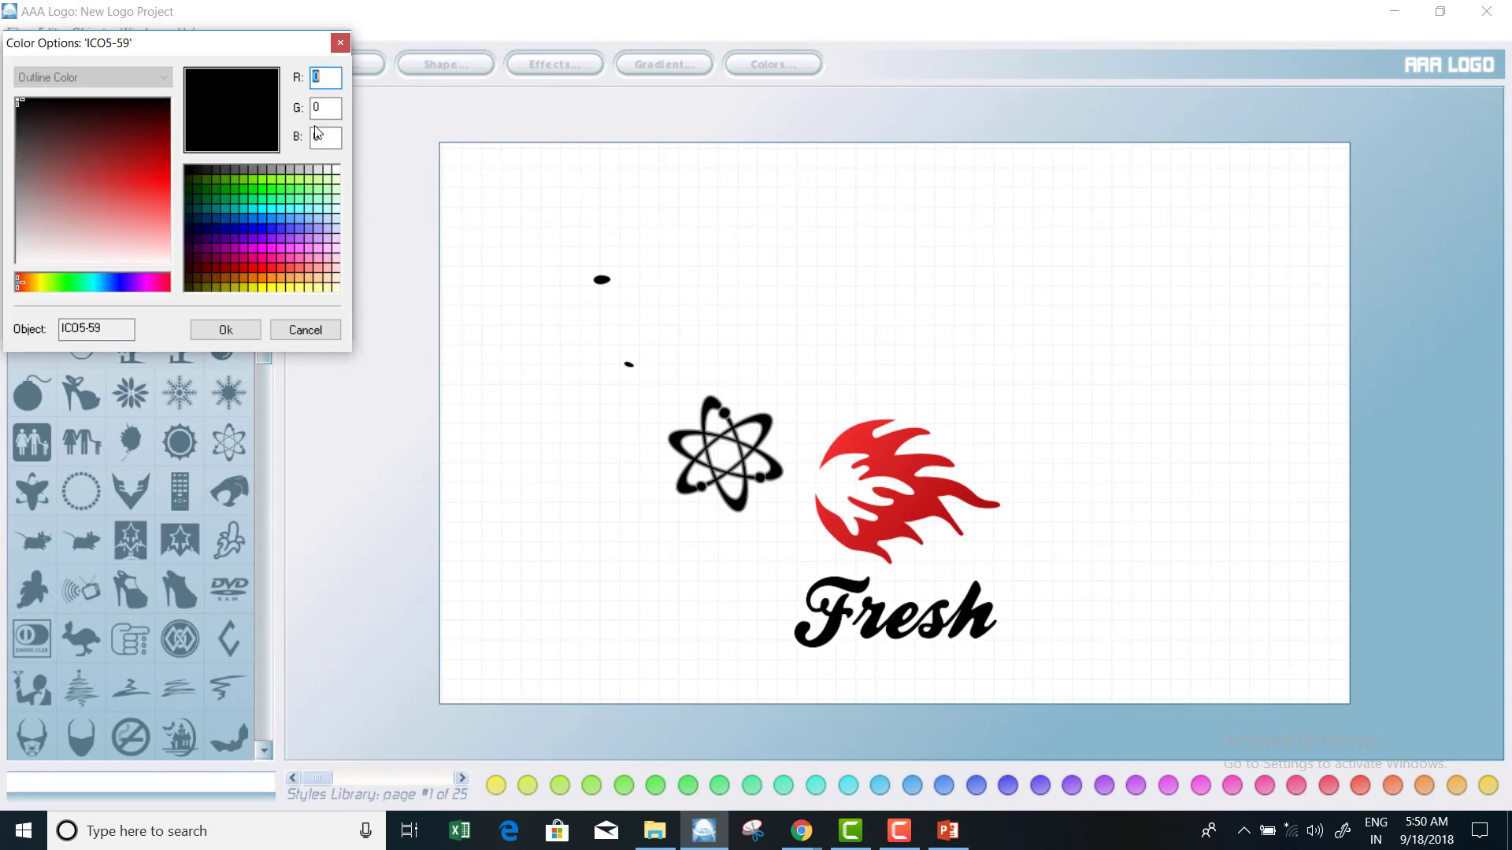
pyautogui.click(296, 203)
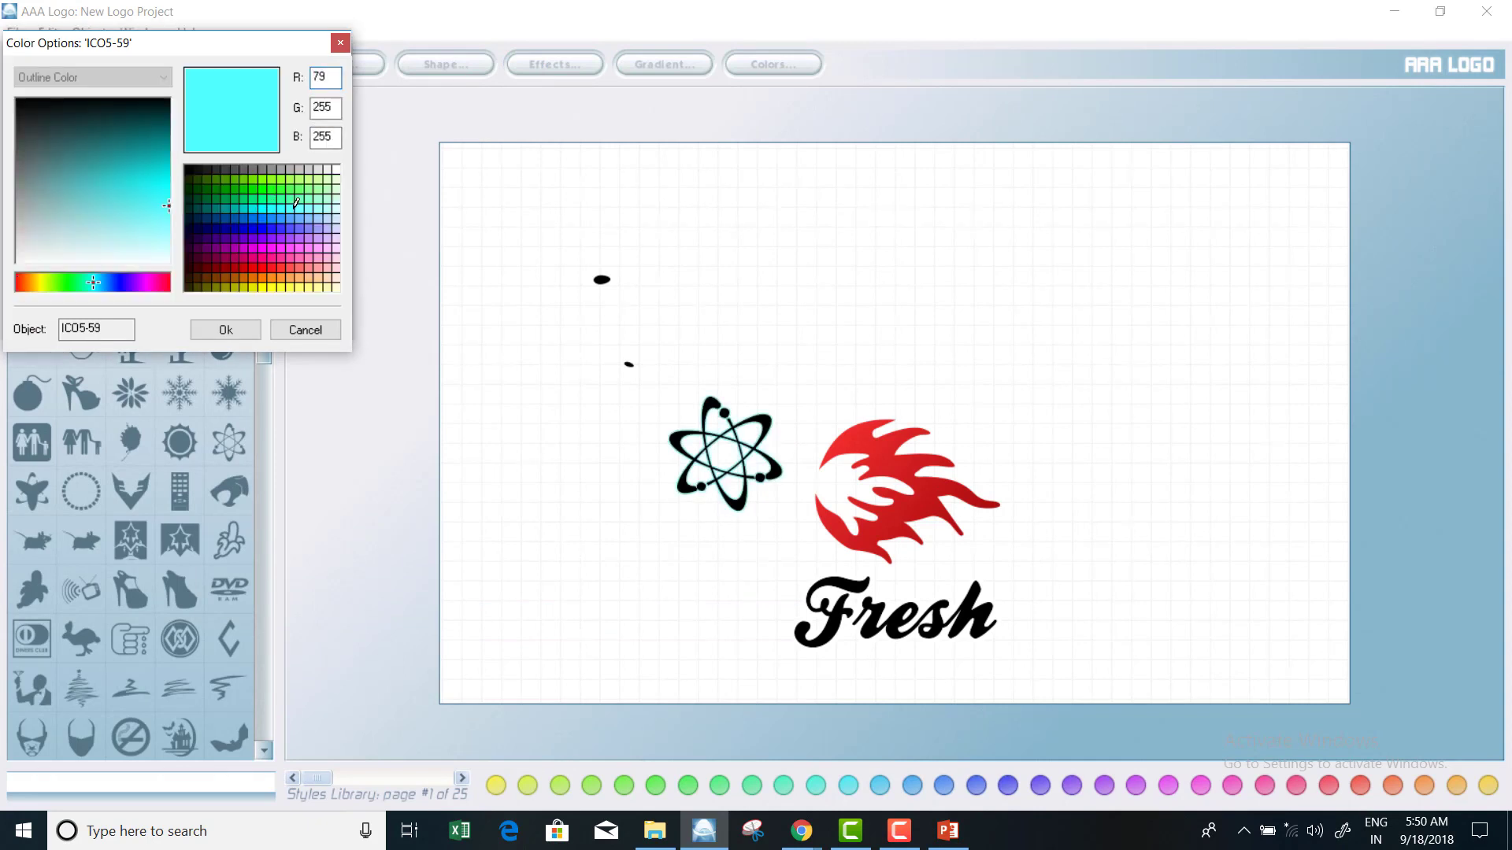
pyautogui.click(239, 339)
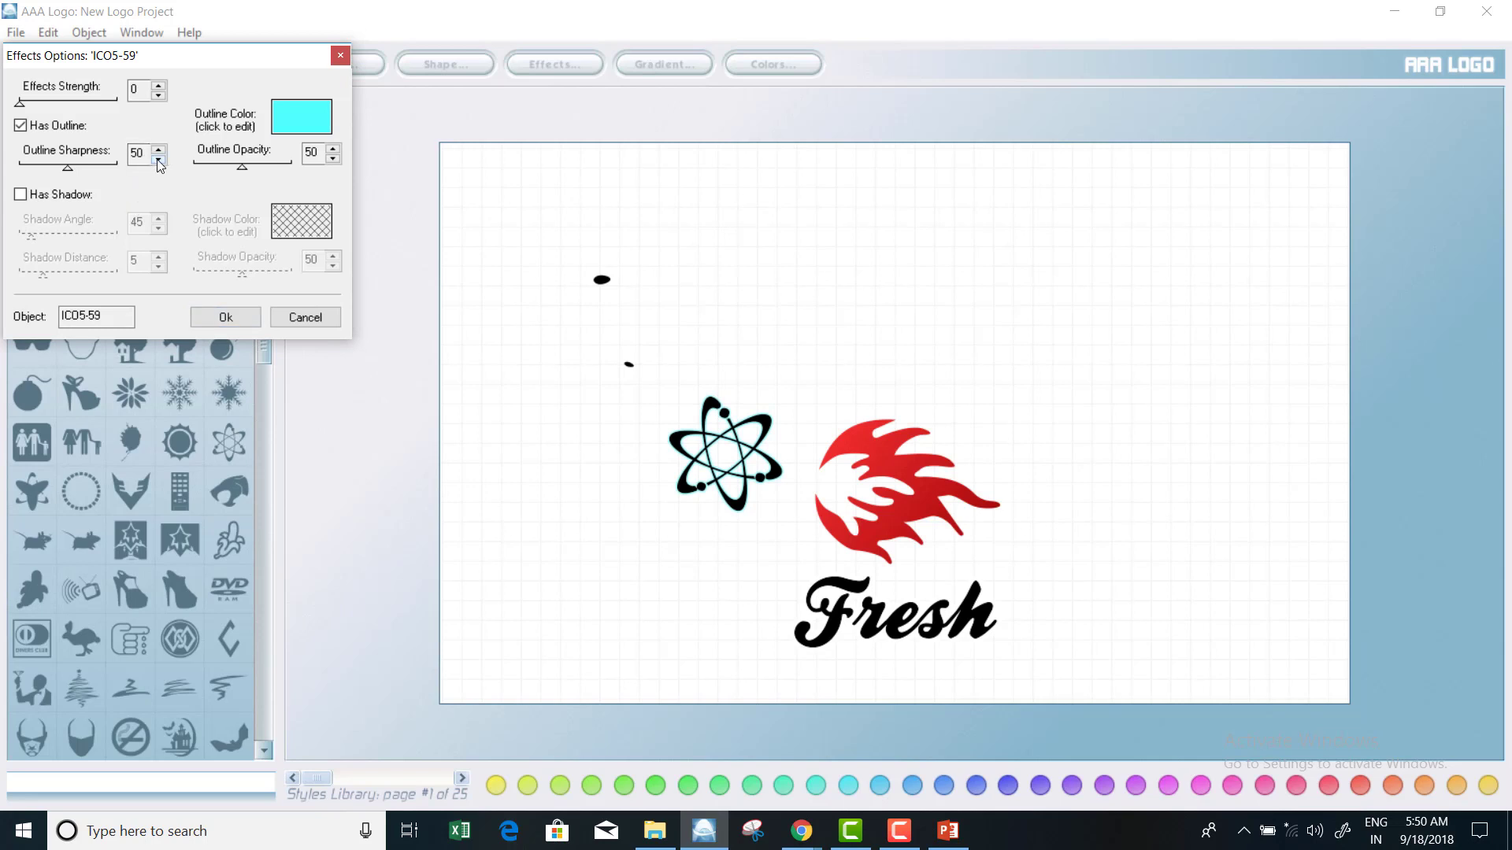
# Give the atom symbol a shadow in light red, RGB 255, 132, 132, and apply the effects.
pyautogui.click(20, 195)
pyautogui.click(322, 222)
pyautogui.click(311, 258)
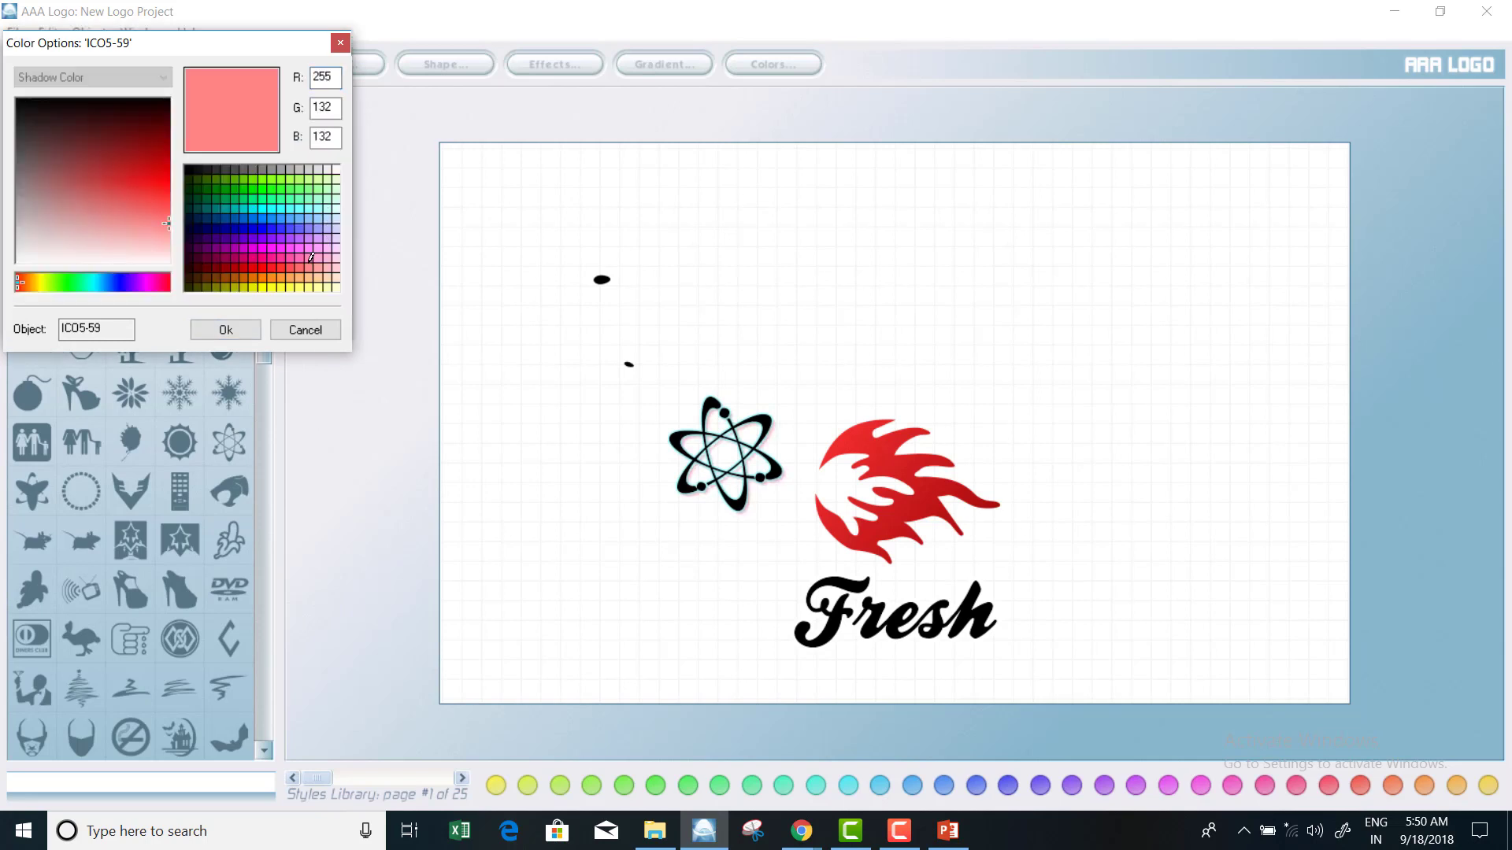
pyautogui.click(229, 330)
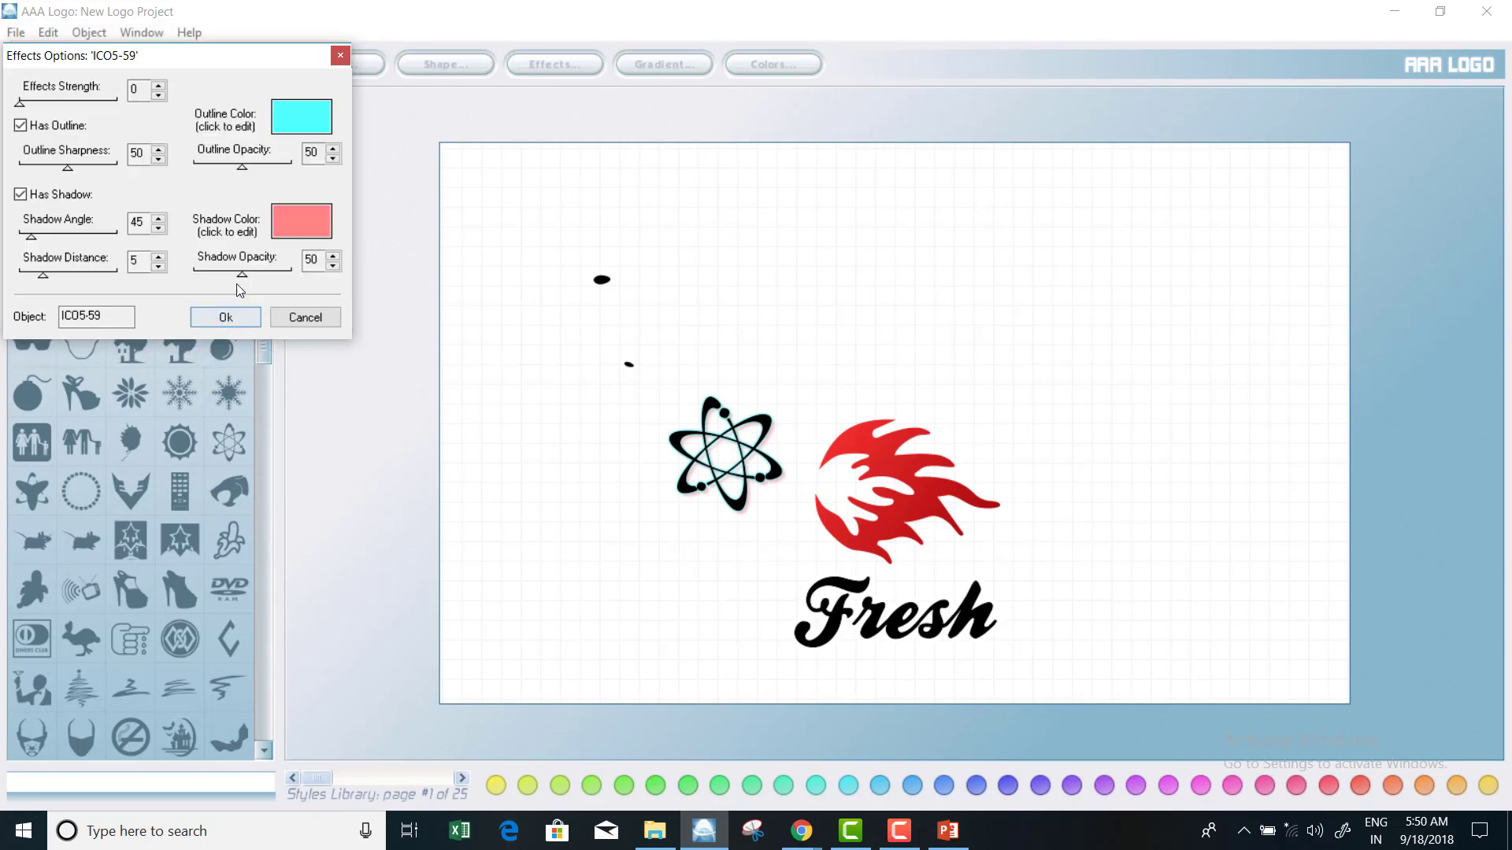
pyautogui.click(225, 317)
# Move the atom symbol onto the flame's left edge and shift the Fresh text slightly up and left beneath them.
pyautogui.moveTo(730, 451); pyautogui.dragTo(827, 483)
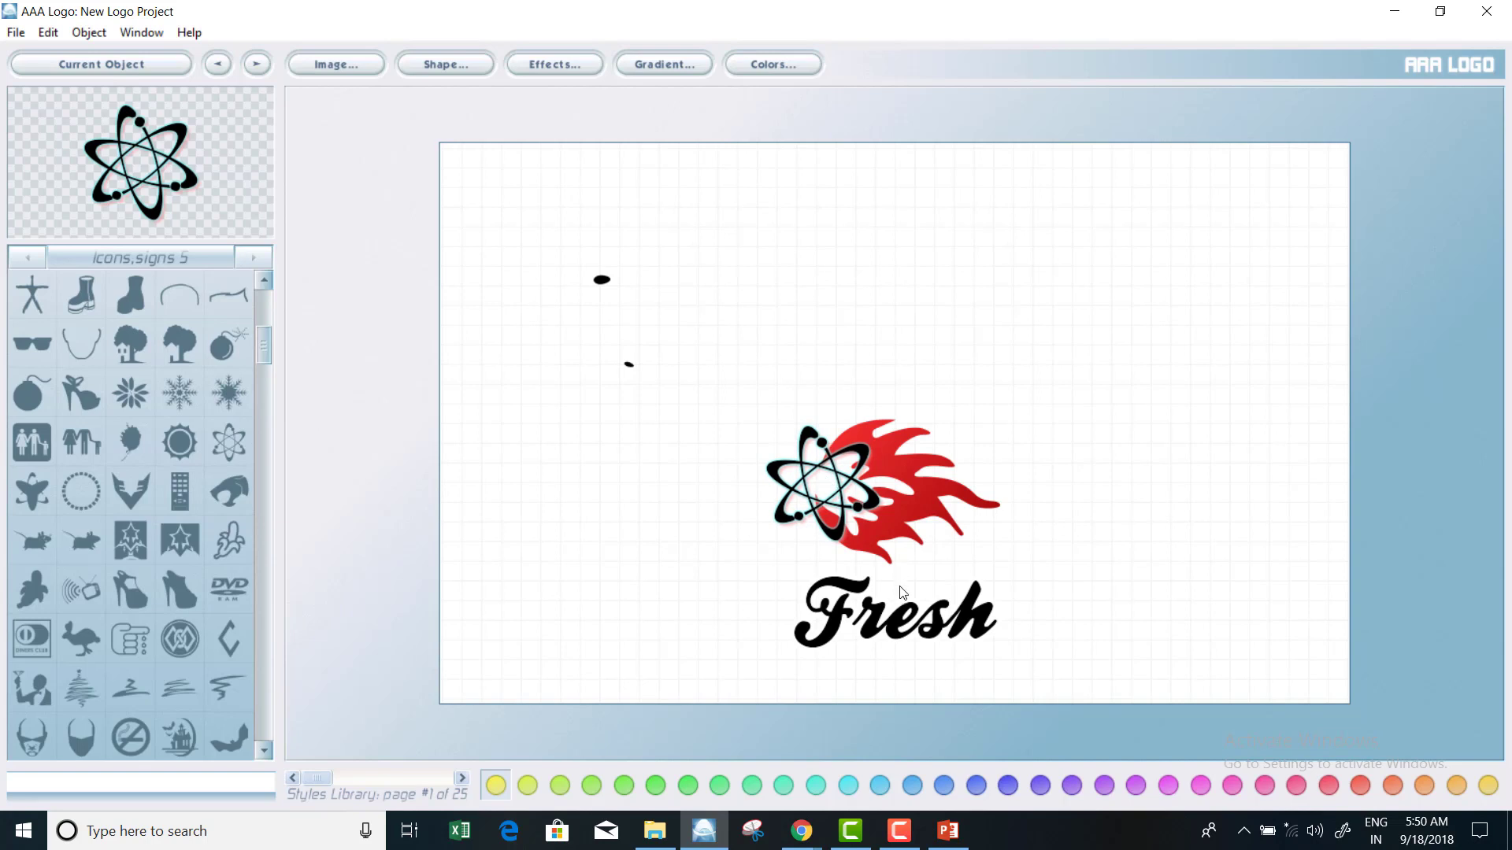
pyautogui.click(903, 617)
pyautogui.moveTo(903, 616); pyautogui.dragTo(849, 601)
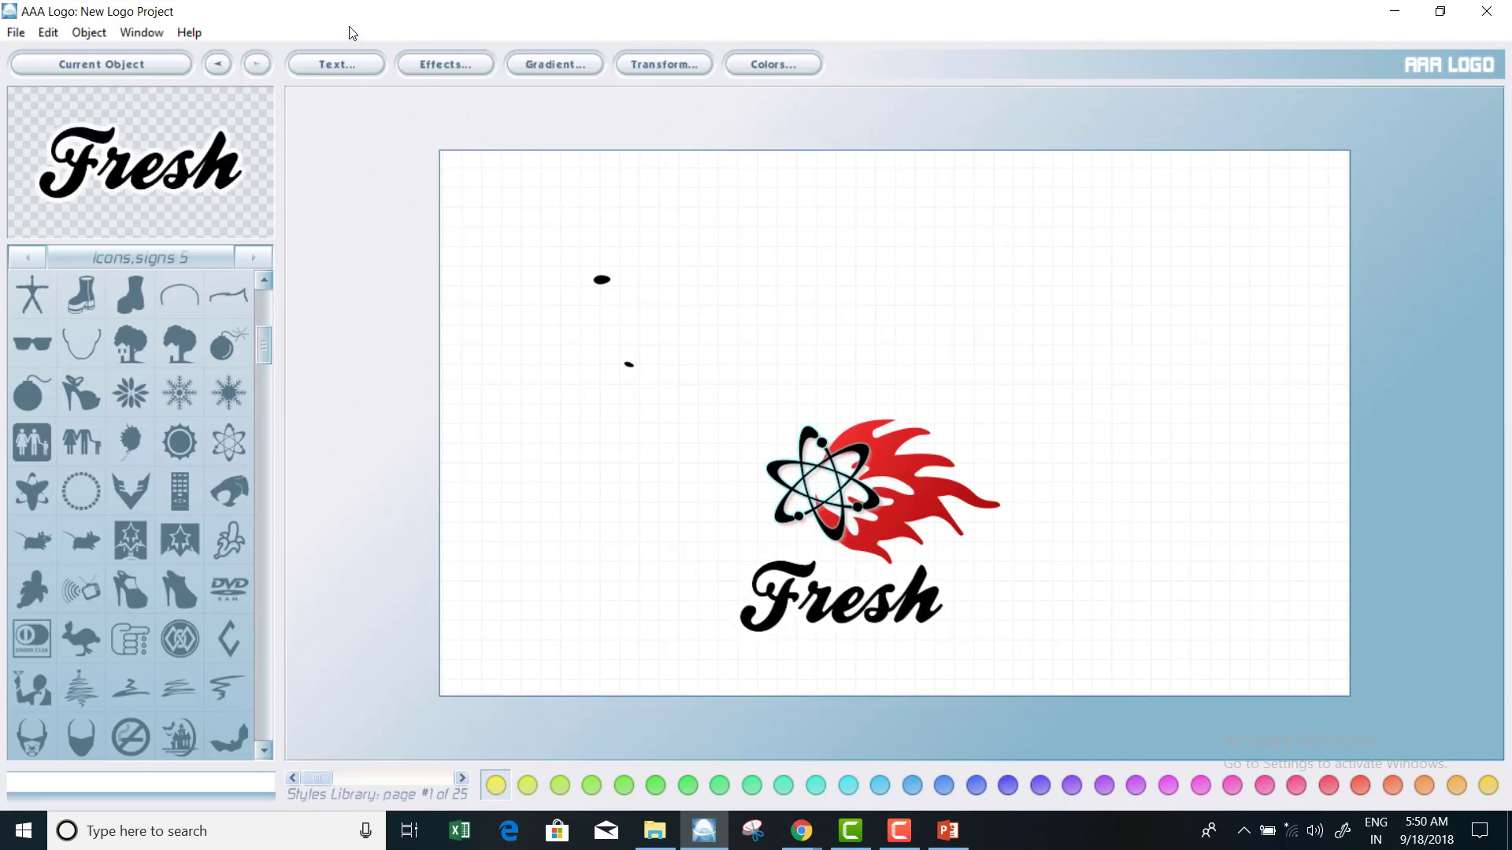
# Replace the Fresh text with "Margdarshan guru".
pyautogui.click(342, 66)
pyautogui.click(130, 111)
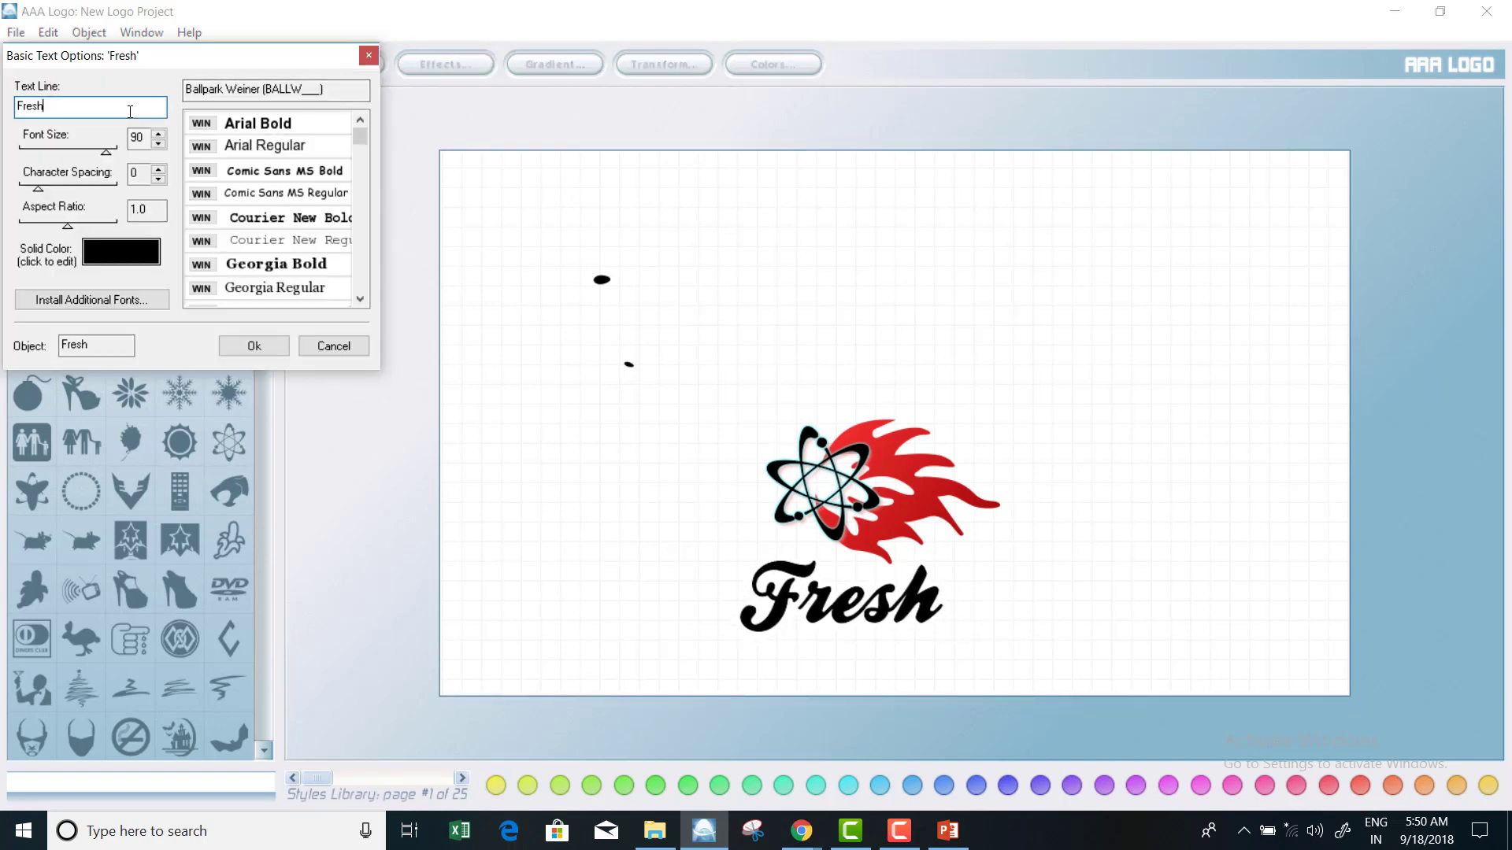
pyautogui.press('BackSpace')
pyautogui.press('BackSpace')
pyautogui.press('BackSpace')
pyautogui.press('BackSpace')
pyautogui.press('BackSpace')
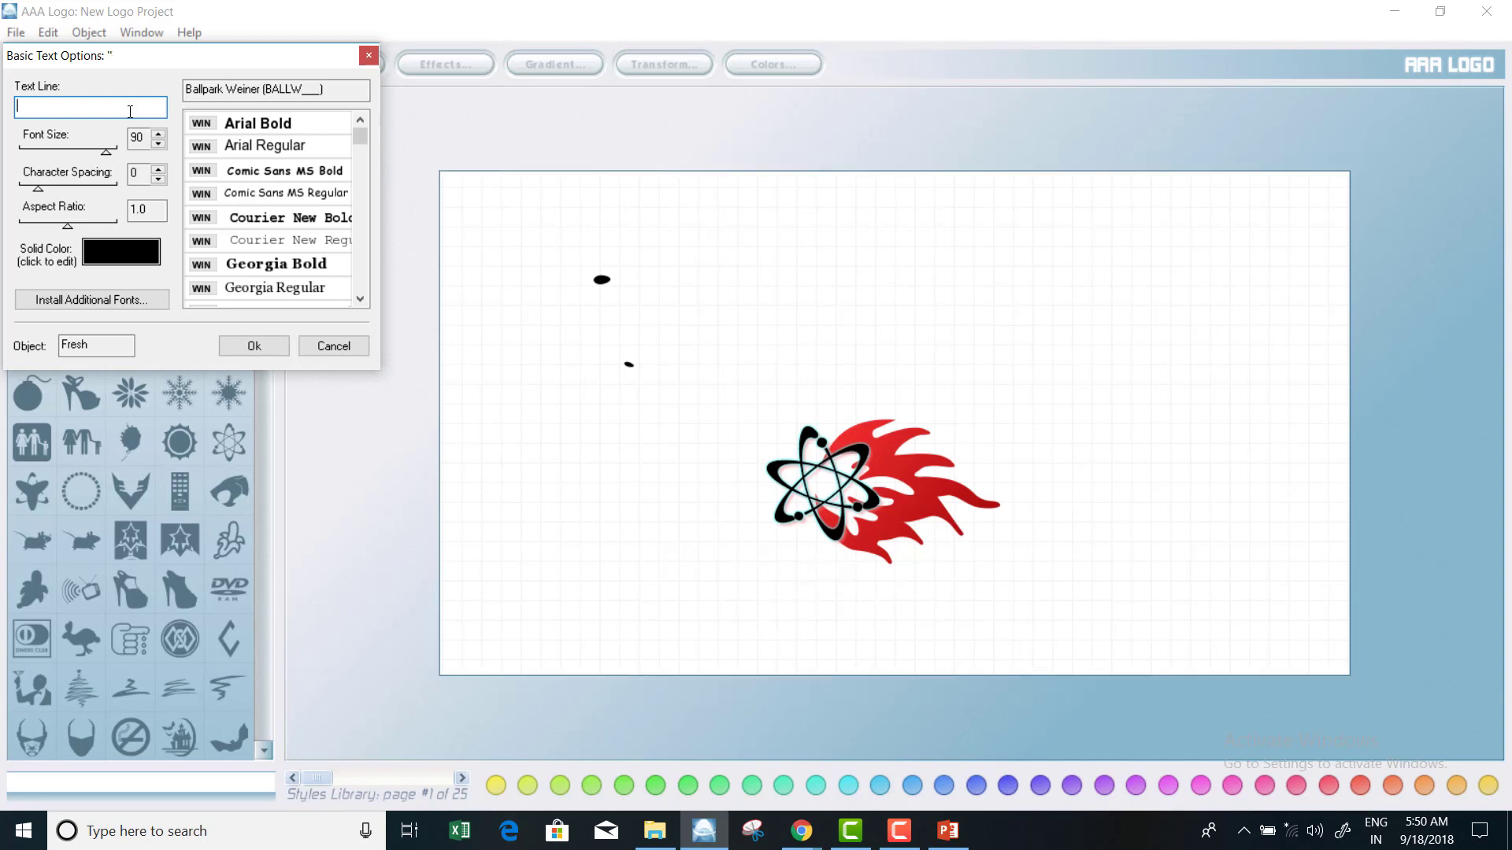
pyautogui.write('Margdar')
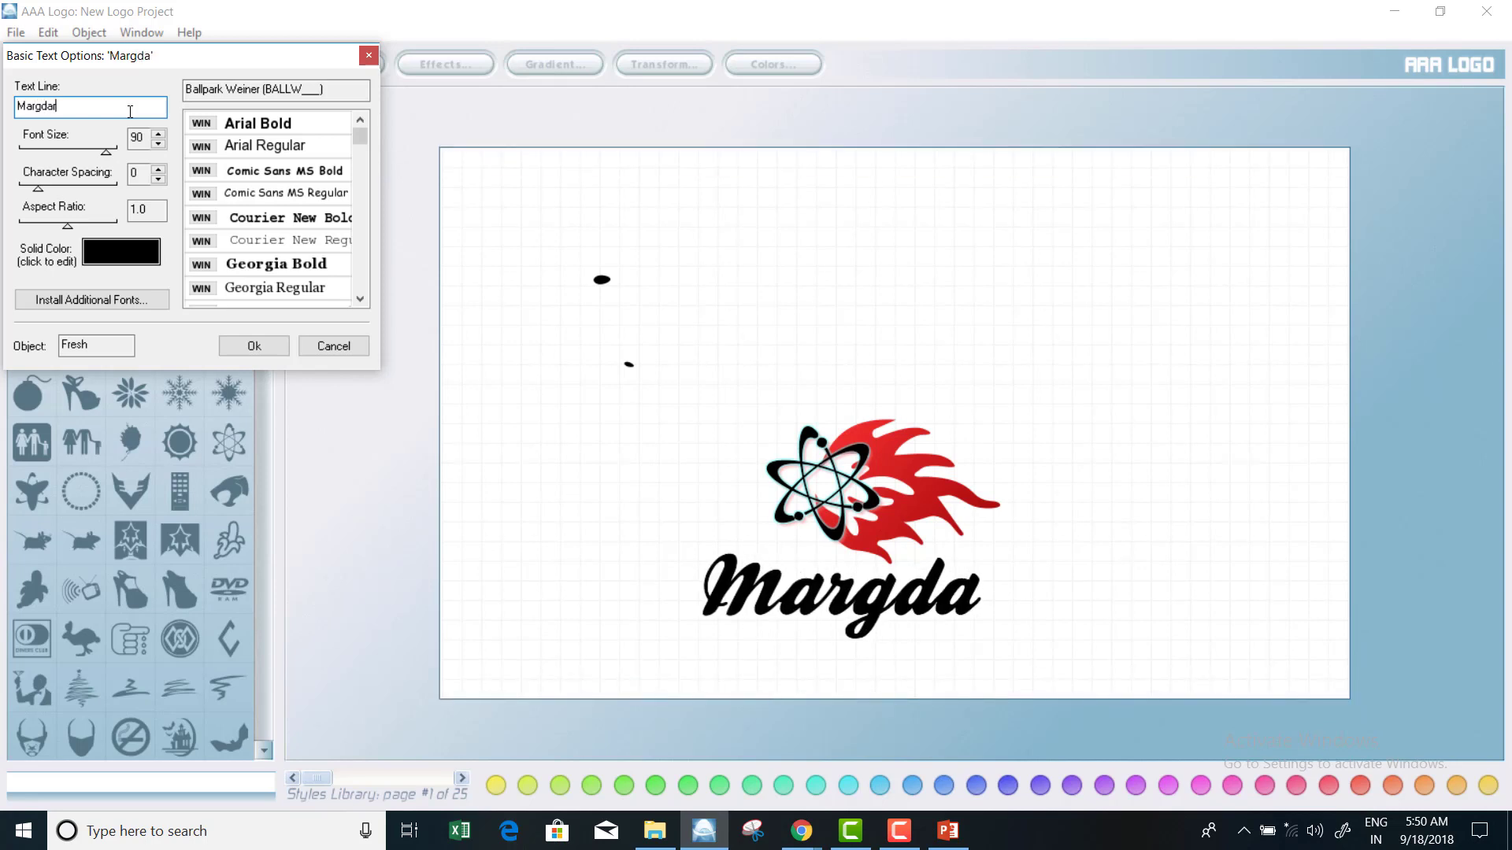
pyautogui.write('shn')
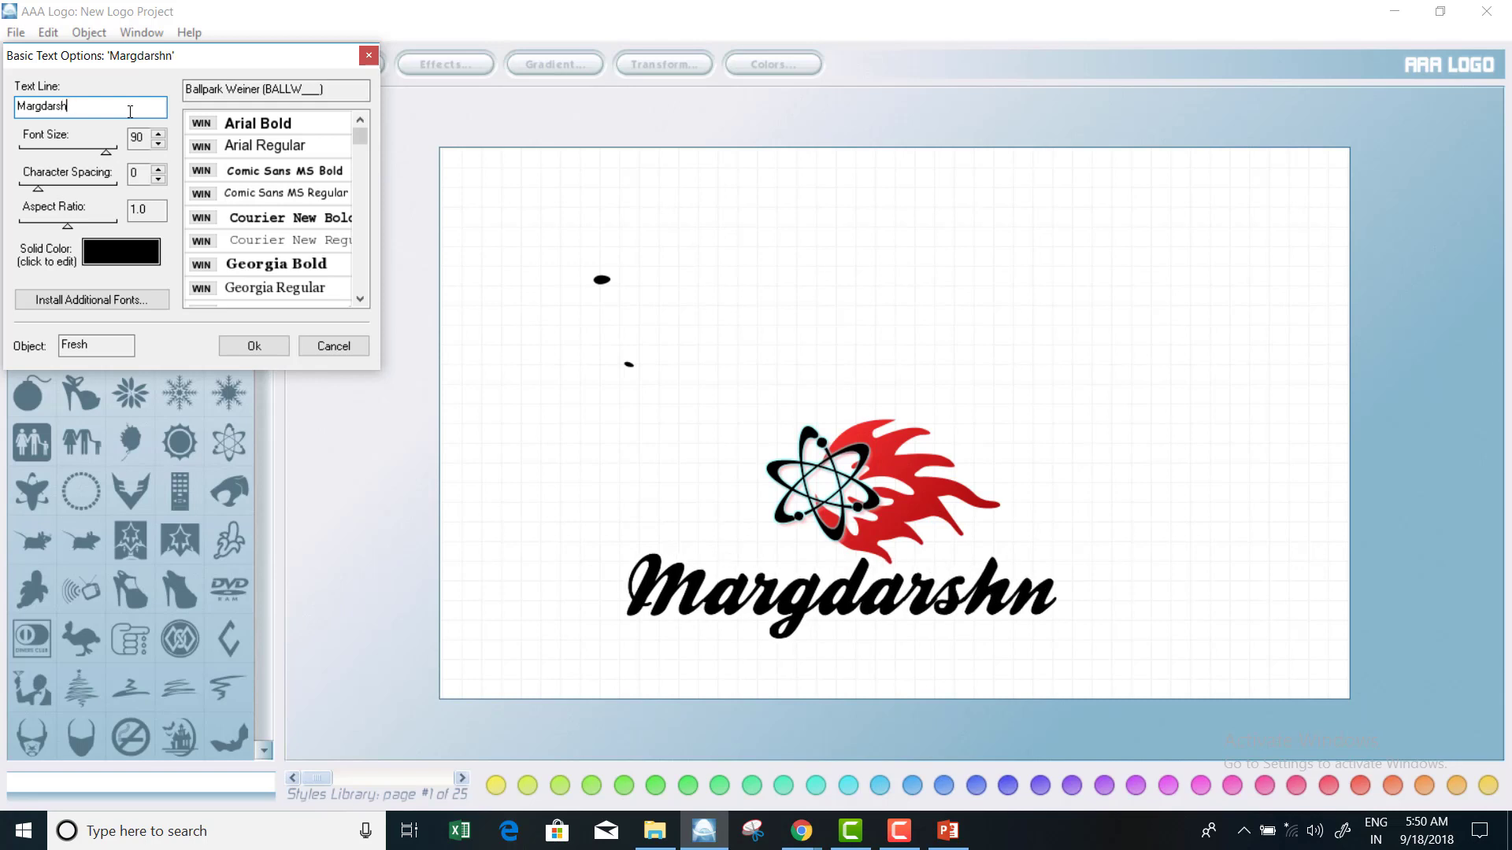
pyautogui.press('BackSpace')
pyautogui.write('an')
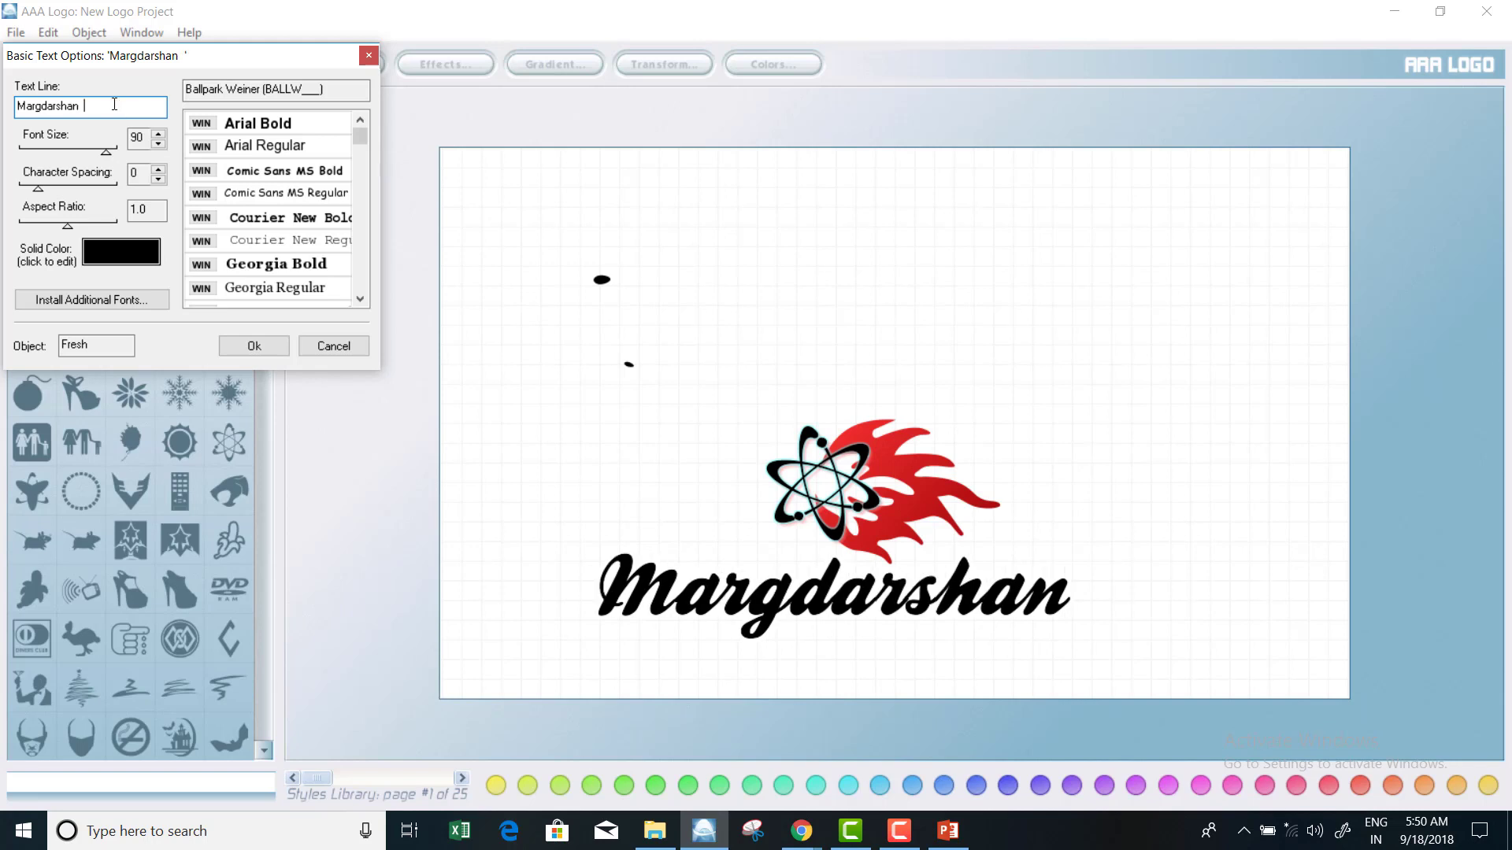
pyautogui.write(' g')
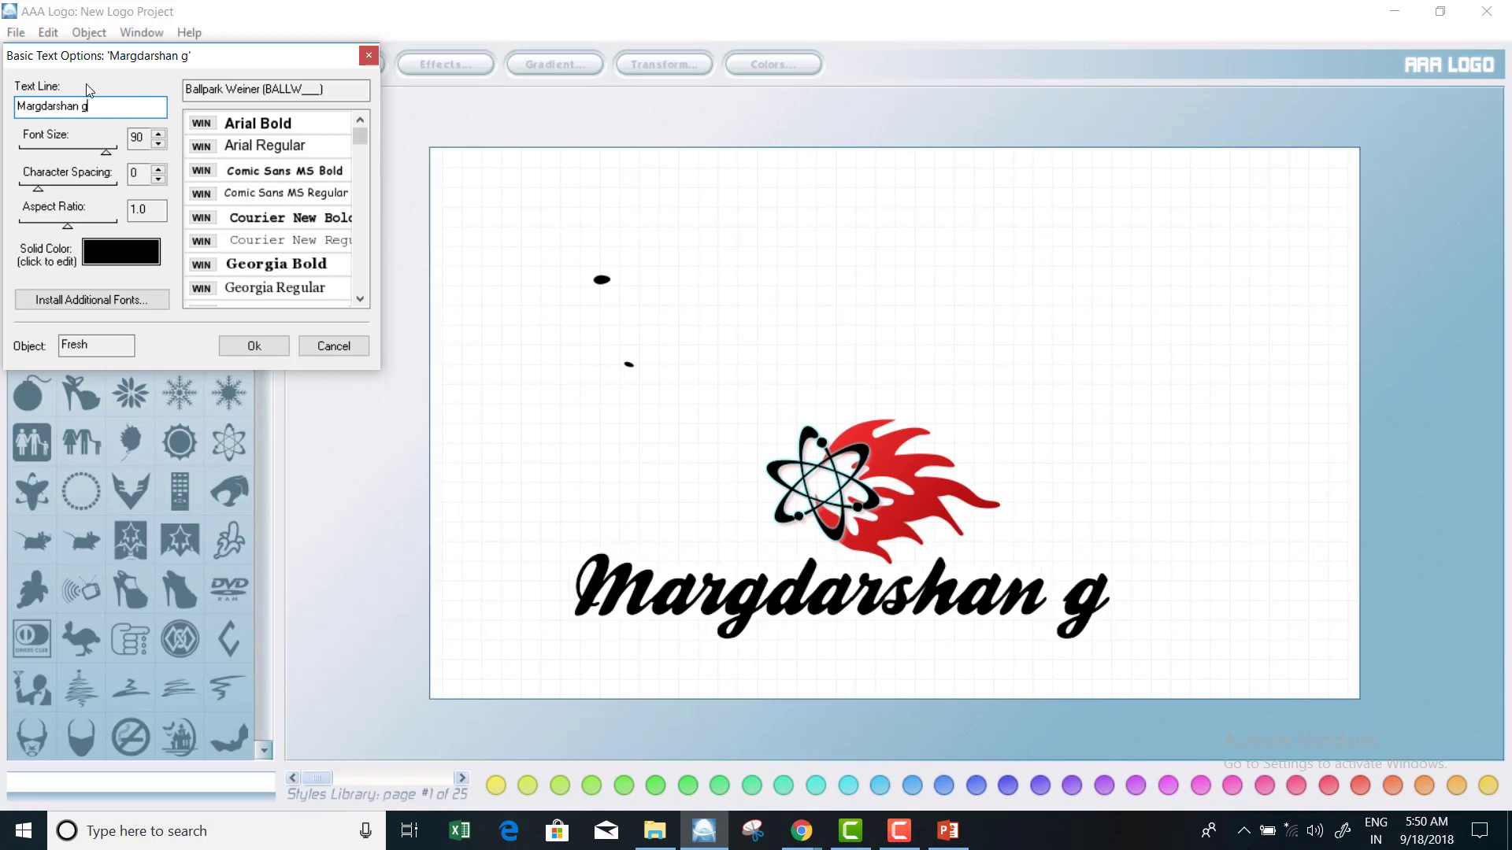
pyautogui.write('uru')
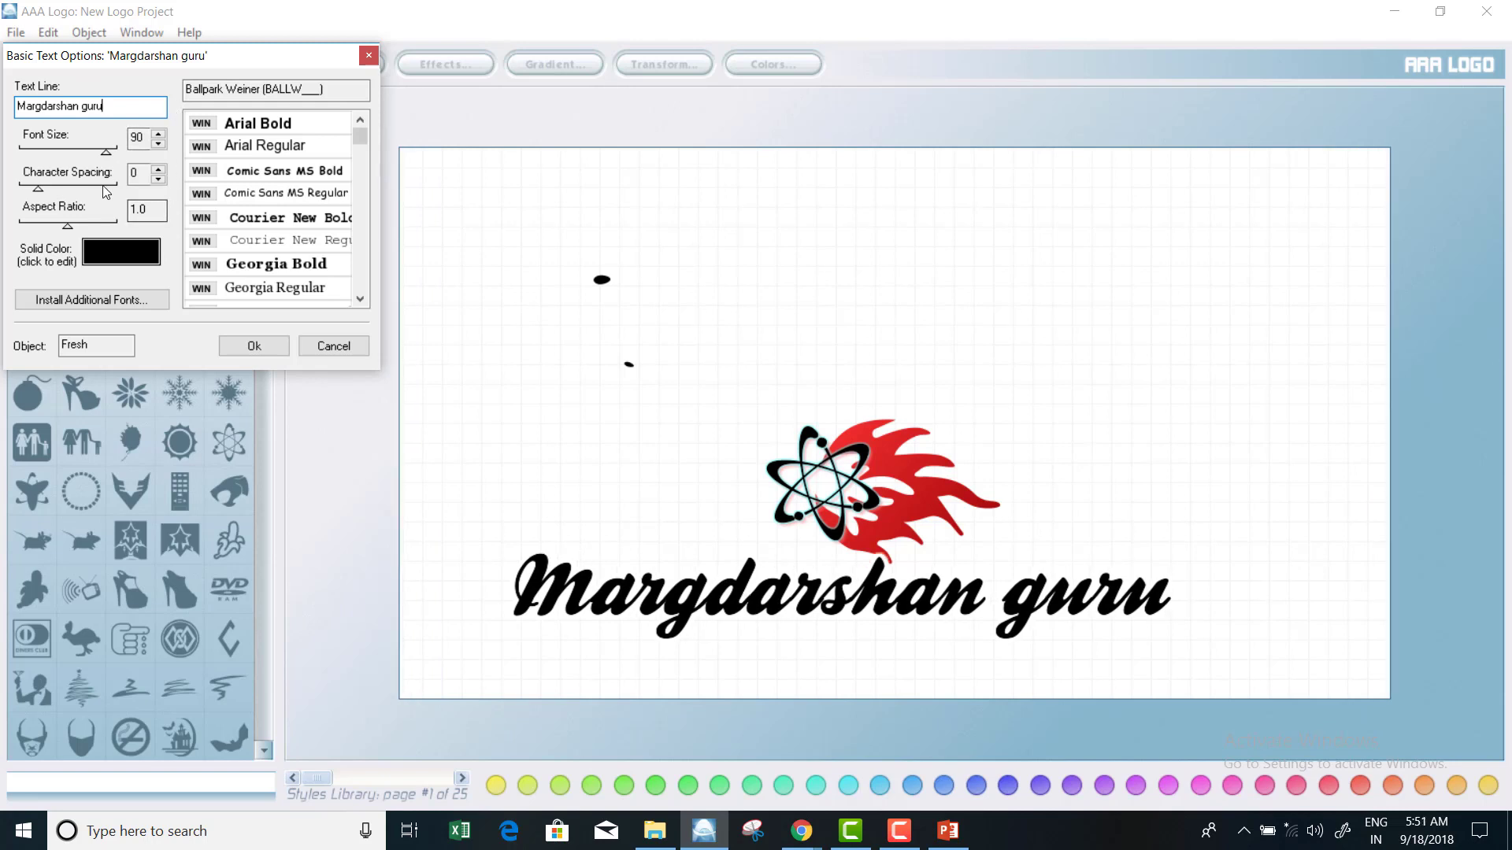
pyautogui.click(625, 377)
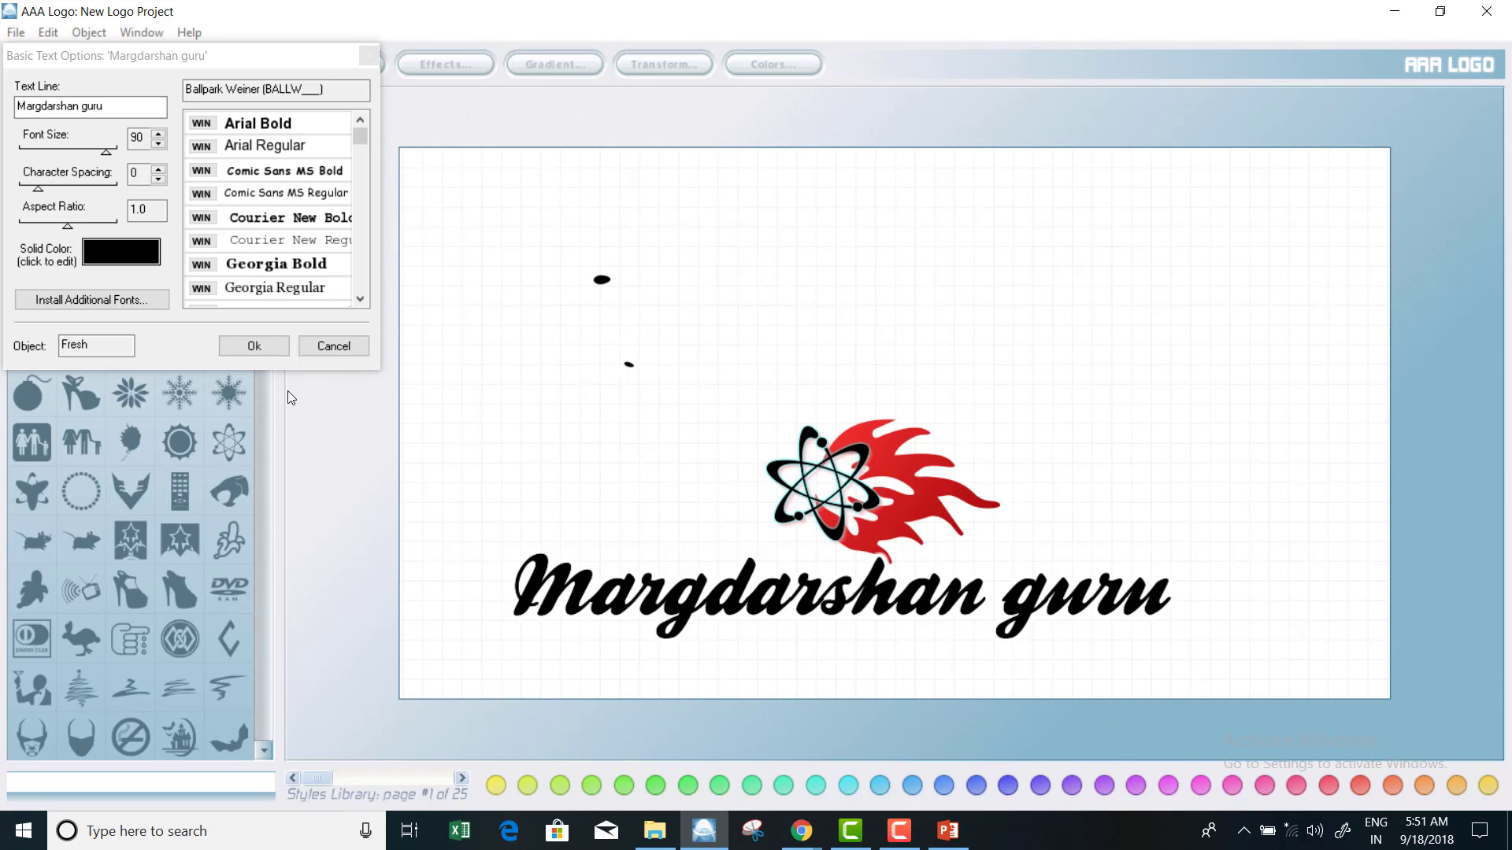
pyautogui.click(264, 339)
# Delete the two remaining seeds from the canvas's upper left area.
pyautogui.click(628, 365)
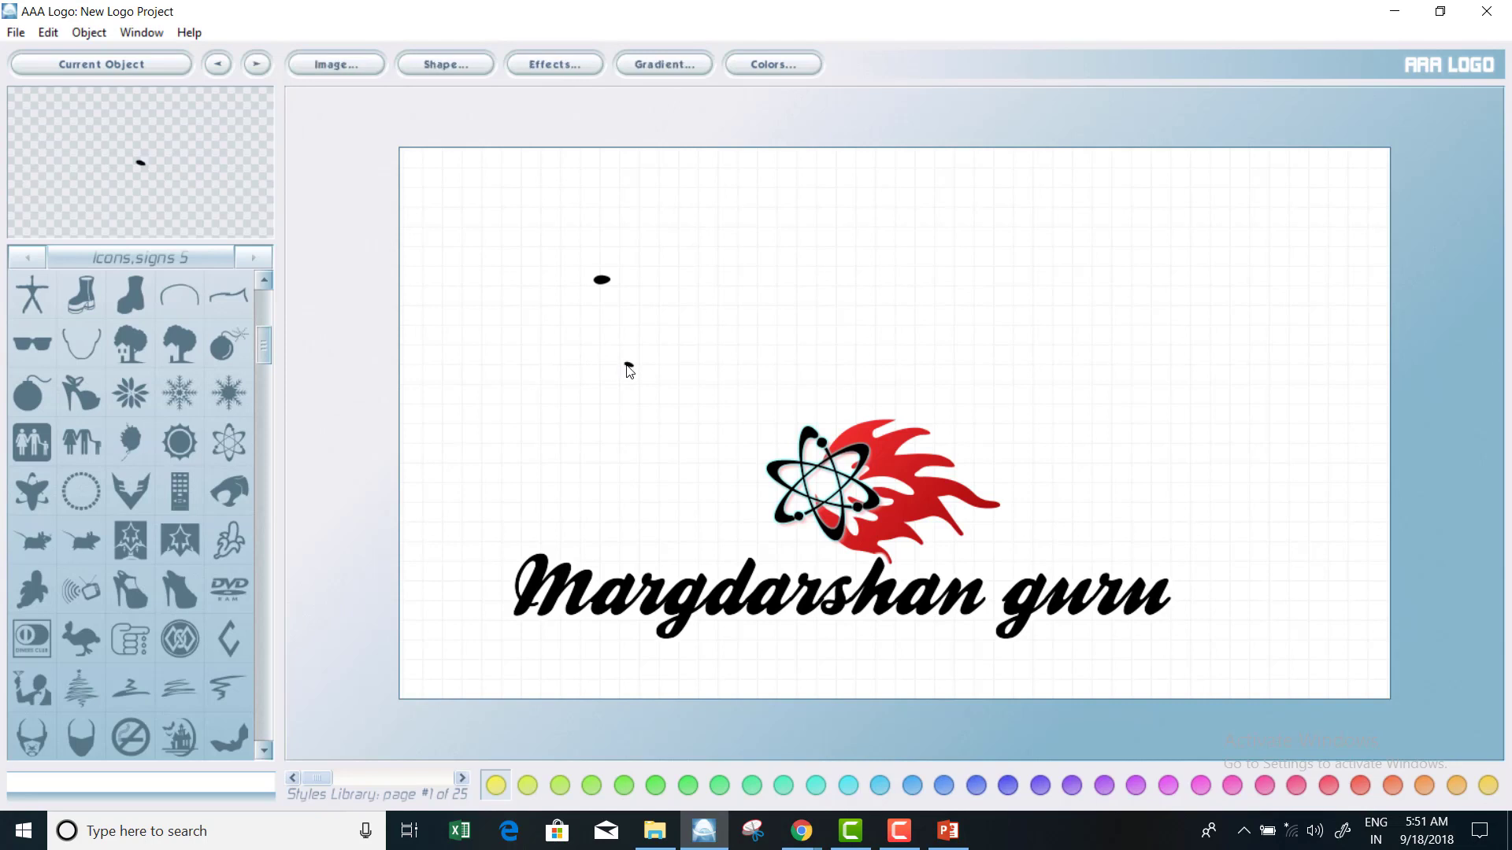
pyautogui.press('Delete')
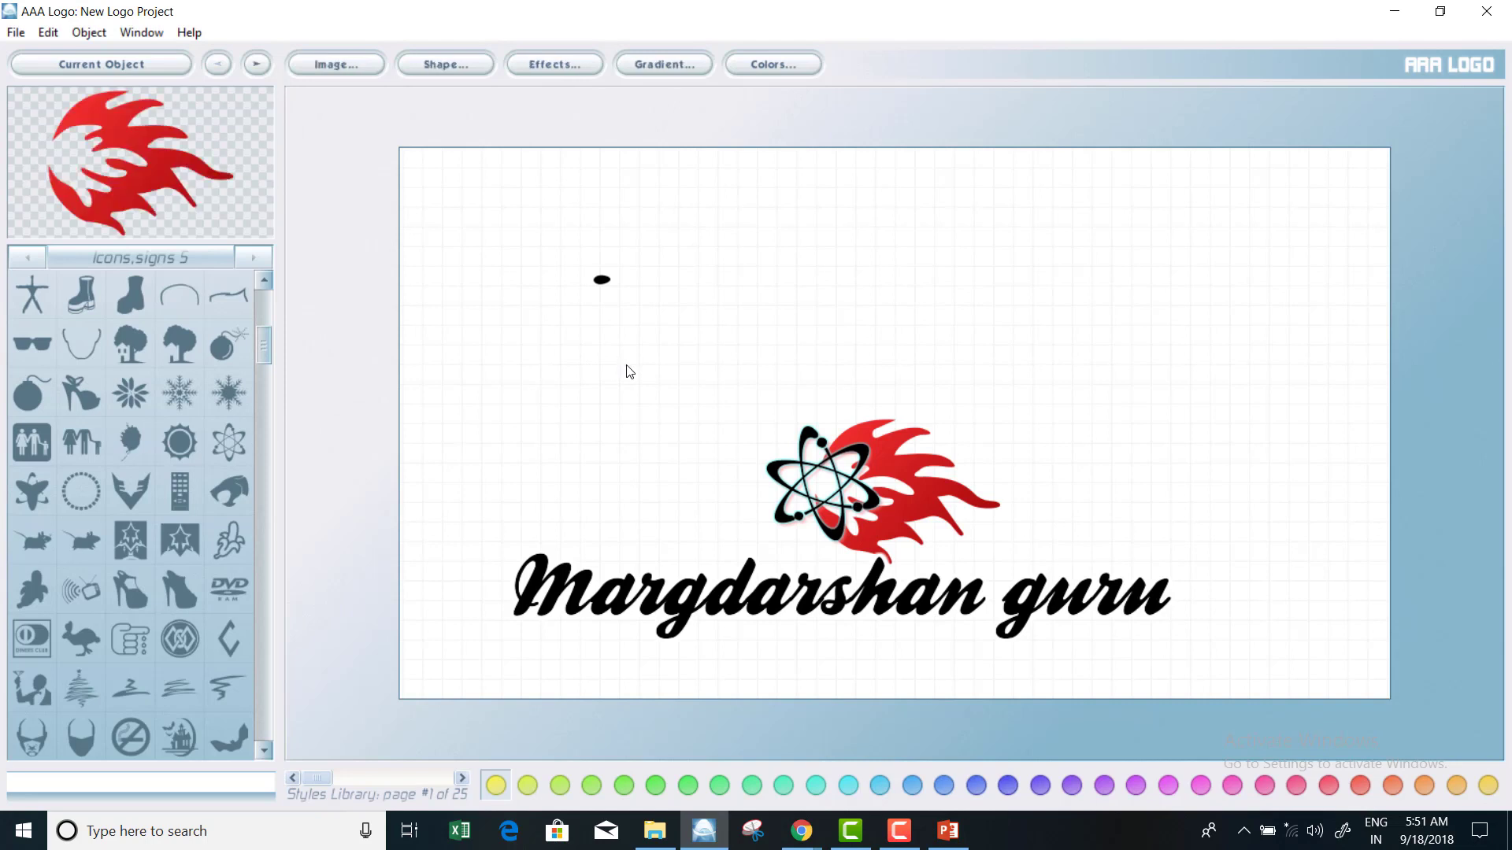
pyautogui.click(603, 281)
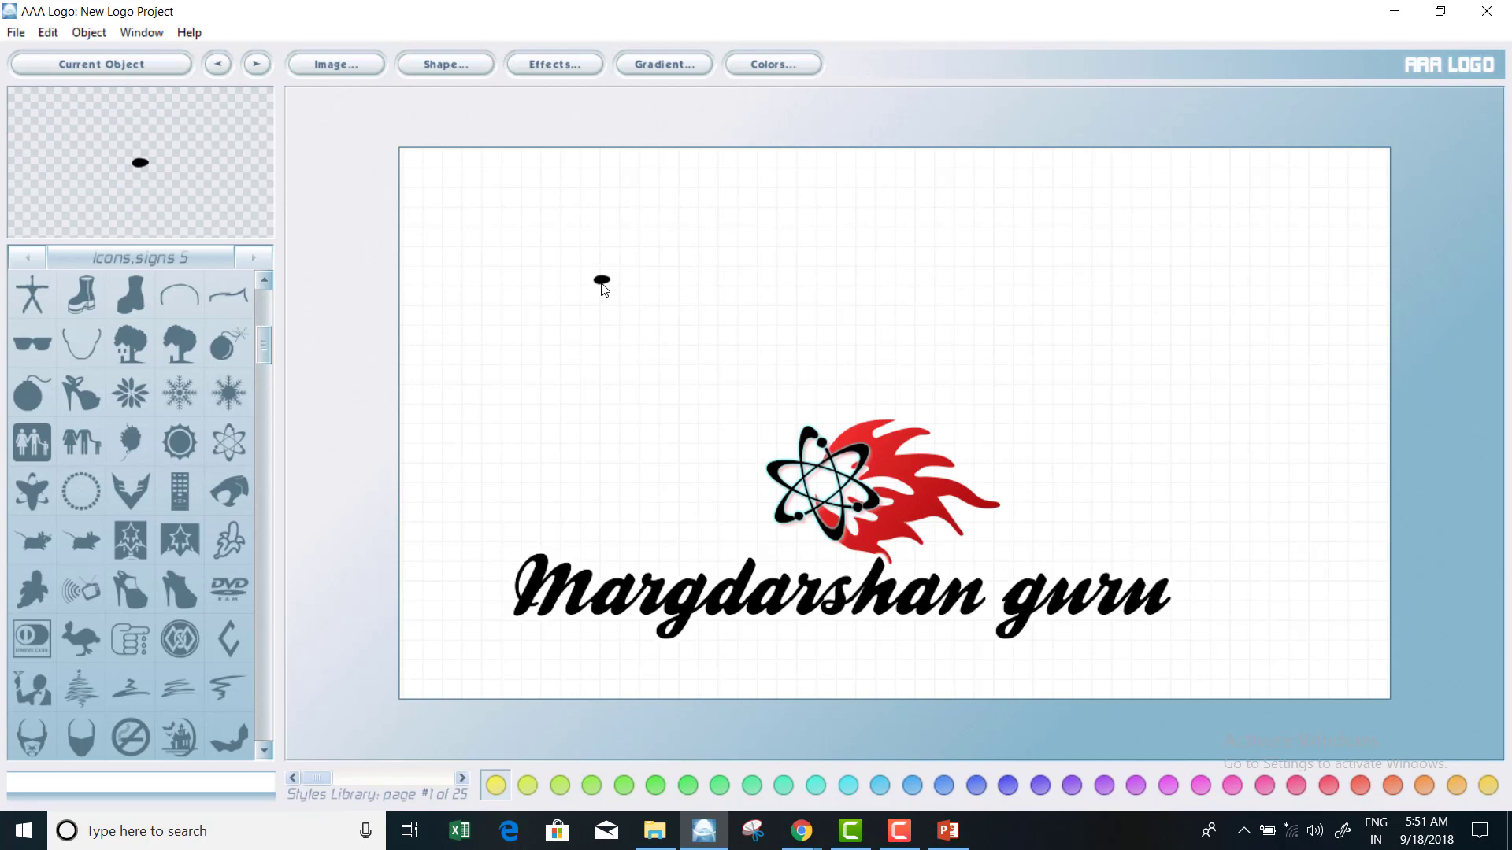
pyautogui.press('Delete')
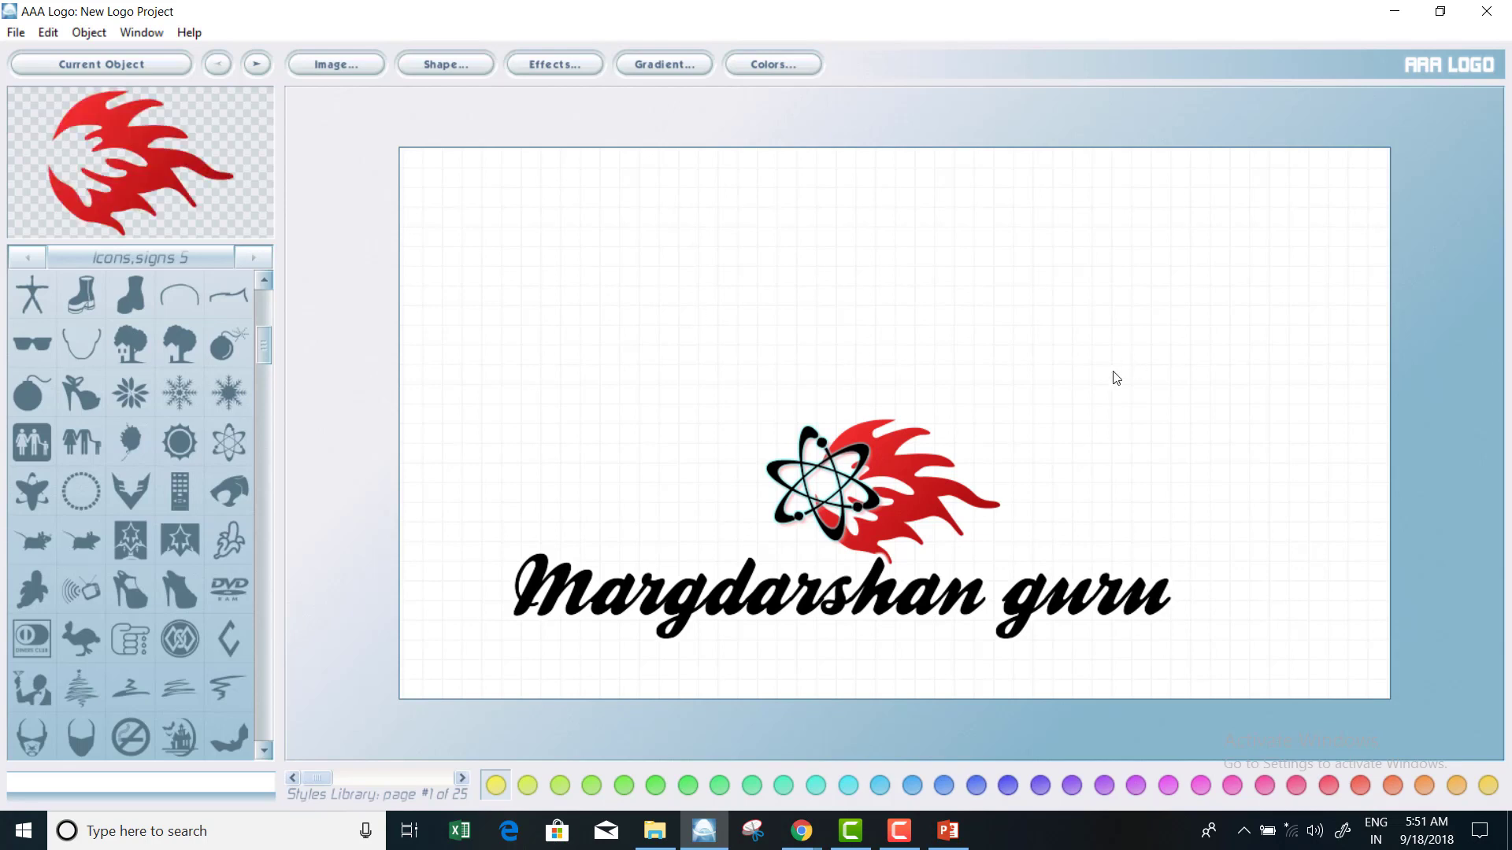
# Reduce the Margdarshan guru text to font size 45 and place it centred just below the atom and flame.
pyautogui.moveTo(892, 601); pyautogui.dragTo(899, 622)
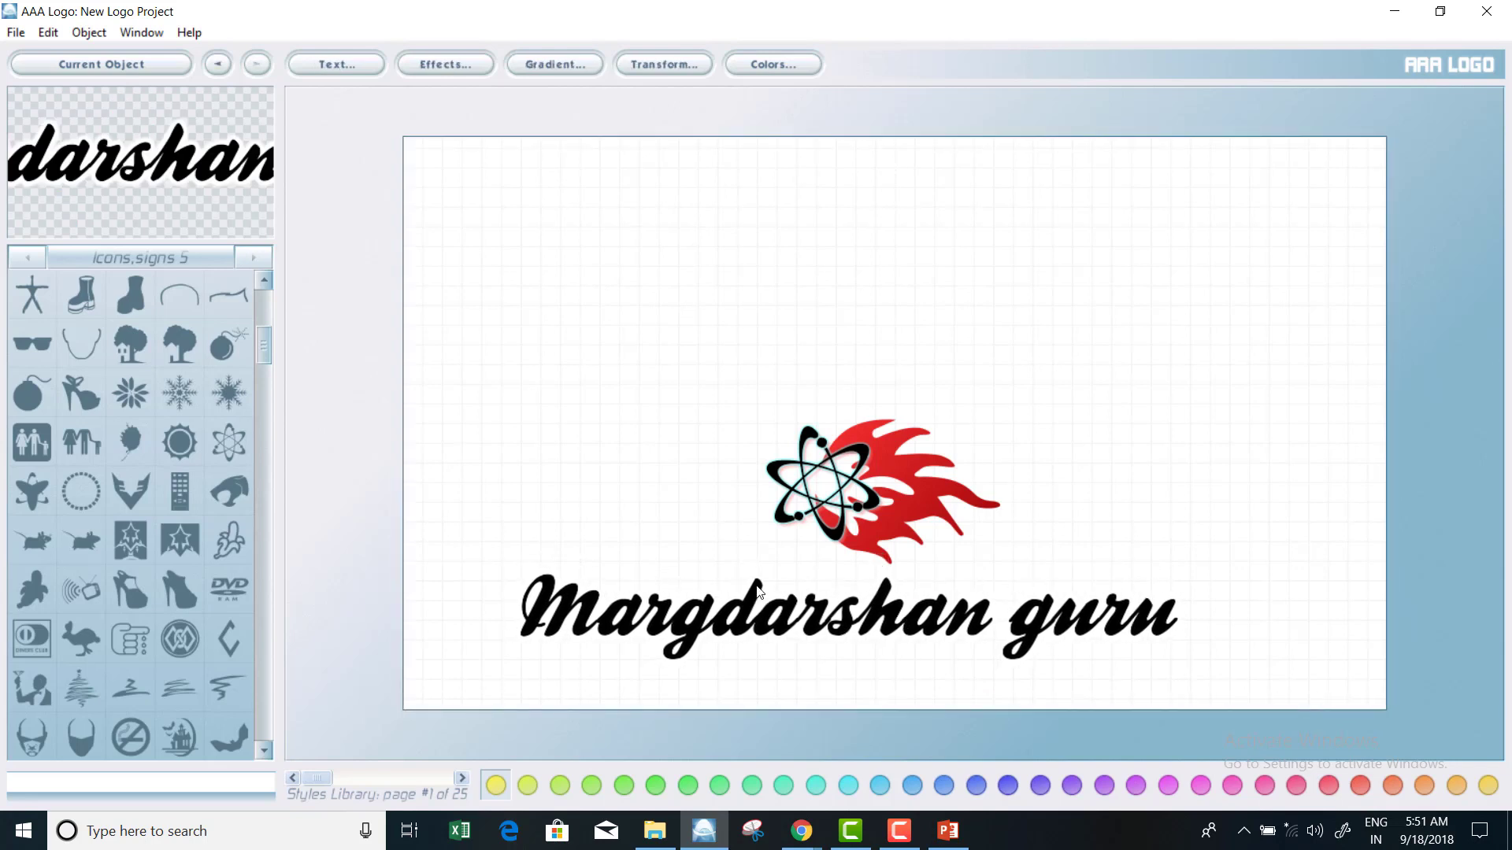
pyautogui.click(319, 62)
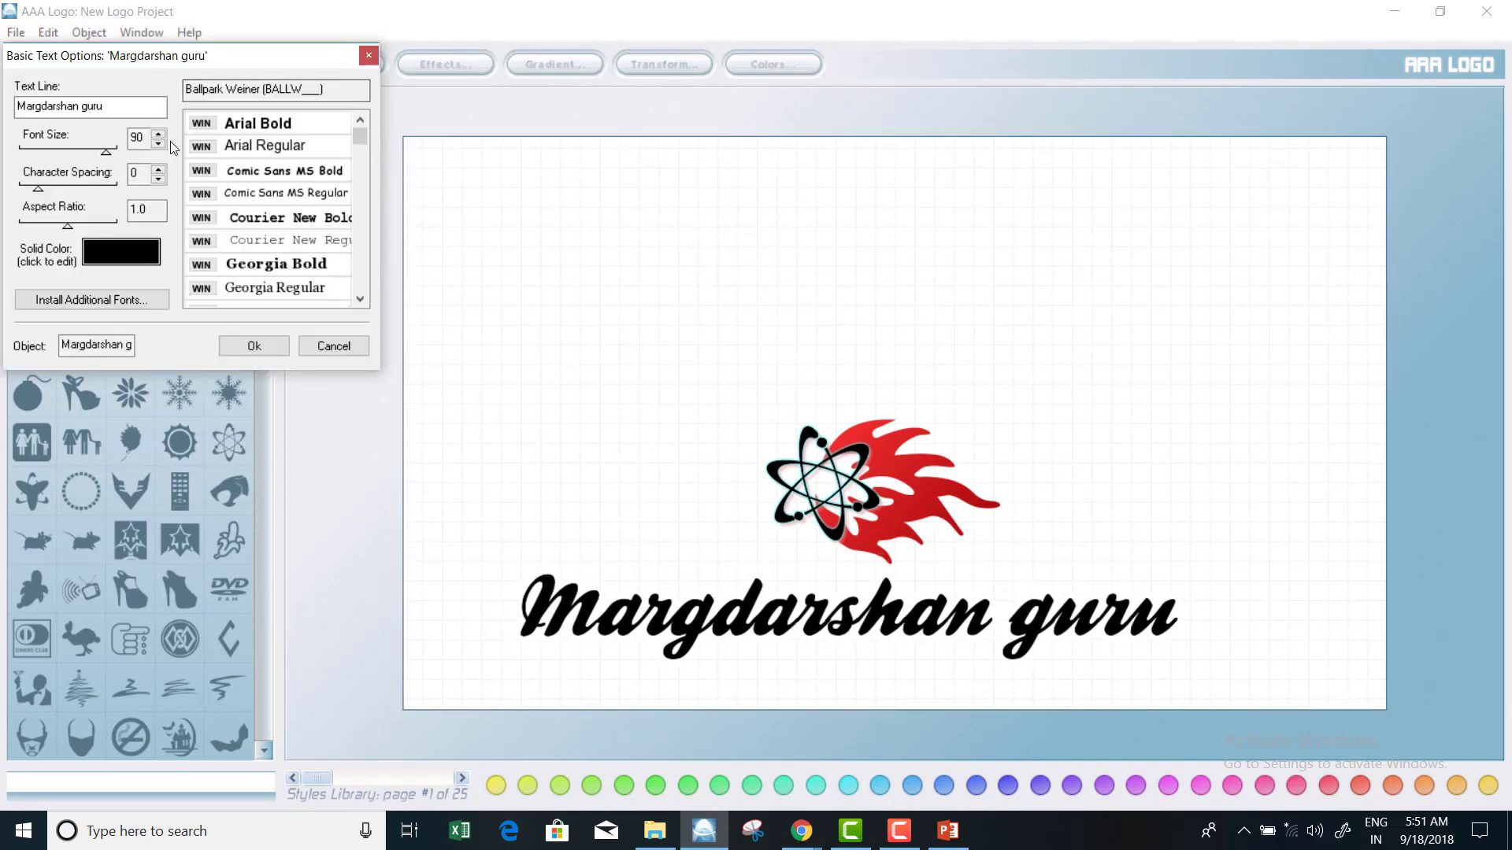
pyautogui.click(159, 144)
pyautogui.click(159, 144)
pyautogui.click(159, 144)
pyautogui.click(159, 144)
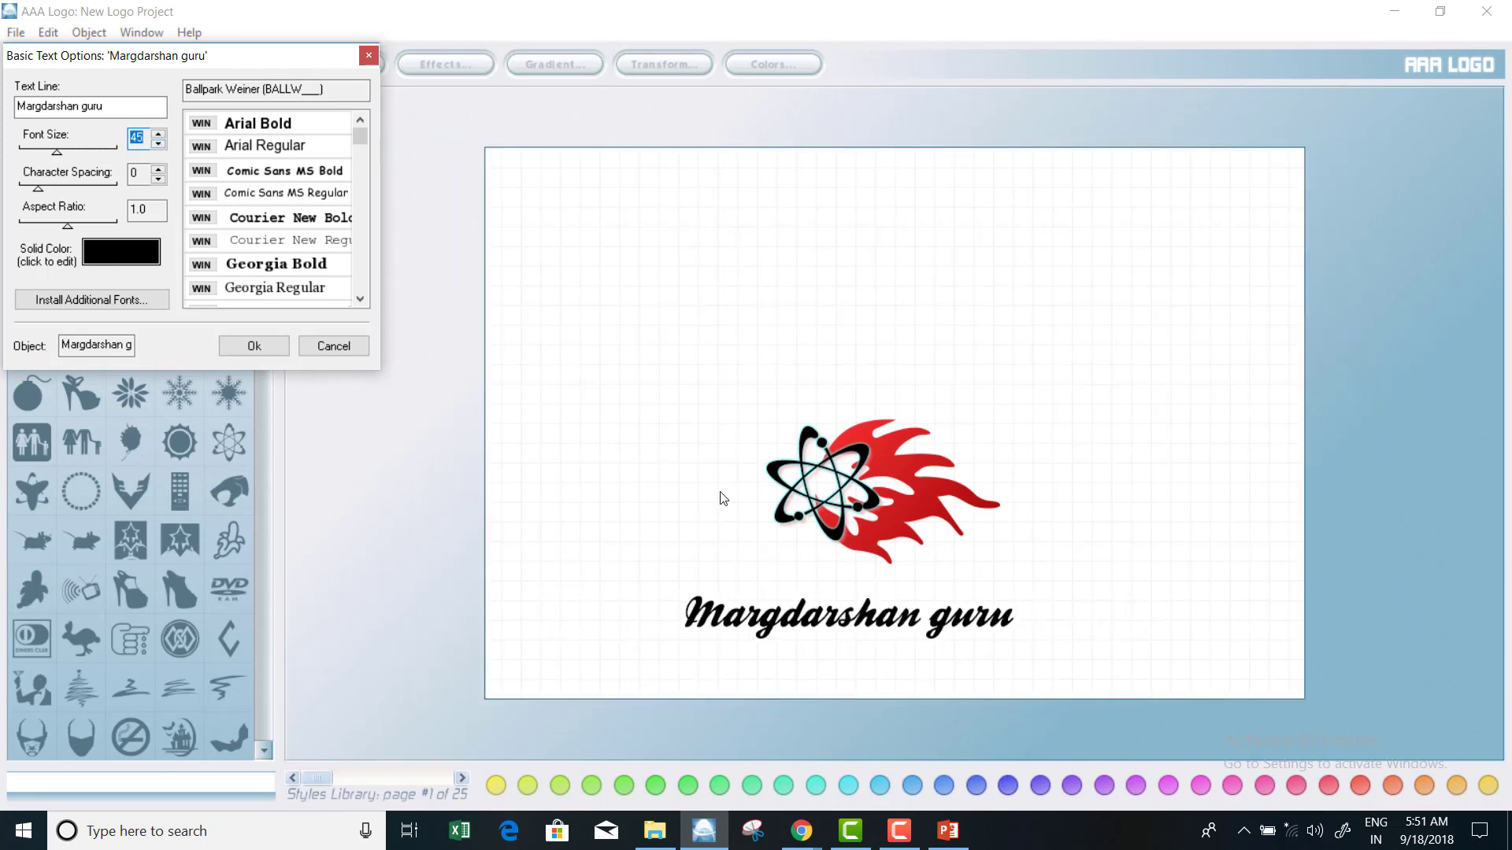
pyautogui.moveTo(892, 626); pyautogui.dragTo(909, 599)
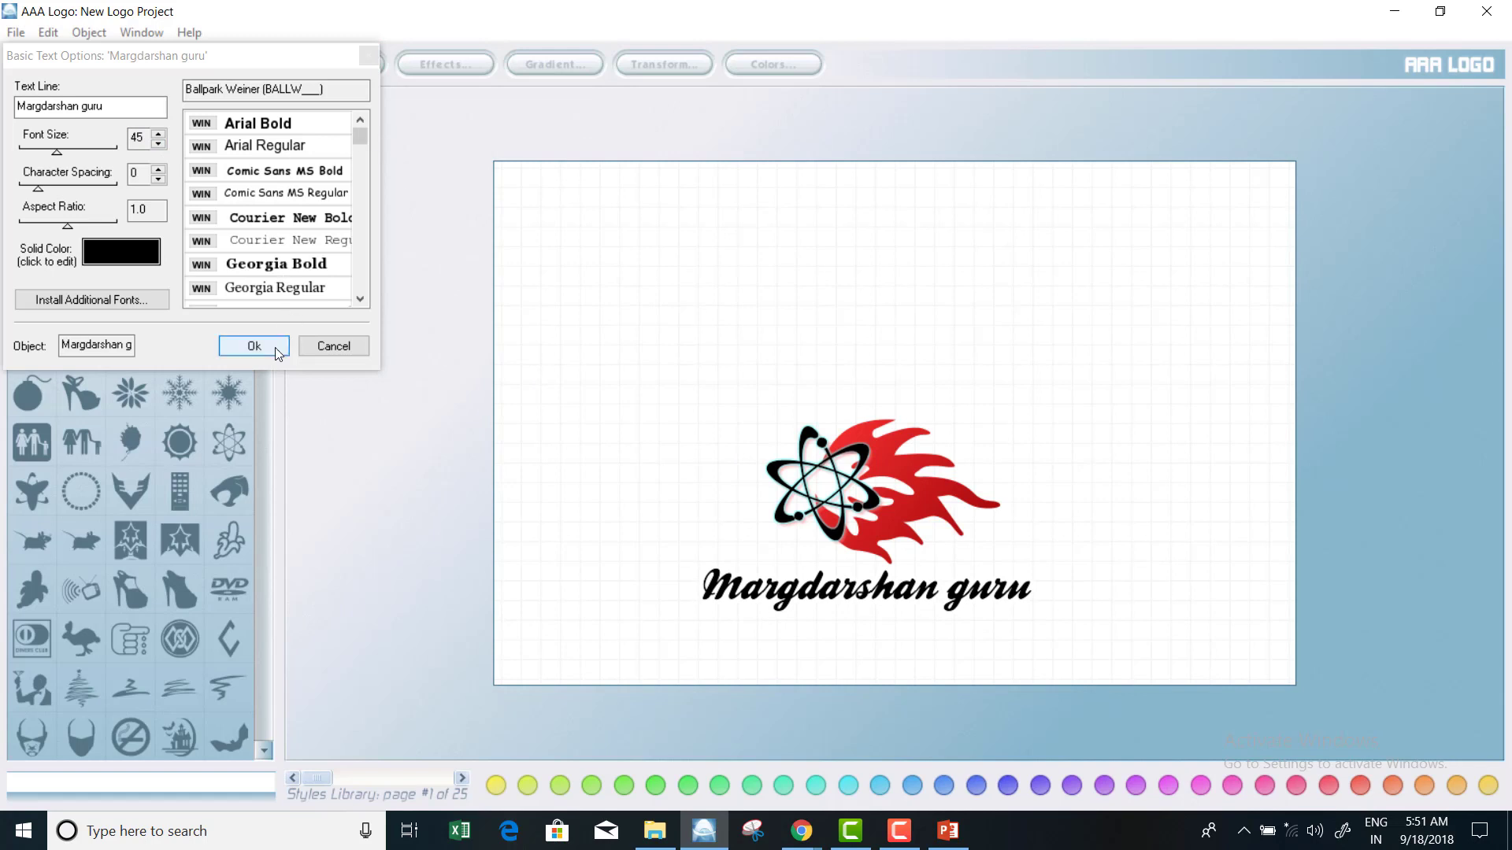
pyautogui.click(250, 347)
# Bend the Margdarshan guru text outside with a bend radius of 10.
pyautogui.click(655, 64)
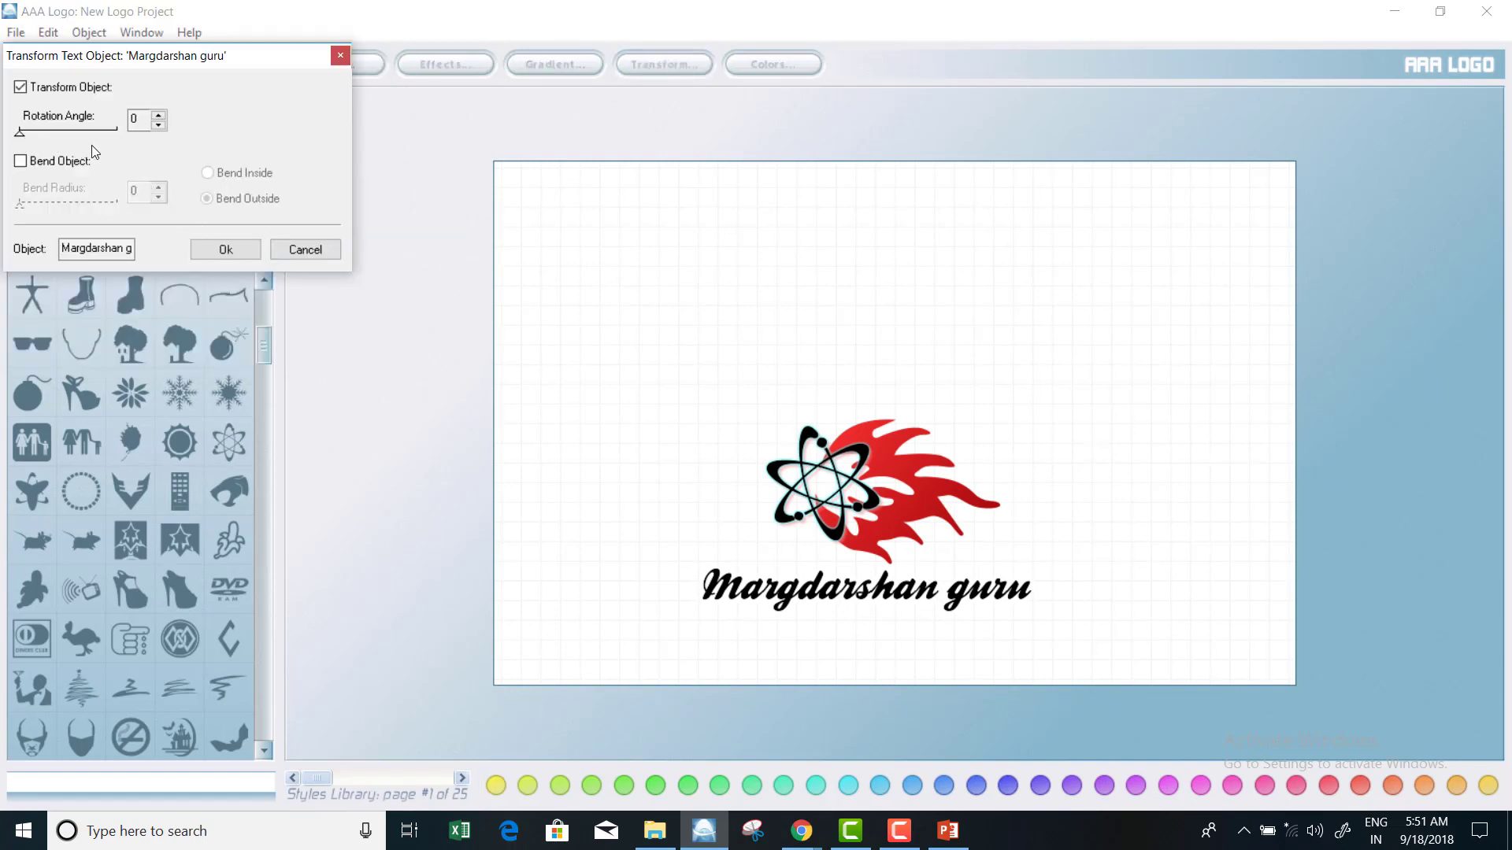
pyautogui.moveTo(20, 132)
pyautogui.mouseDown()
pyautogui.moveTo(64, 140)
pyautogui.moveTo(6, 139)
pyautogui.moveTo(32, 139)
pyautogui.moveTo(19, 142)
pyautogui.mouseUp()
pyautogui.click(21, 162)
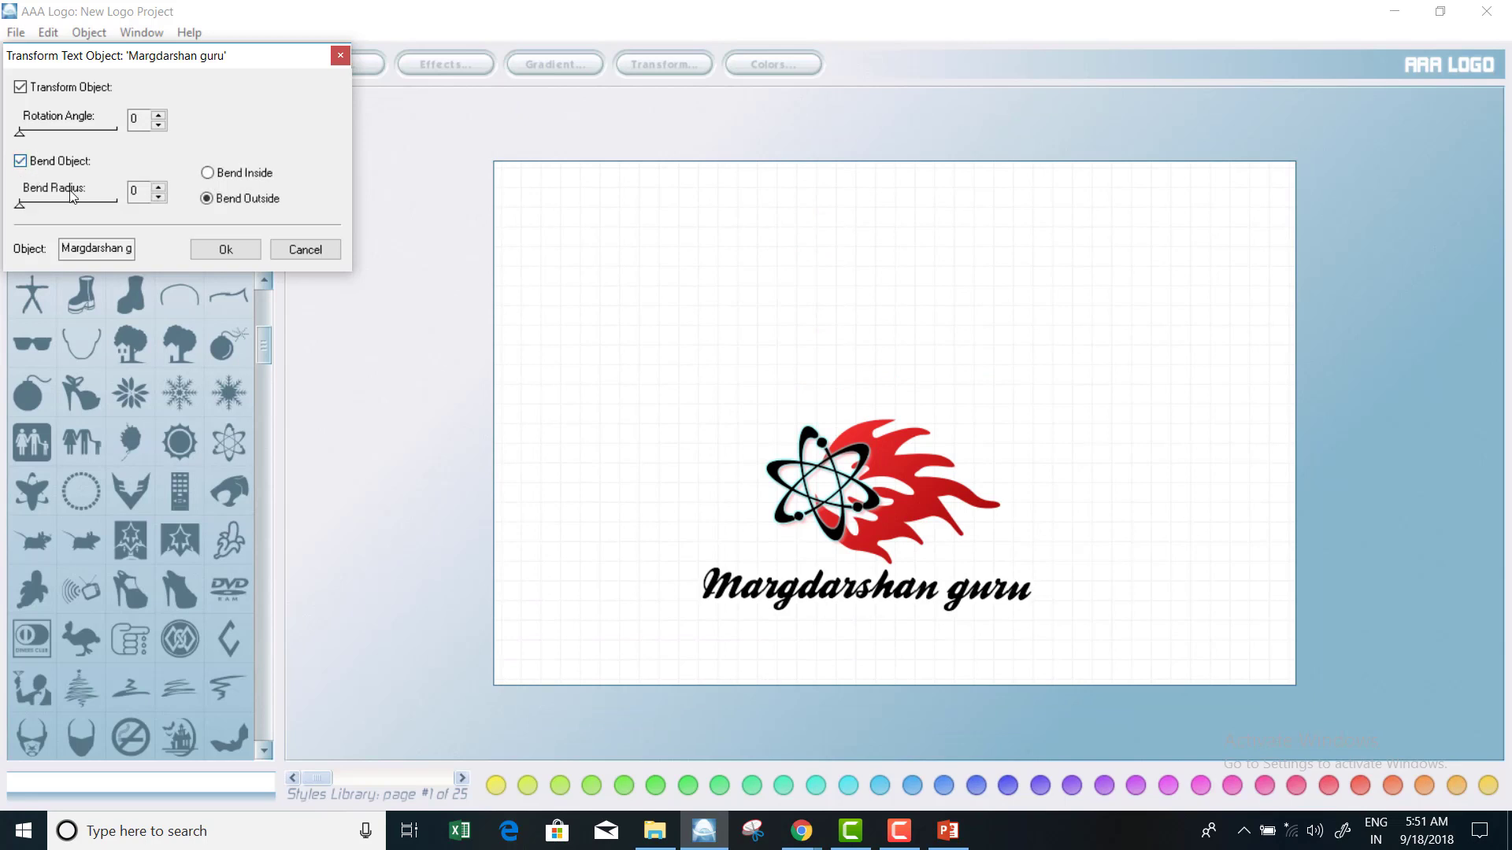
pyautogui.click(156, 187)
pyautogui.moveTo(158, 190); pyautogui.dragTo(156, 200)
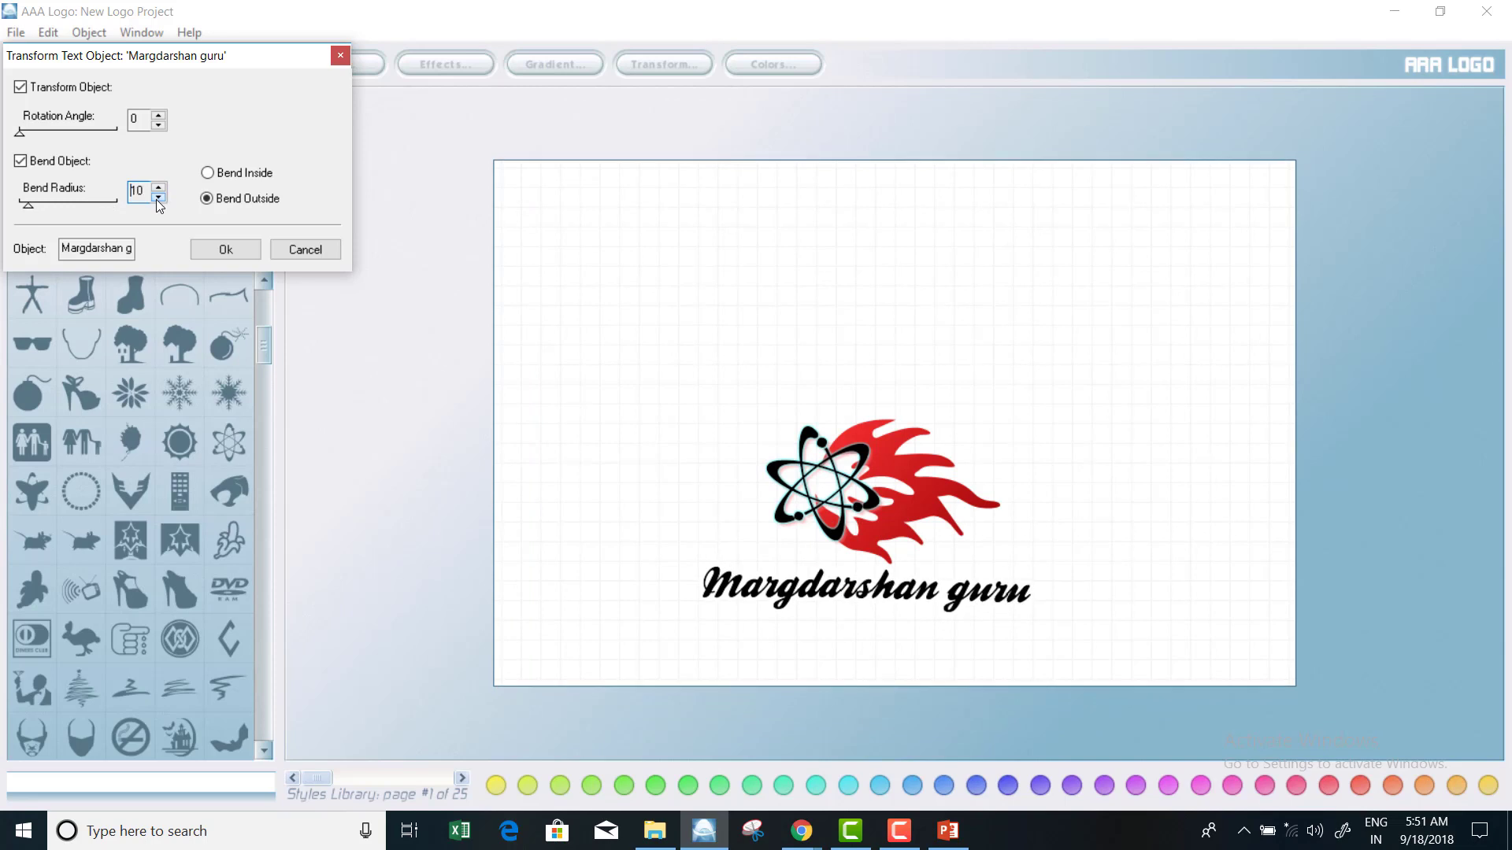
pyautogui.click(225, 249)
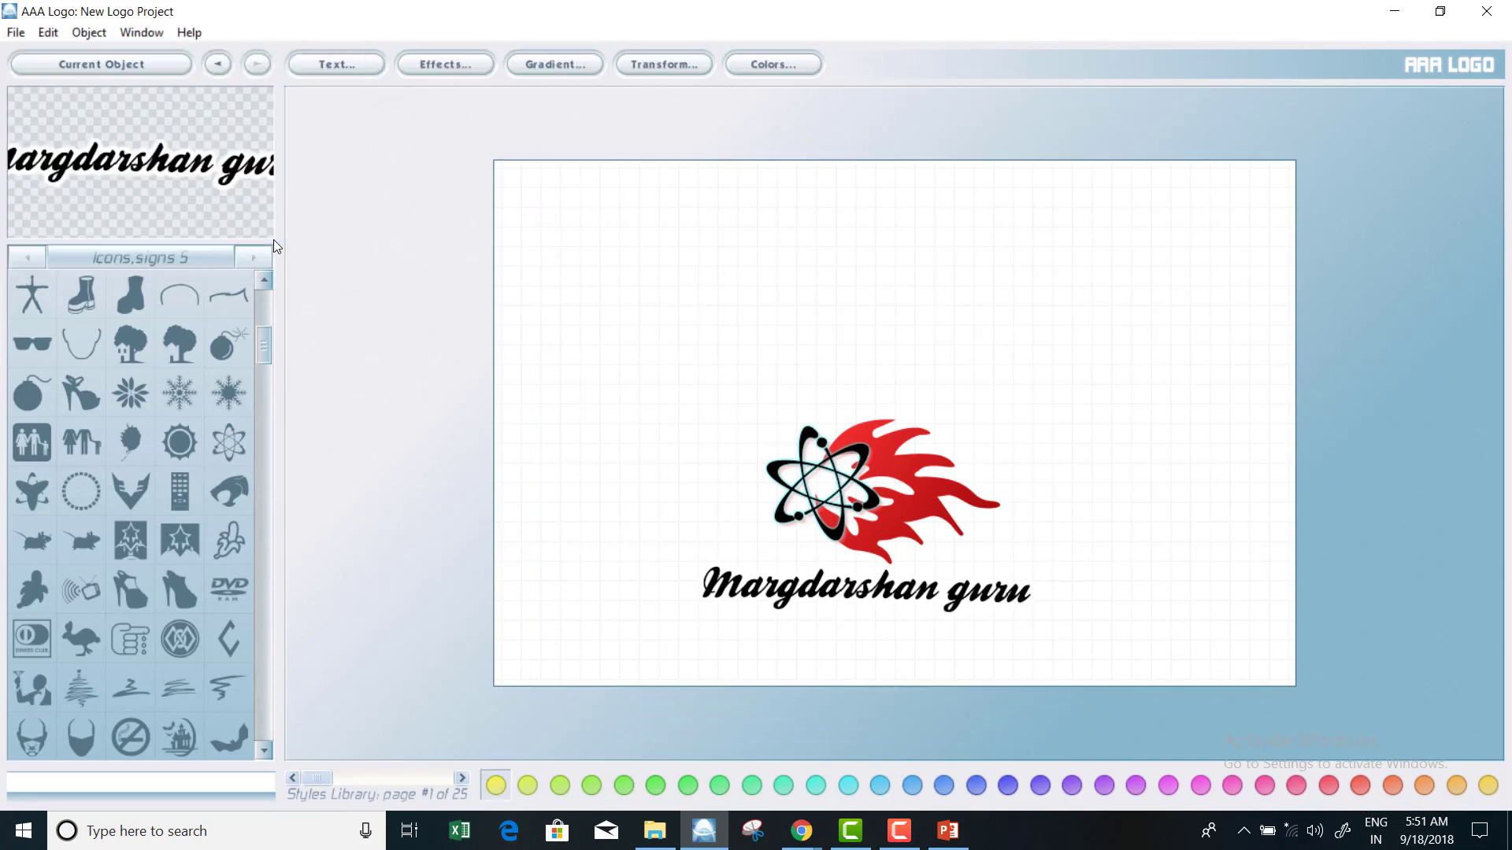
# Save the logo project to the Desktop as "logo ii" in the AAA Logo 2008 Project format.
pyautogui.click(17, 34)
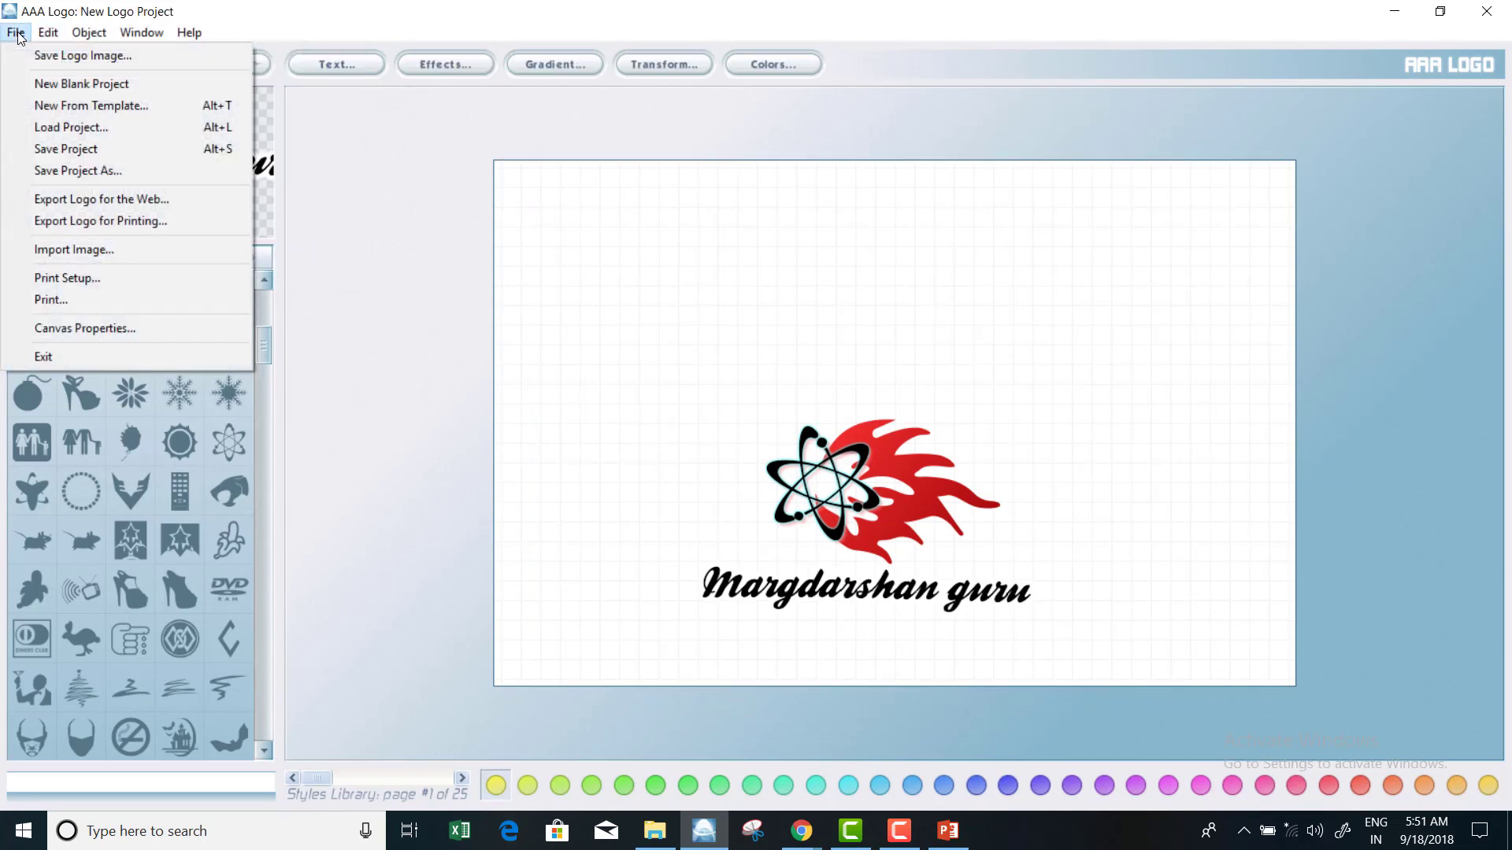
pyautogui.click(96, 168)
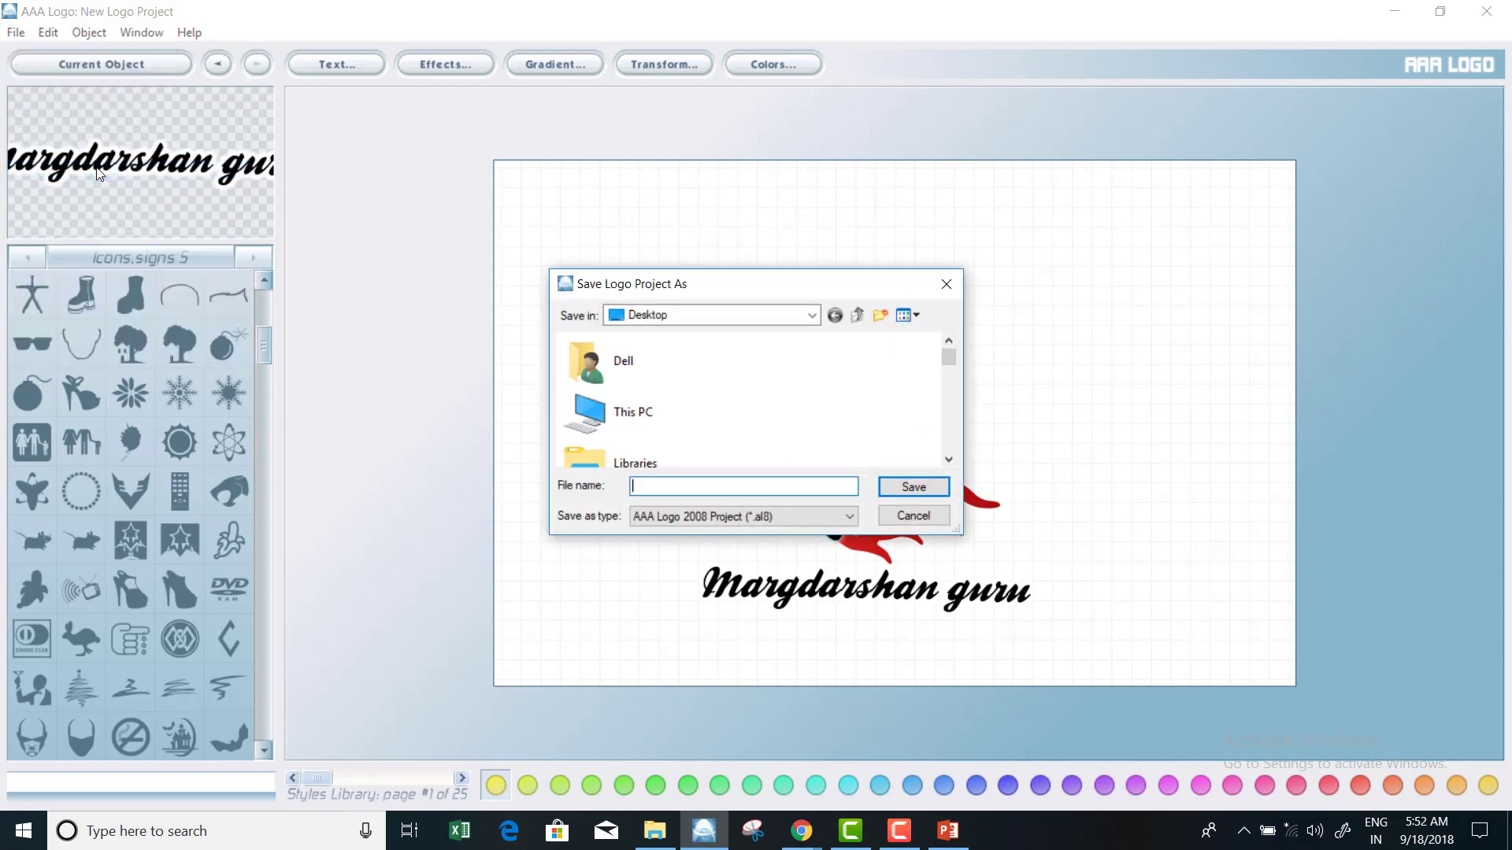
pyautogui.write('logo')
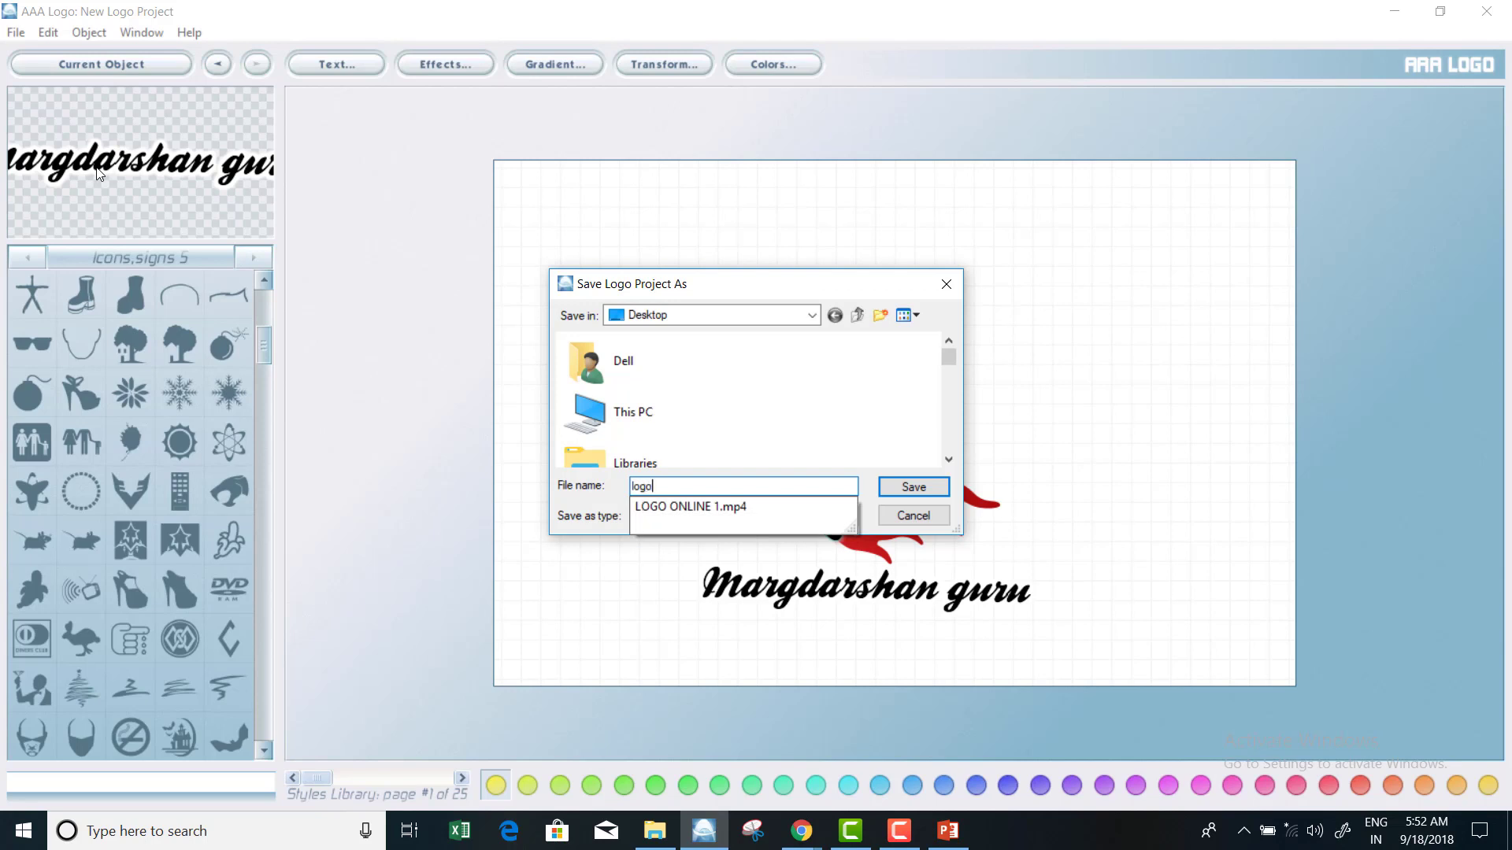
pyautogui.write(' ii')
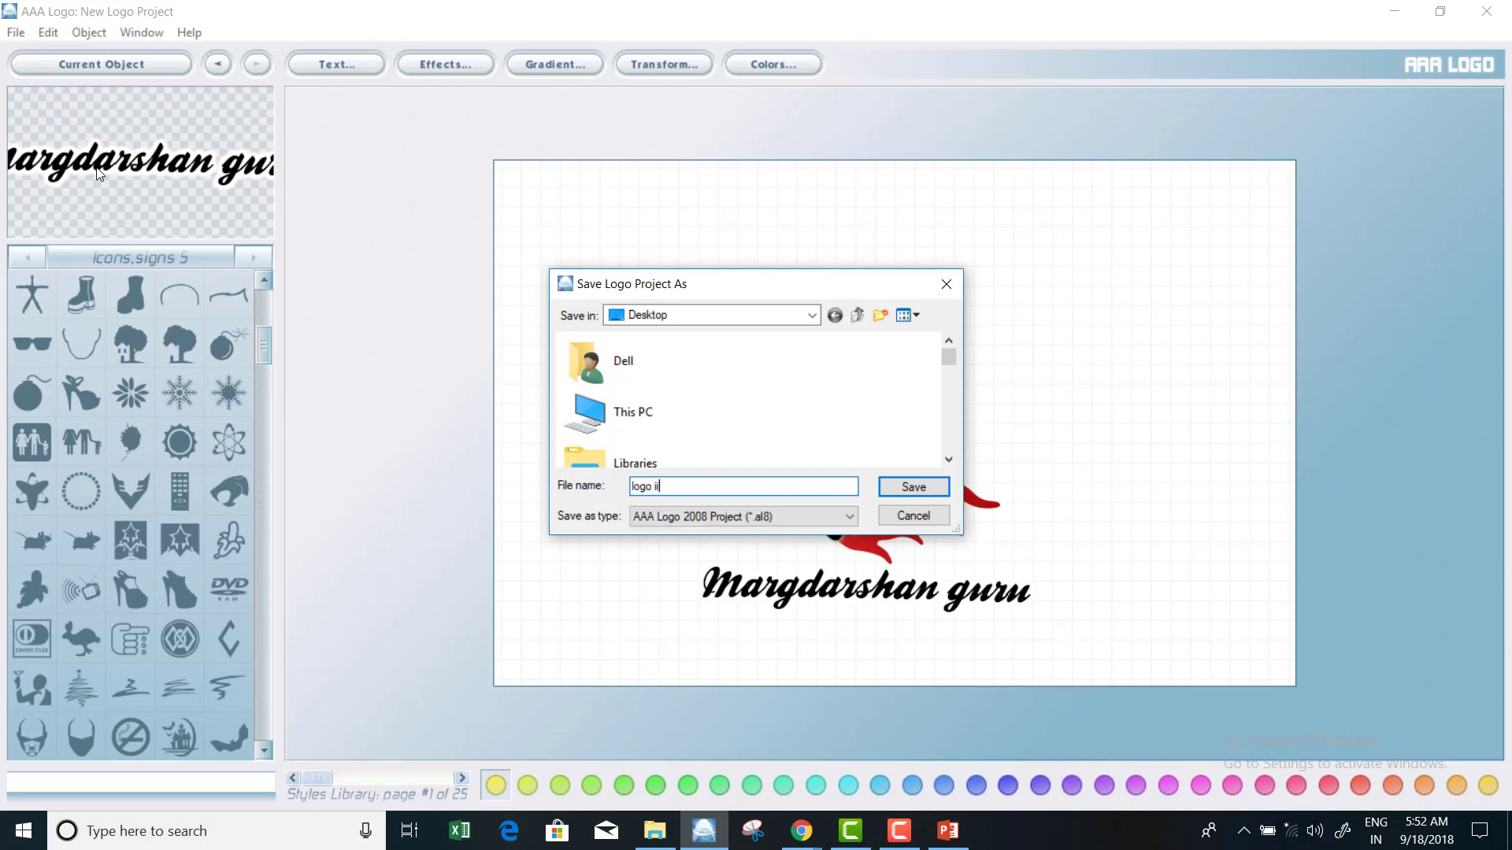
pyautogui.click(907, 488)
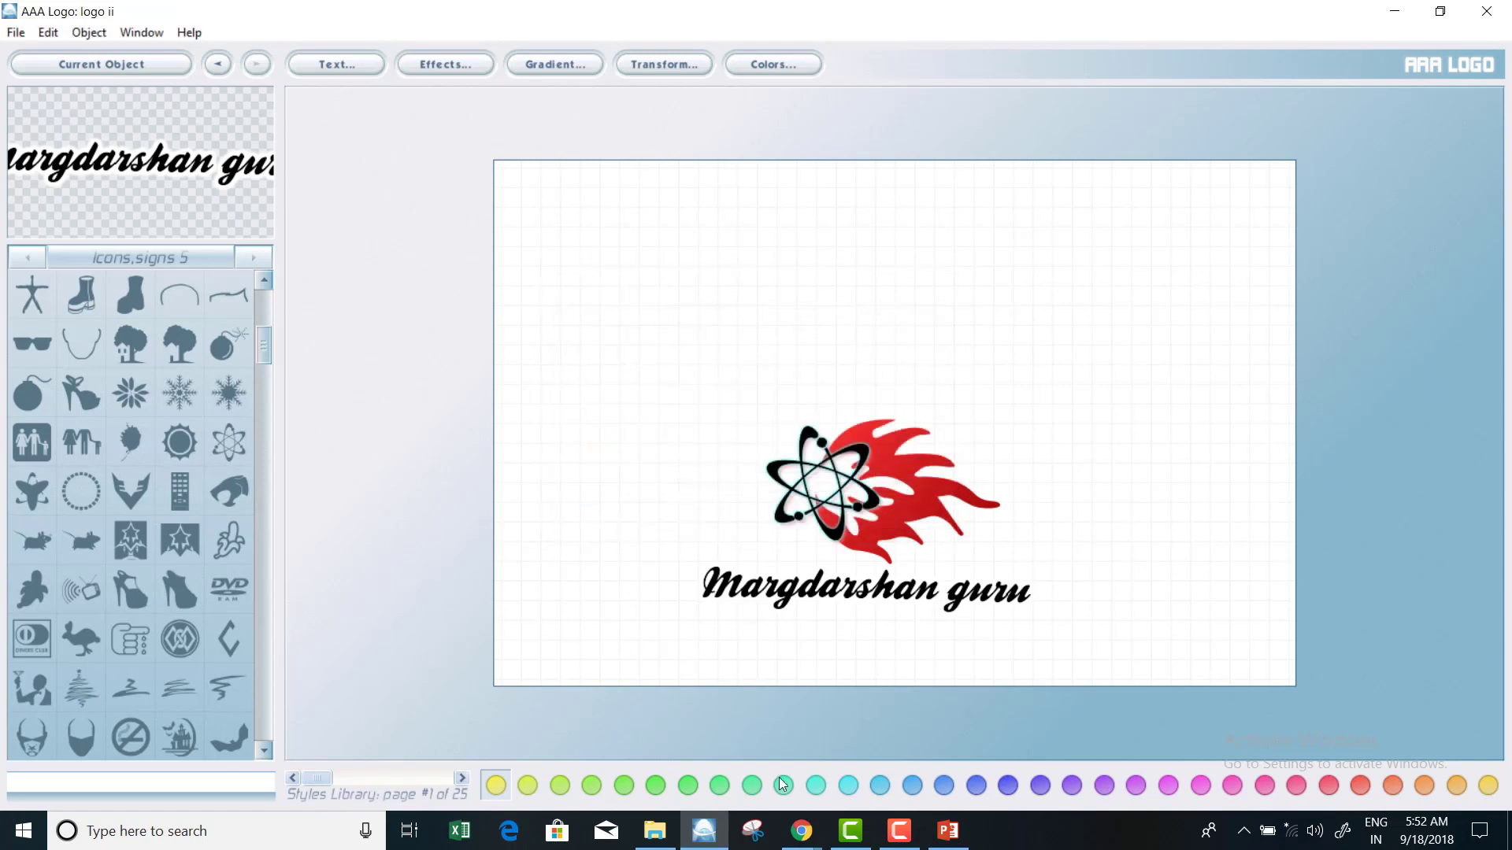
# Switch to Snipping Tool and capture a rectangular snip around the finished Margdarshan guru logo.
pyautogui.click(752, 832)
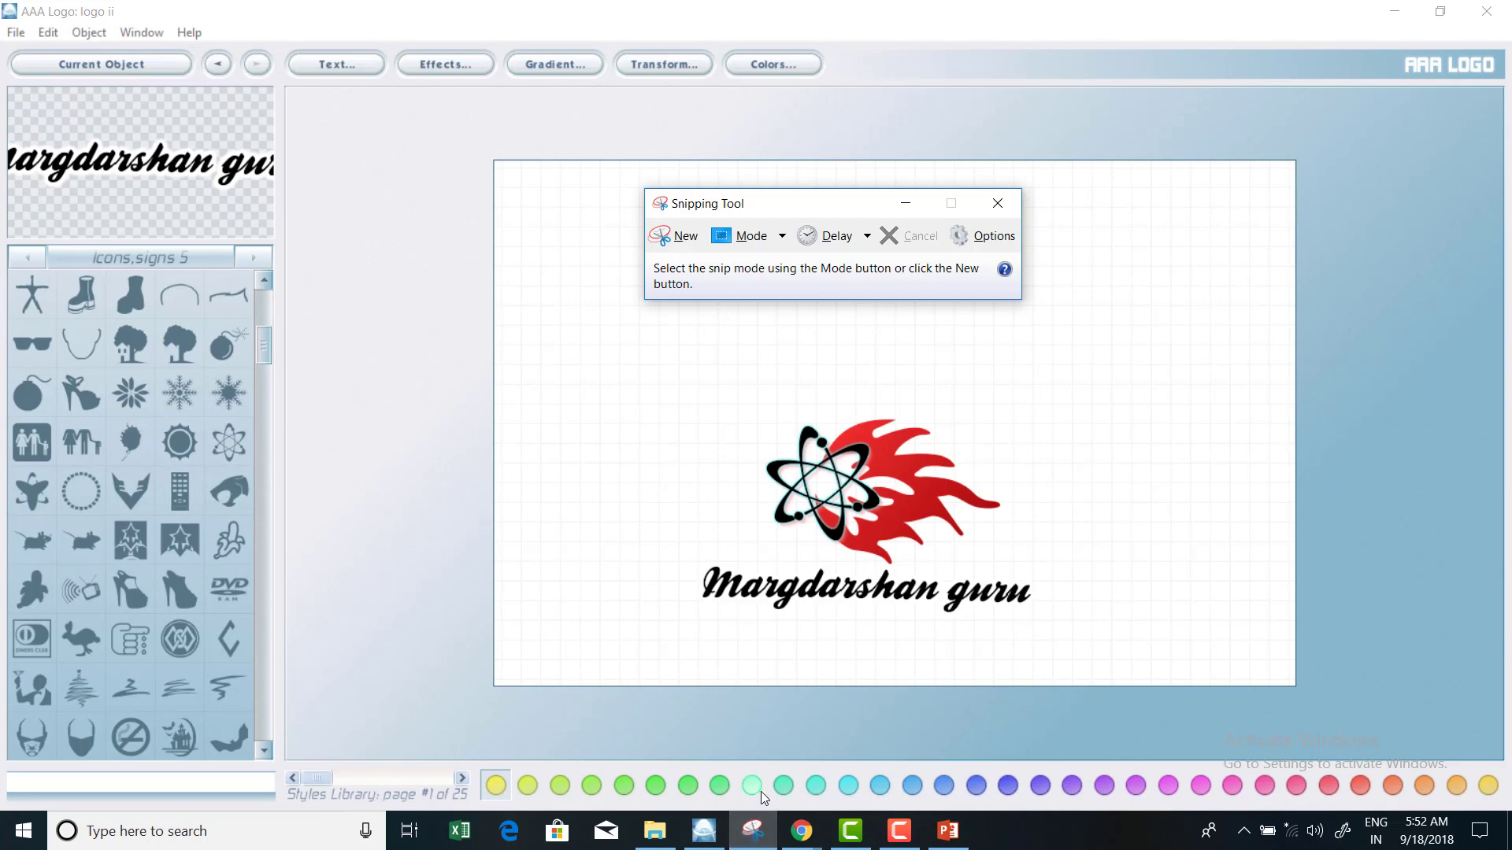
pyautogui.click(682, 235)
pyautogui.moveTo(645, 370); pyautogui.dragTo(1077, 663)
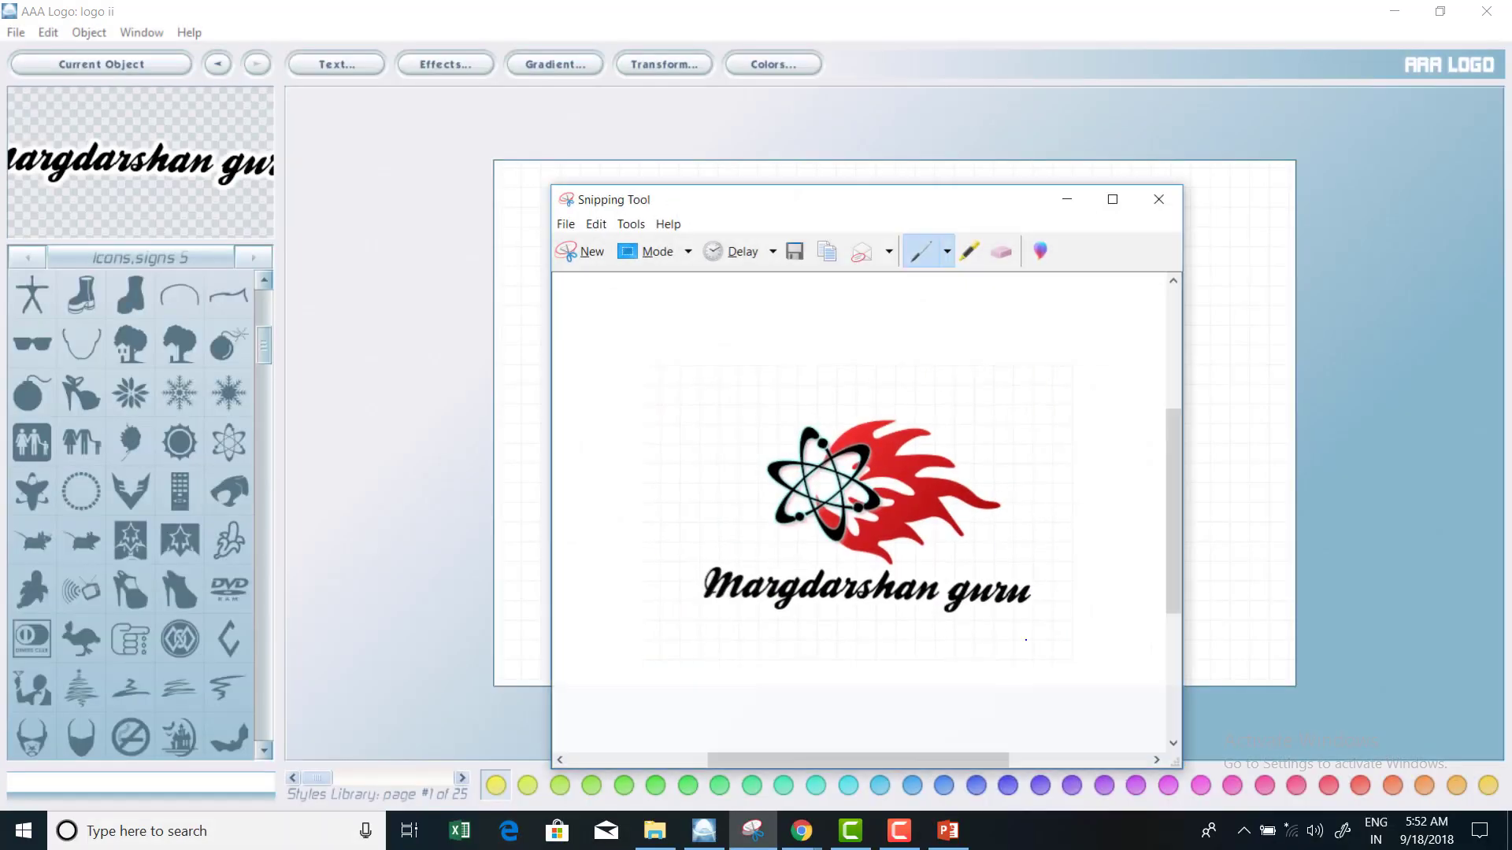
# Save the logo snip in the Pictures folder as a PNG file named Capture.
pyautogui.click(565, 223)
pyautogui.click(598, 270)
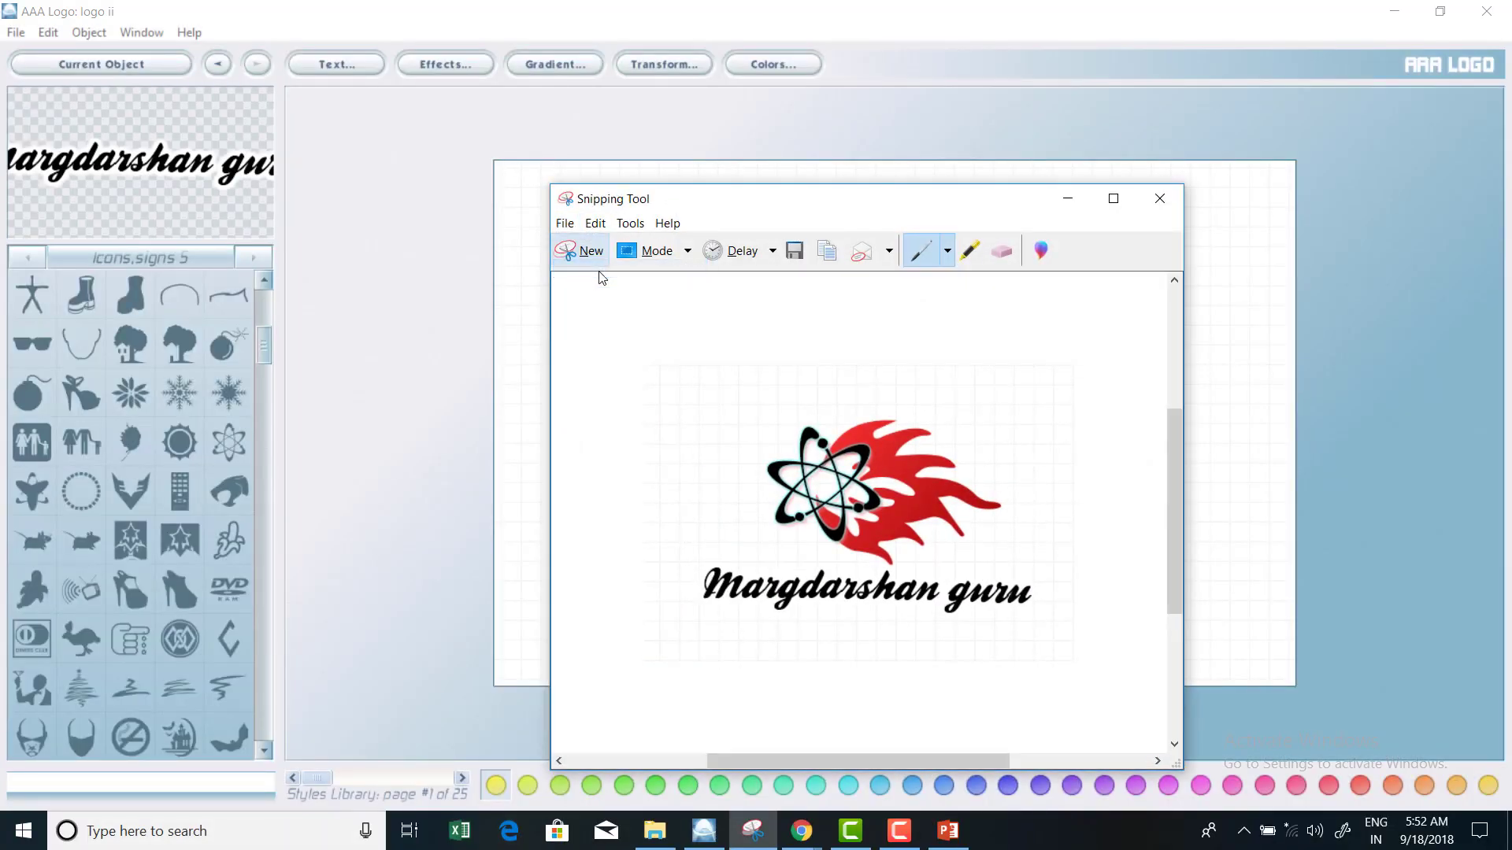
pyautogui.click(1141, 673)
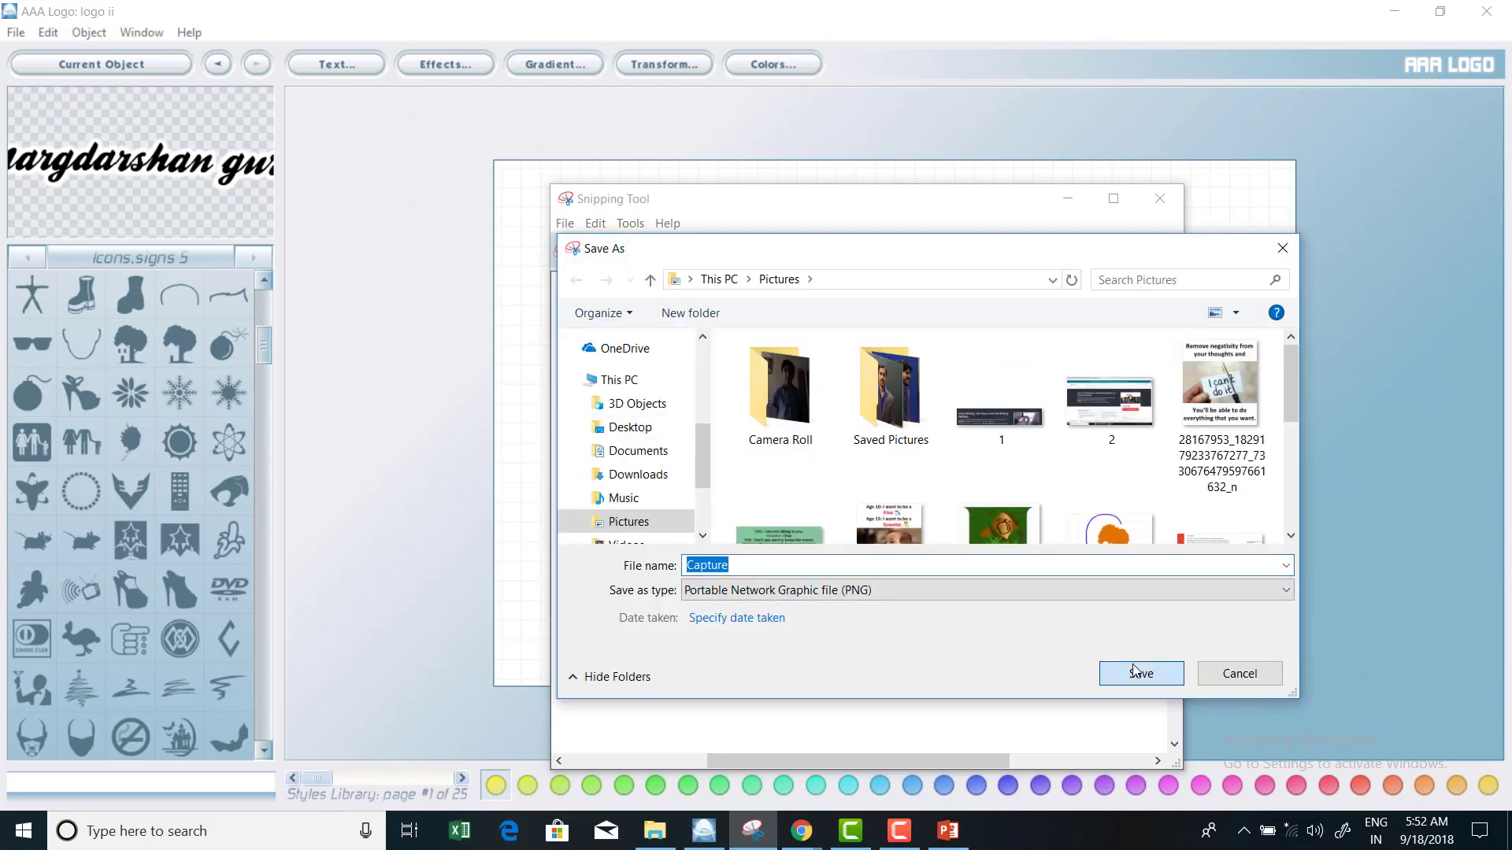
pyautogui.click(805, 418)
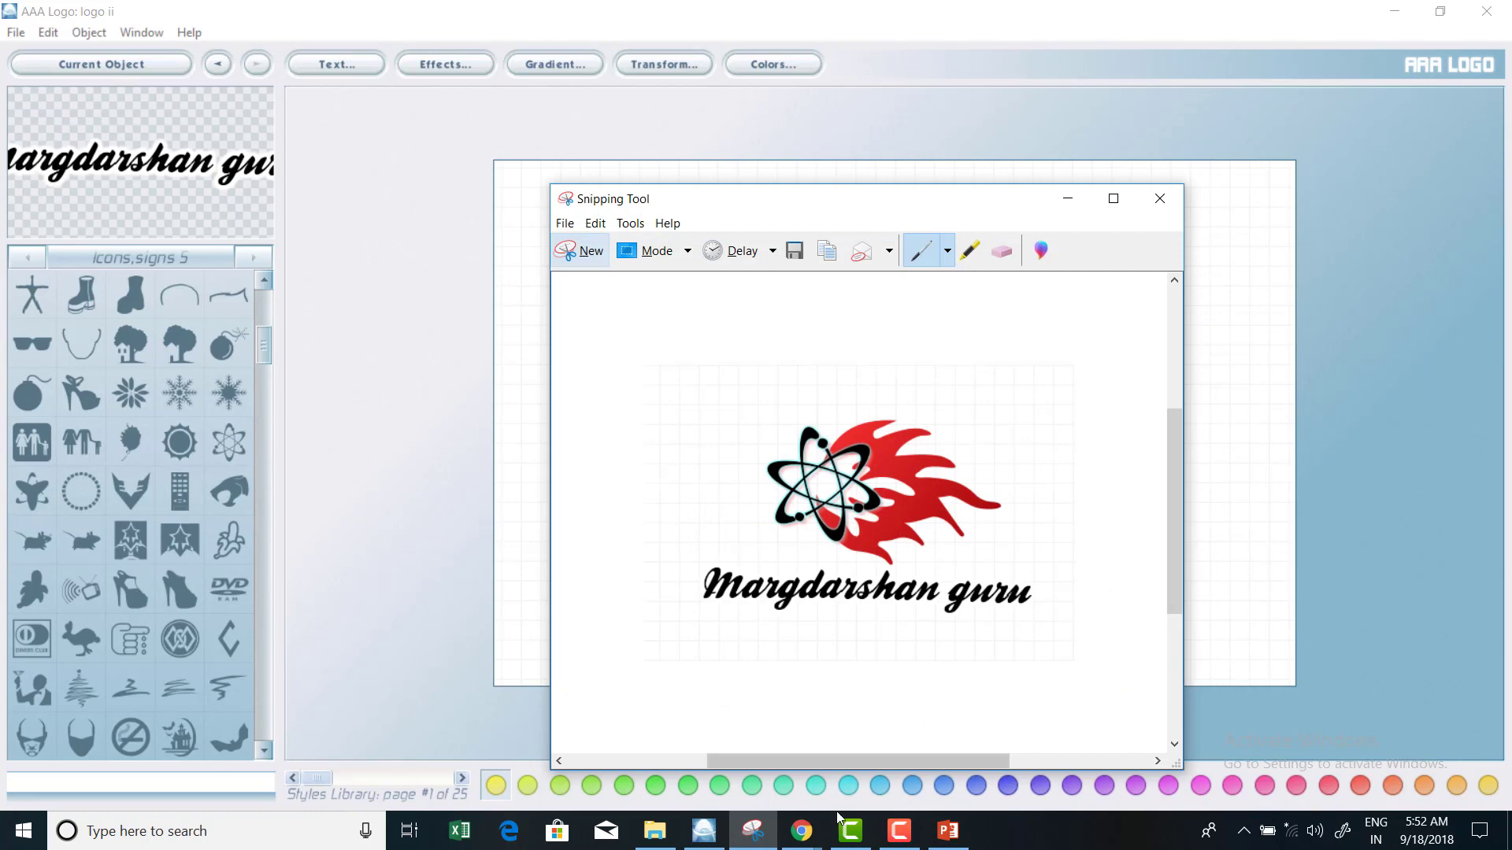
# Switch to Chrome and review the open logo designer's Upwork profile, including the earnings, work history and client feedback.
pyautogui.click(801, 831)
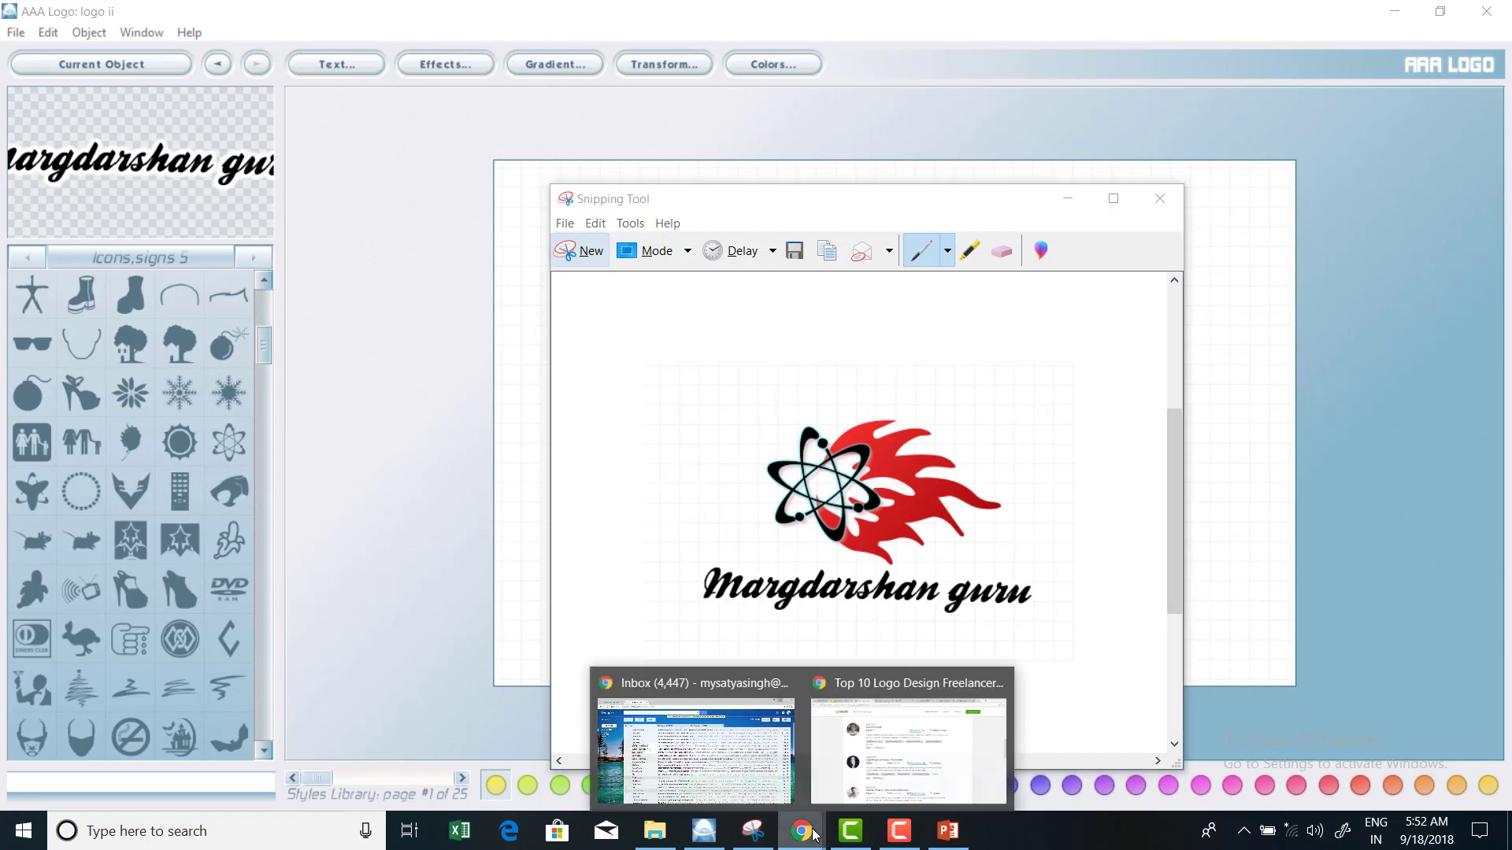
pyautogui.click(842, 789)
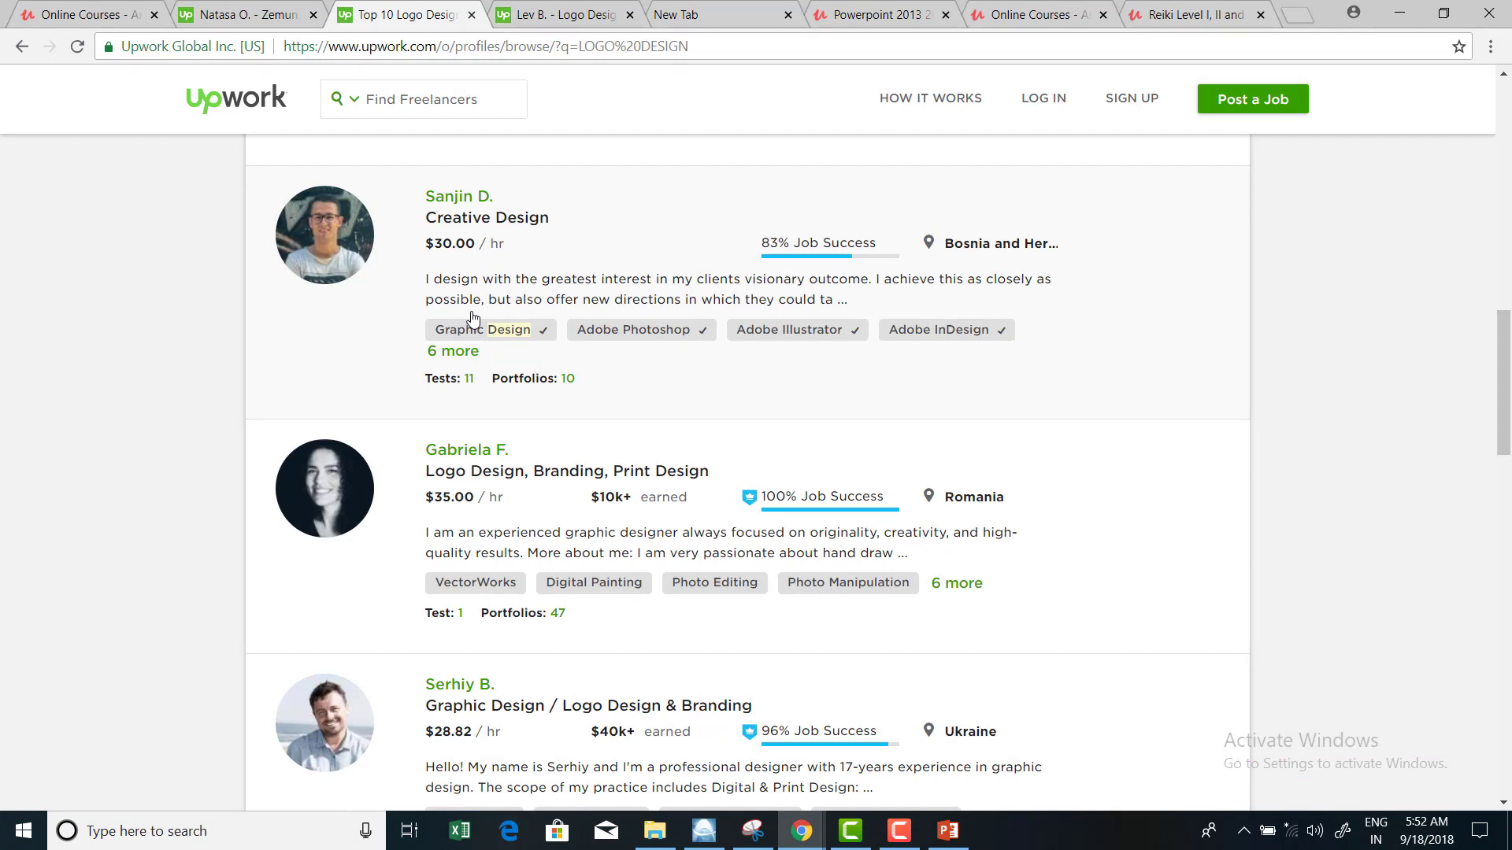
pyautogui.click(581, 18)
pyautogui.scroll(-3, 629, 409)
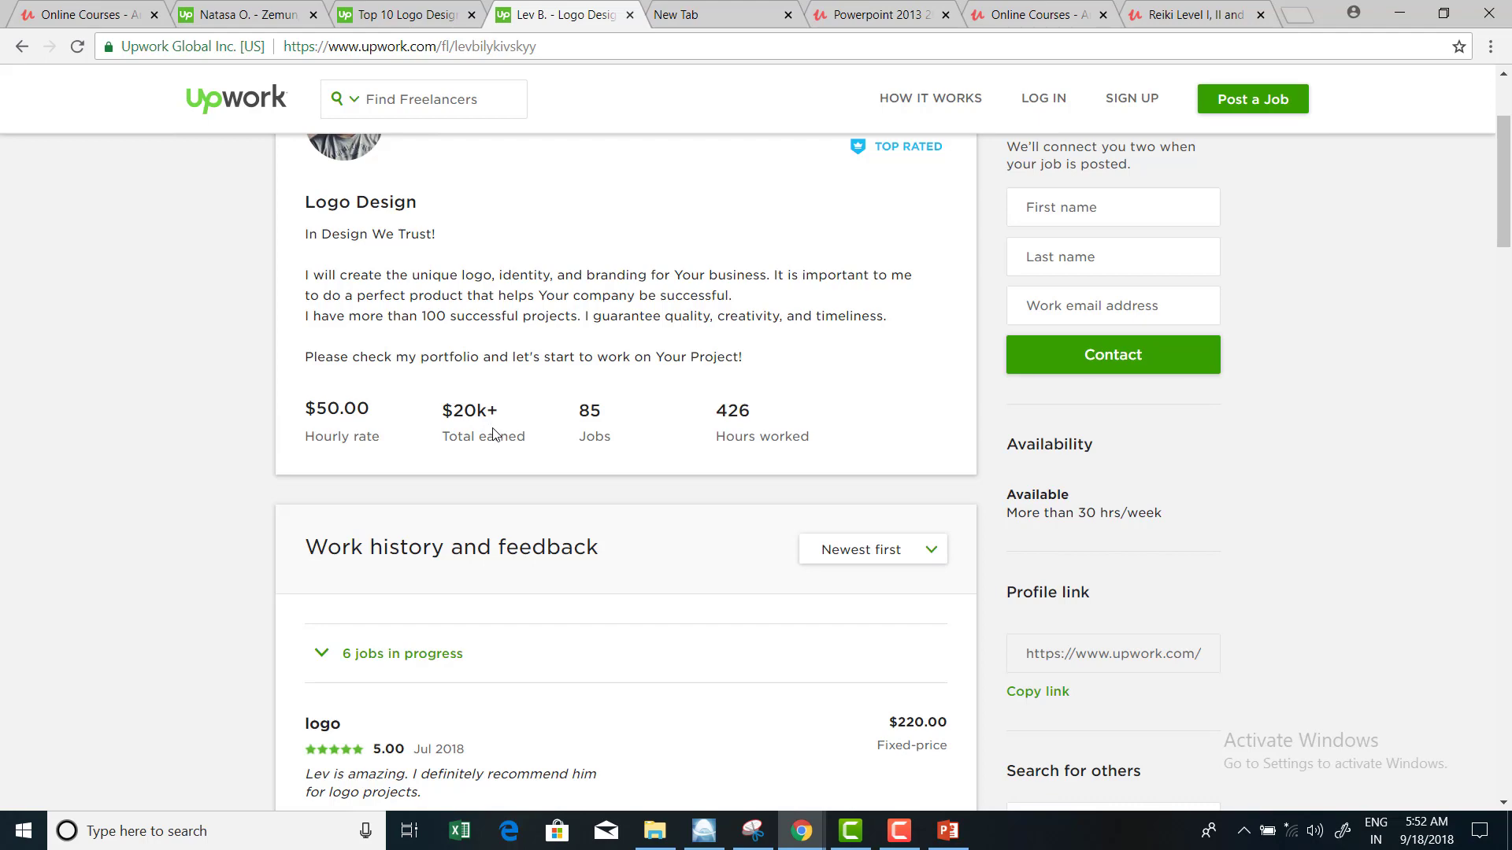
pyautogui.scroll(-12, 494, 434)
pyautogui.scroll(-4, 494, 433)
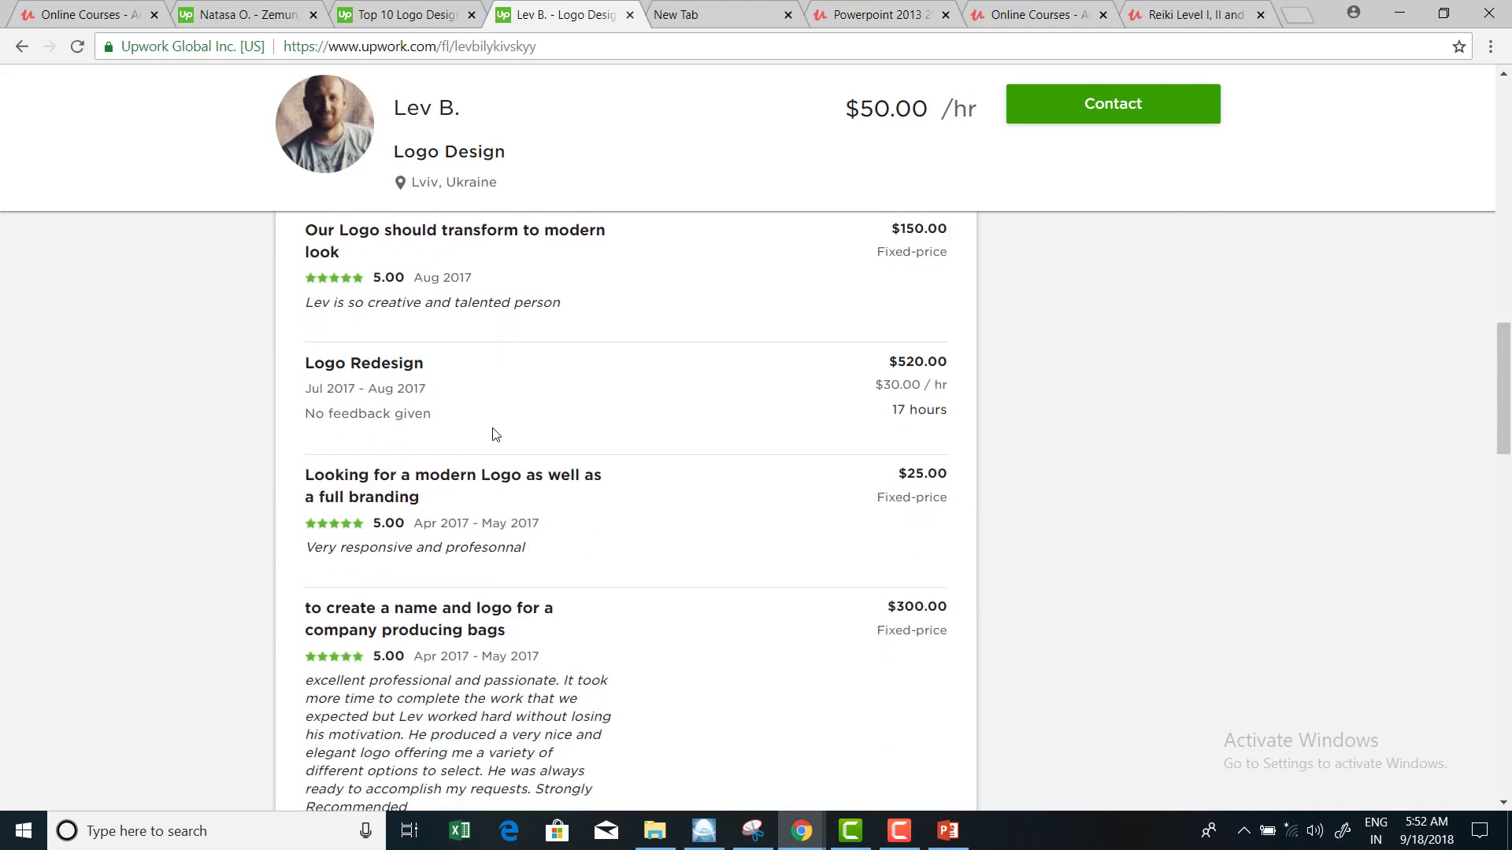
pyautogui.scroll(-3, 493, 431)
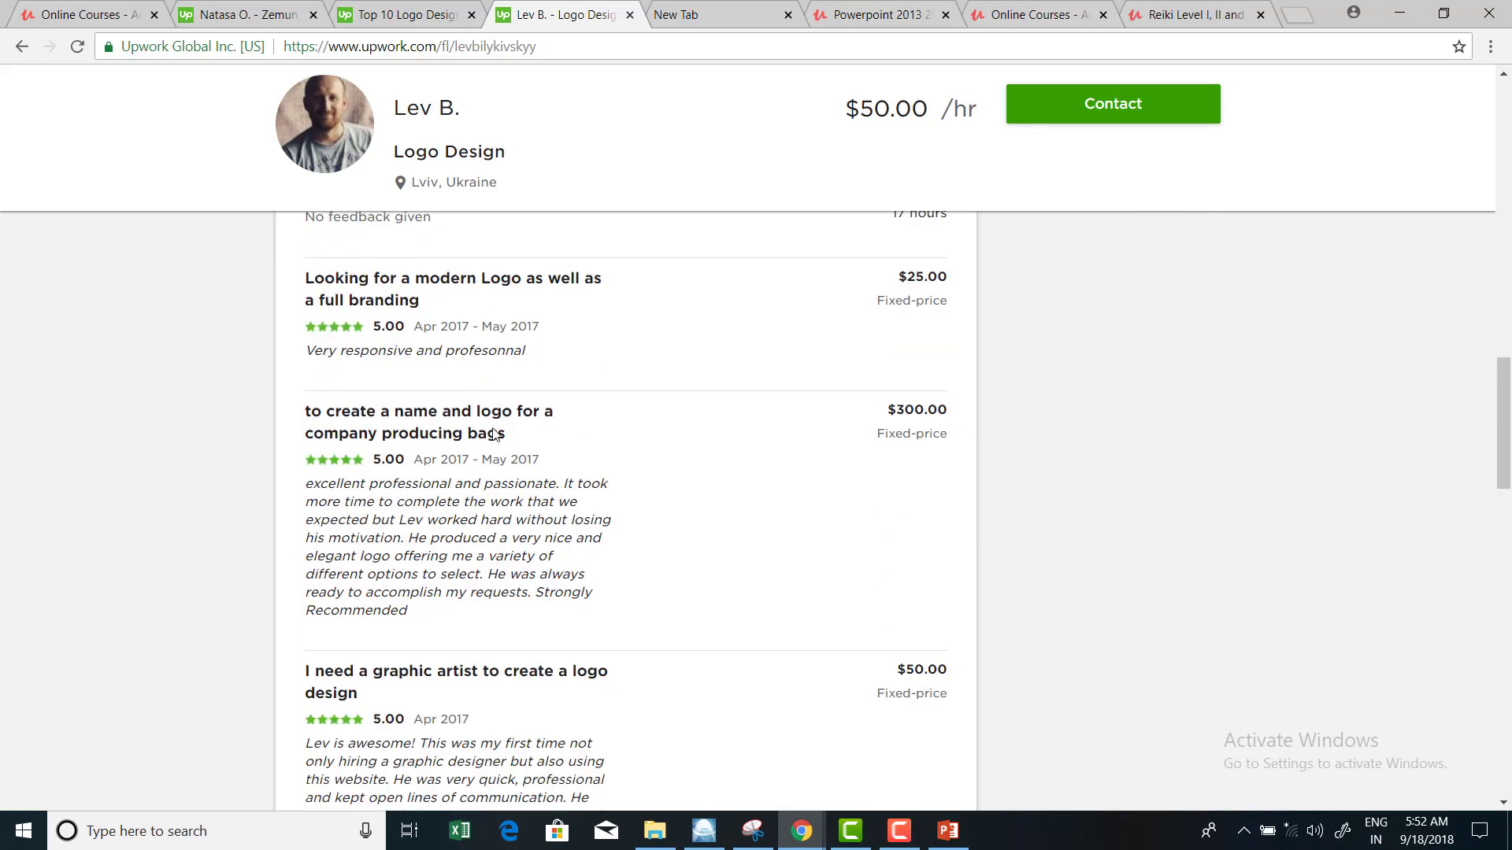
pyautogui.click(715, 16)
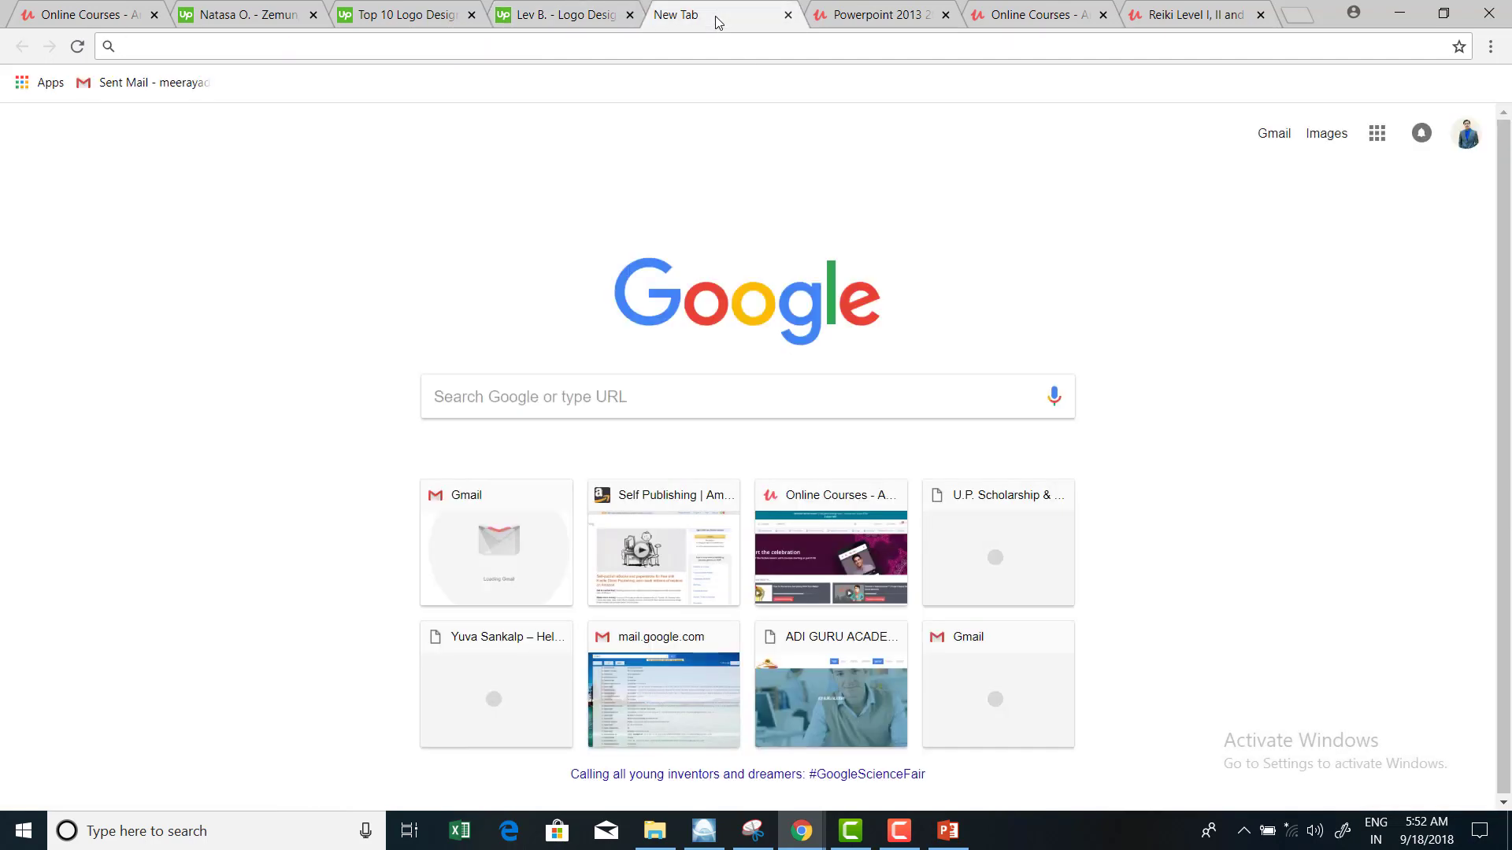
pyautogui.click(564, 17)
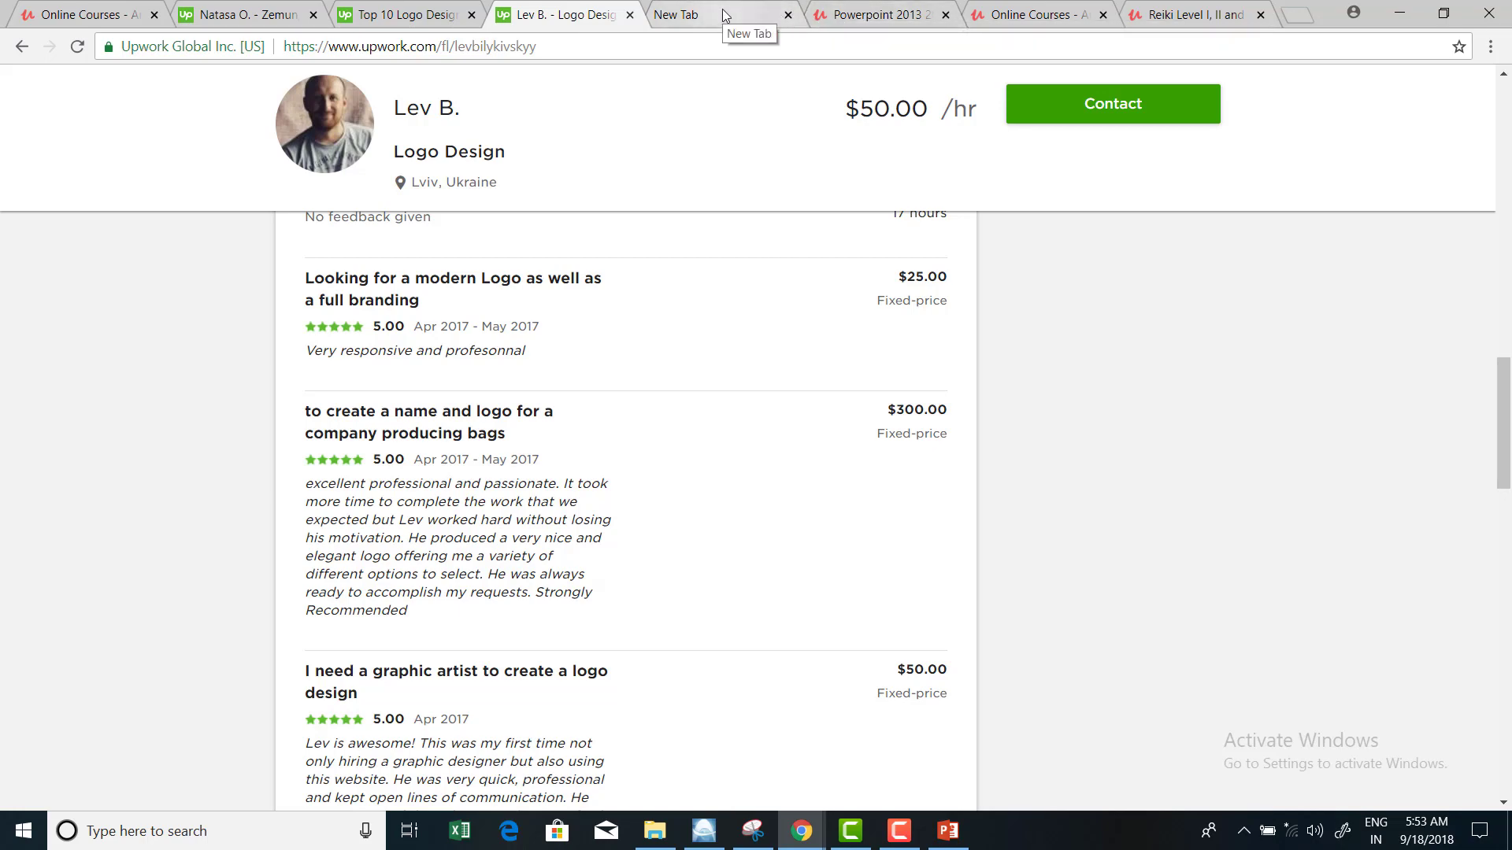
# Look over the open Udemy pages: the PowerPoint 2013 2016 course, the home page and the Reiki certification course.
pyautogui.click(878, 17)
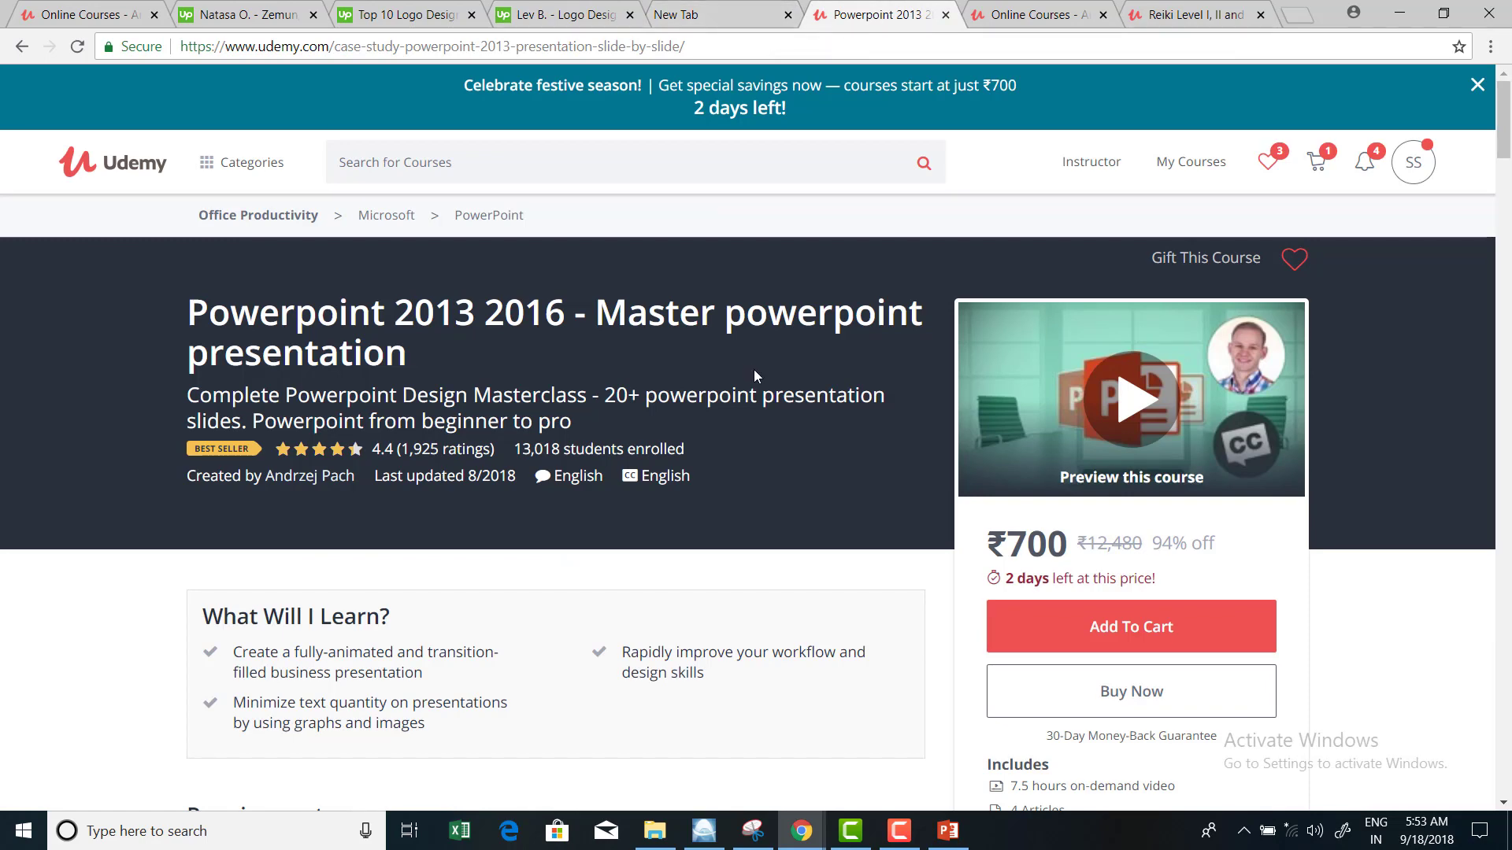
pyautogui.scroll(-2, 754, 372)
pyautogui.scroll(-5, 757, 376)
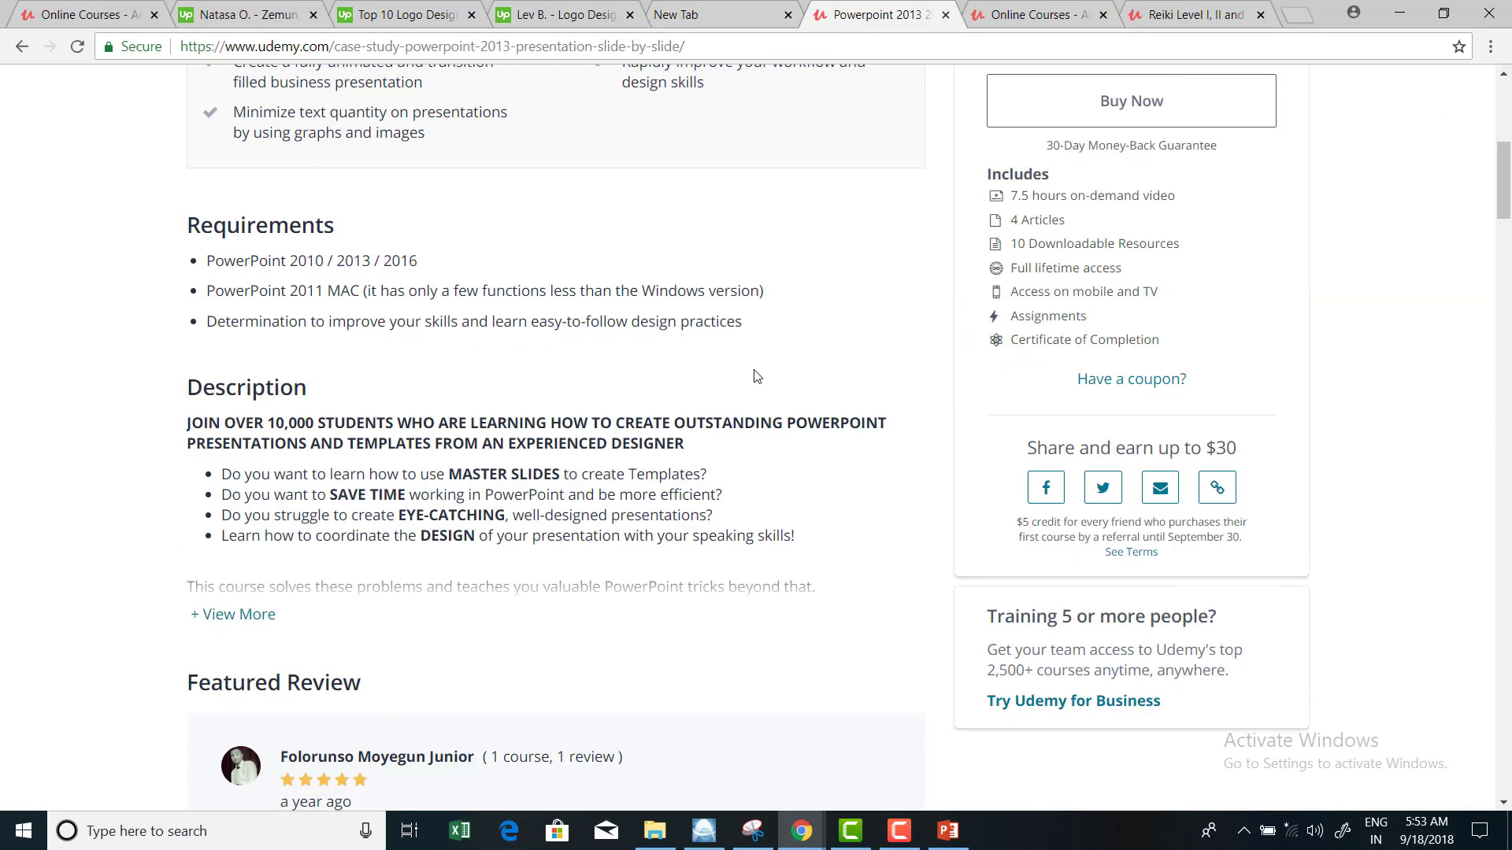
pyautogui.scroll(8, 753, 371)
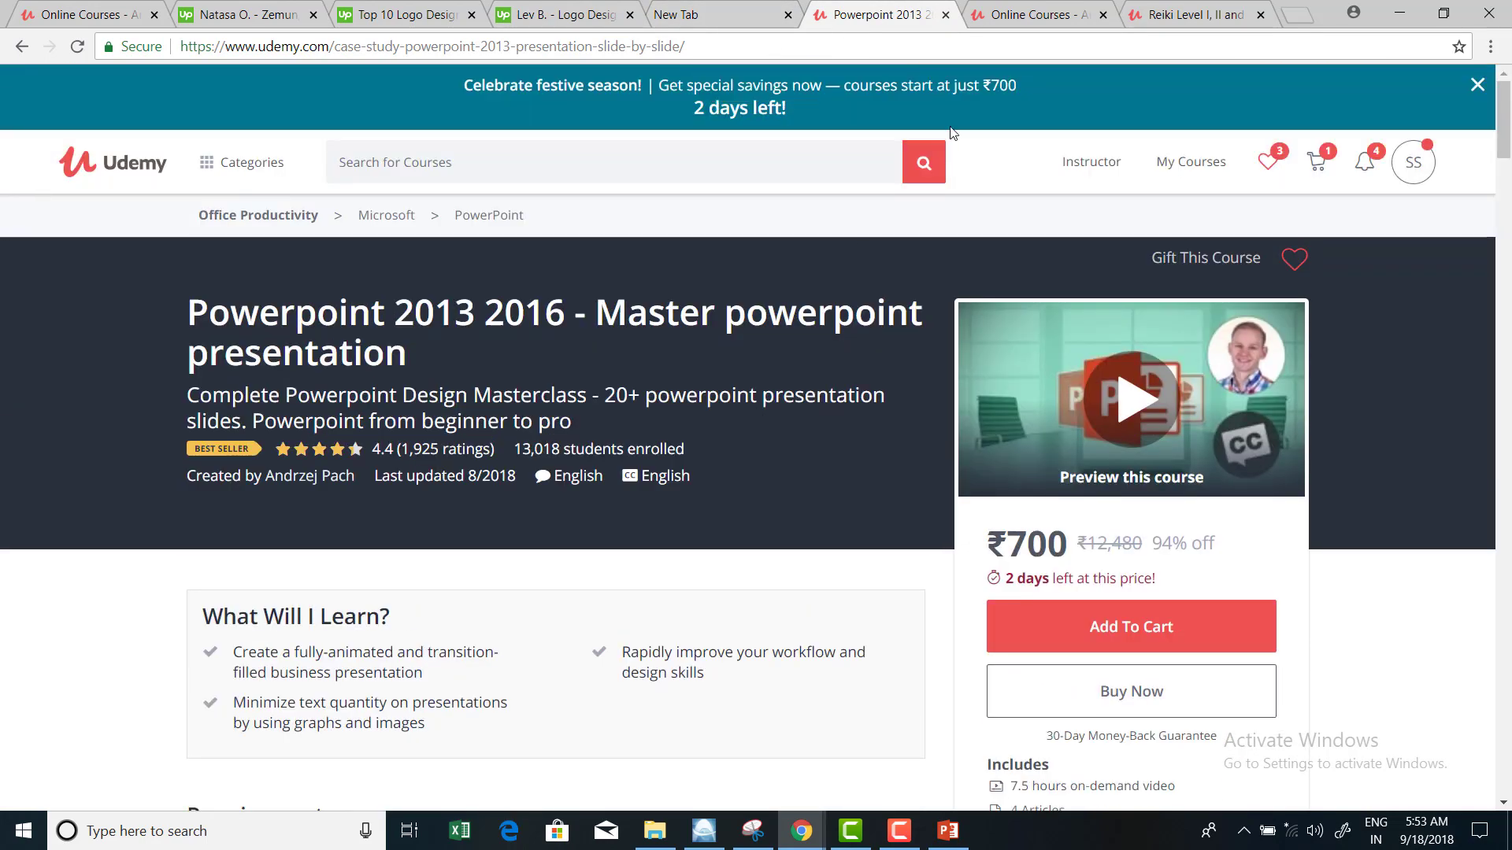
pyautogui.click(1018, 18)
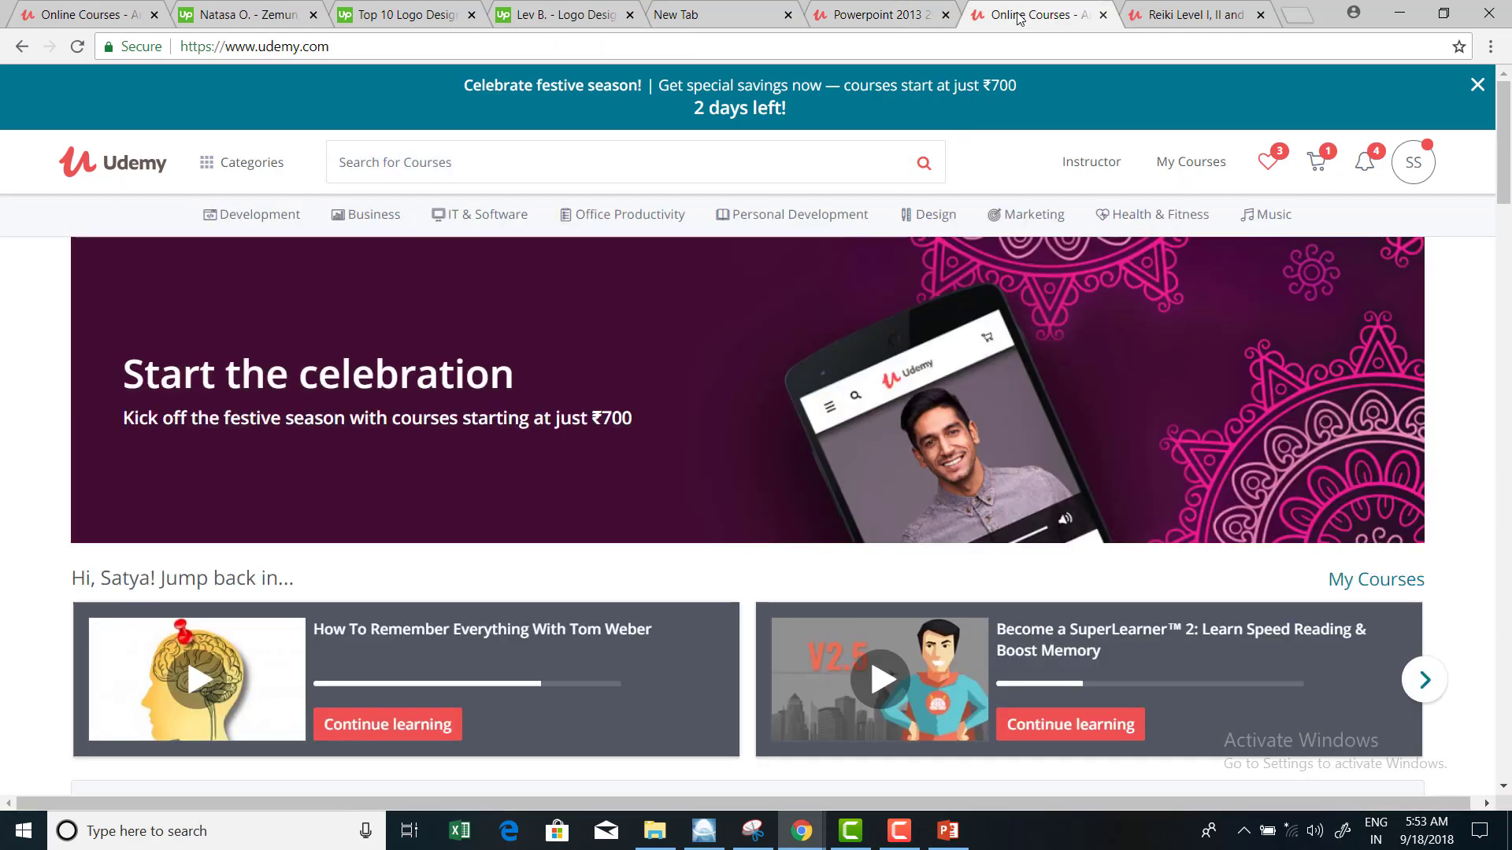
pyautogui.click(1169, 15)
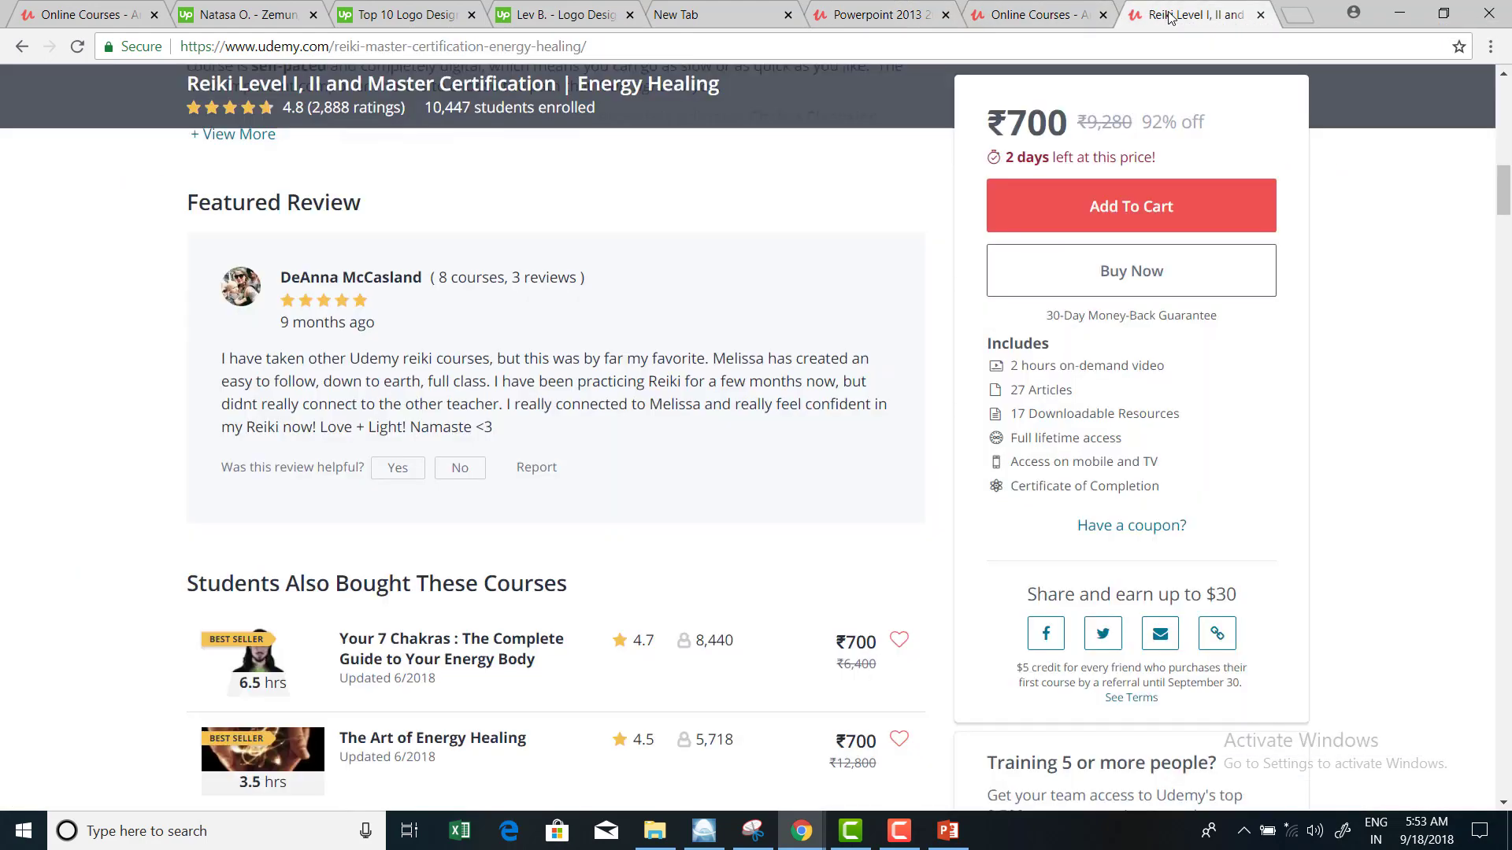